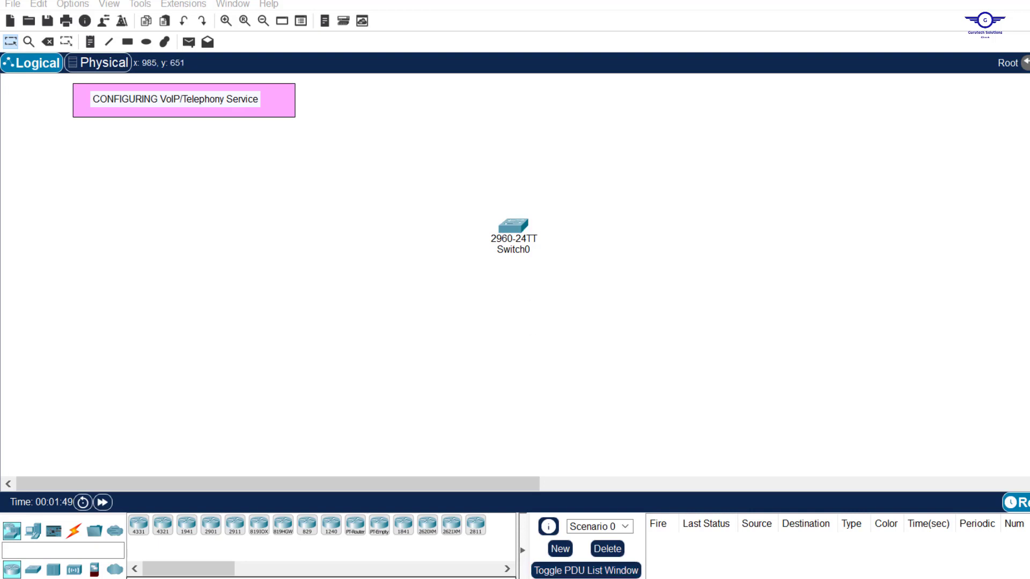
Review the VoIP configuration steps in the config-guide.txt notes, moving the notes window down, and return to the topology.
left_click(596, 531)
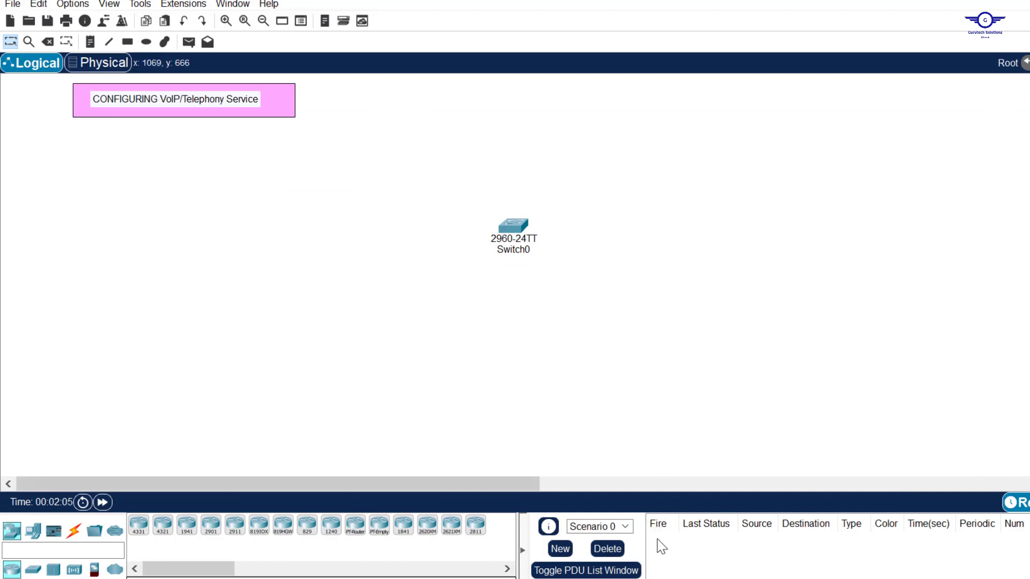
key("alt+Tab")
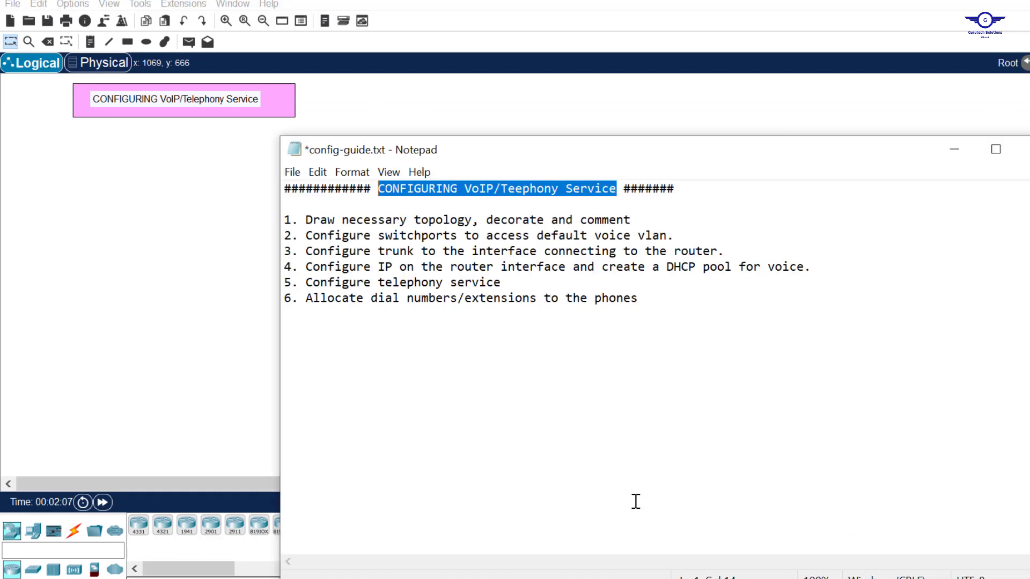
left_click_drag(682, 150, 771, 304)
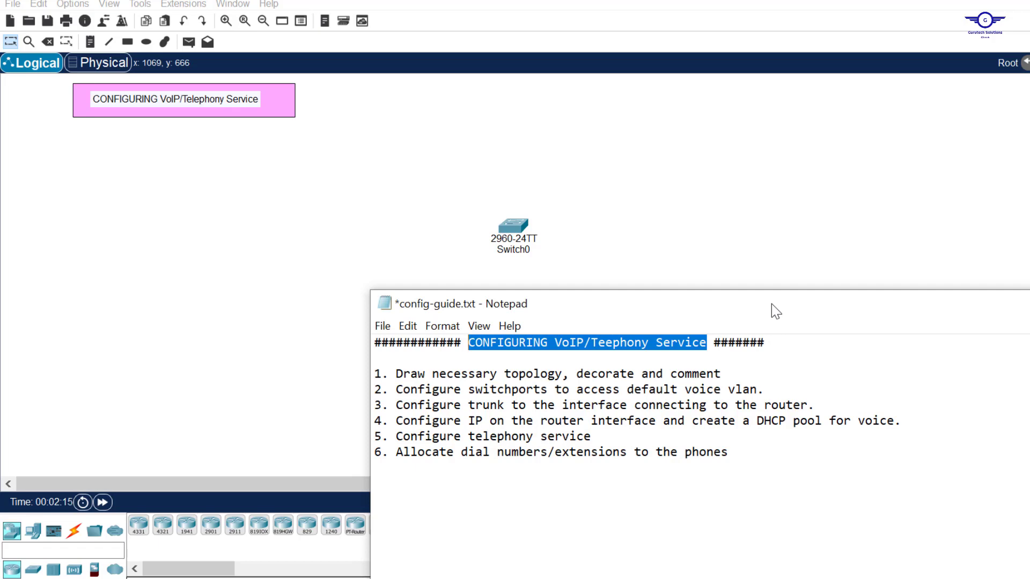
left_click(612, 274)
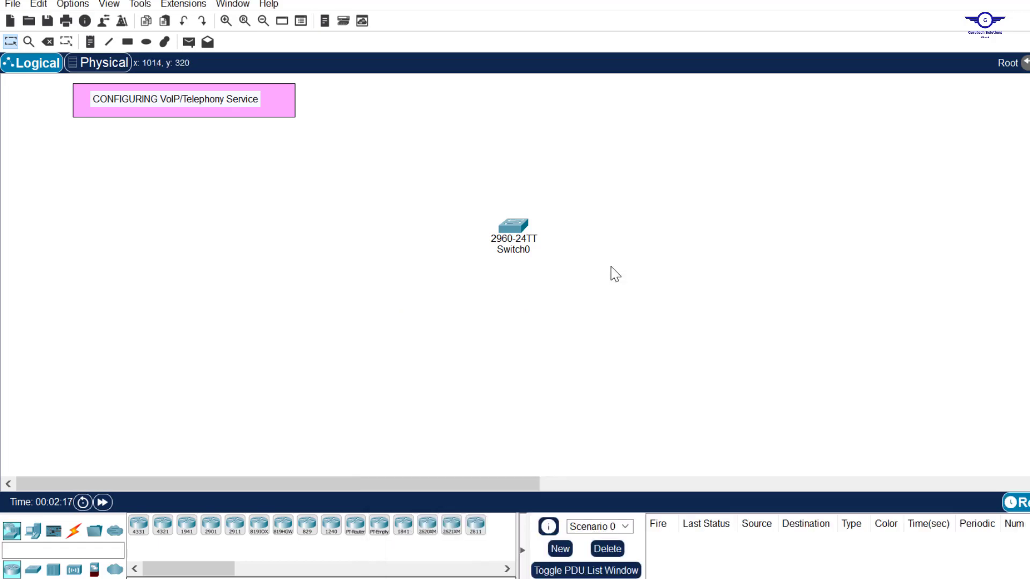
Check the VoIP Device Selection topic in the training topics spreadsheet and return to the network topology.
mouse_move(515, 226)
left_mouse_down()
mouse_move(533, 231)
mouse_move(499, 228)
left_mouse_up()
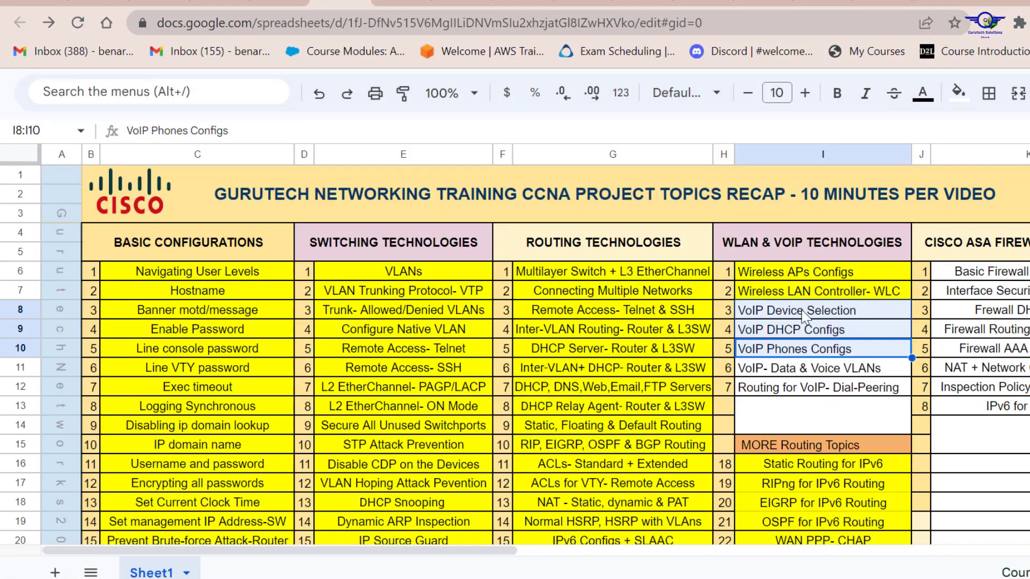
left_click(801, 313)
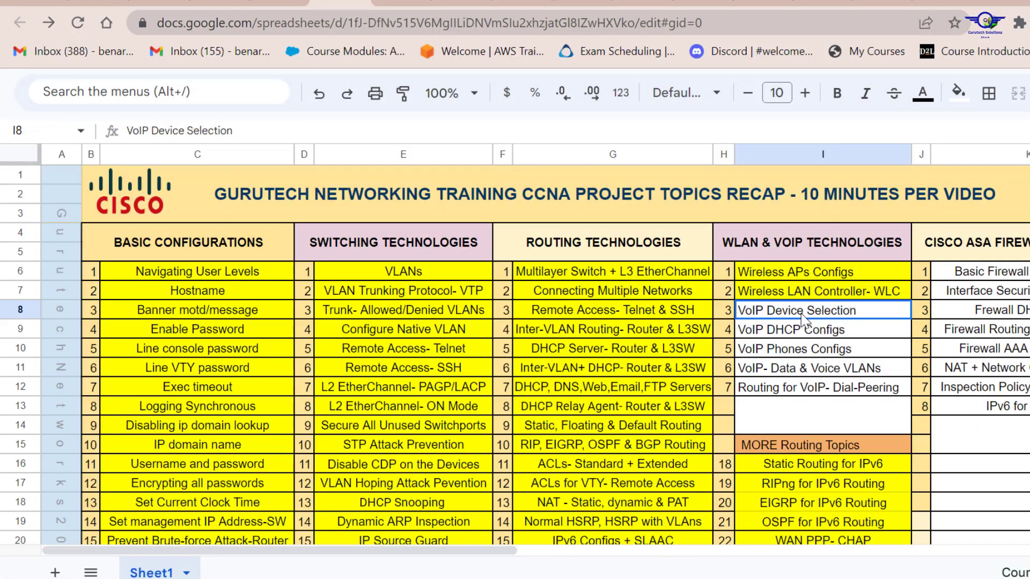
key("alt+Tab")
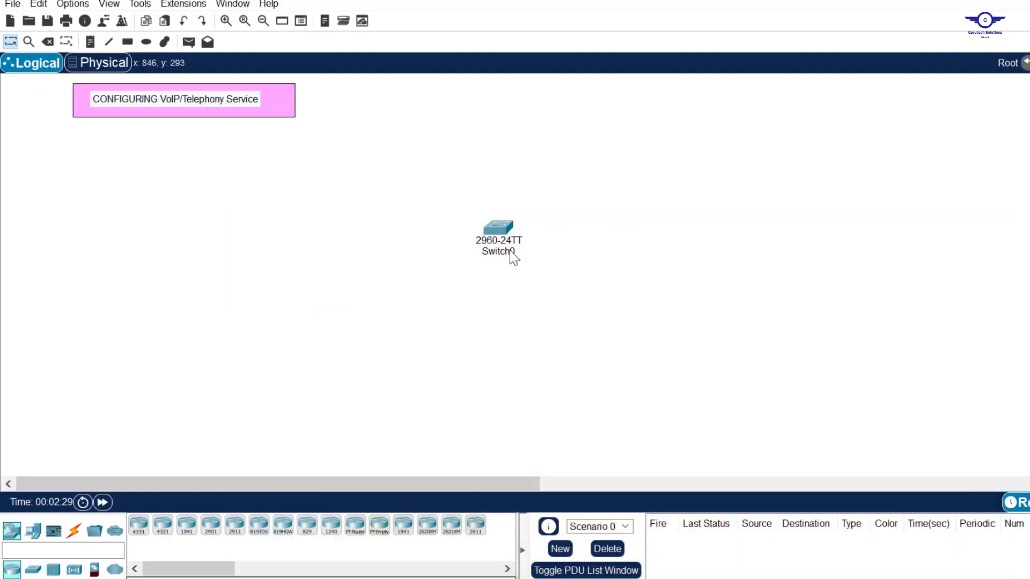
Place a 2811 router above the 2960 switch and move the switch down to leave space between them.
mouse_move(509, 250)
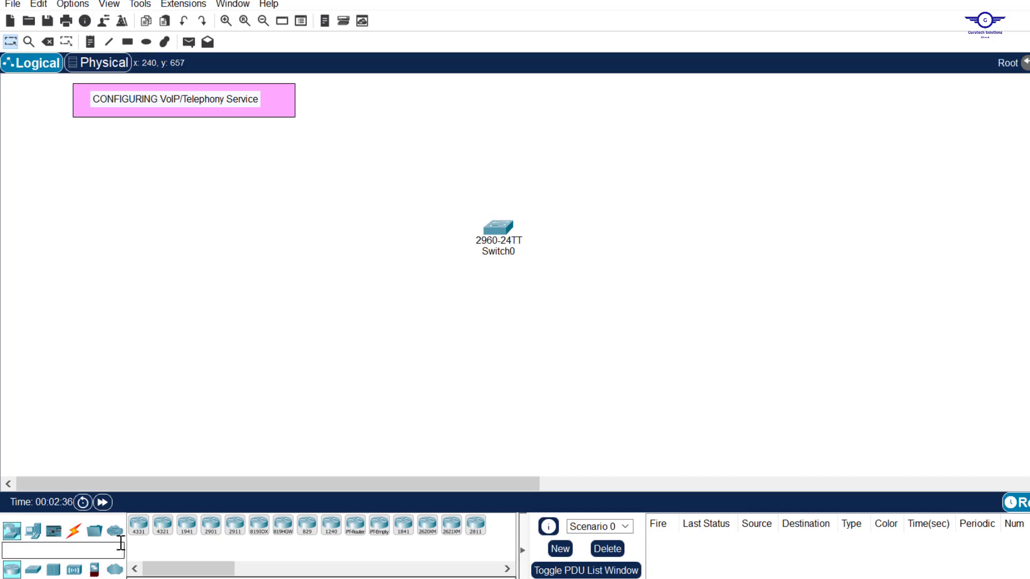
left_click(476, 526)
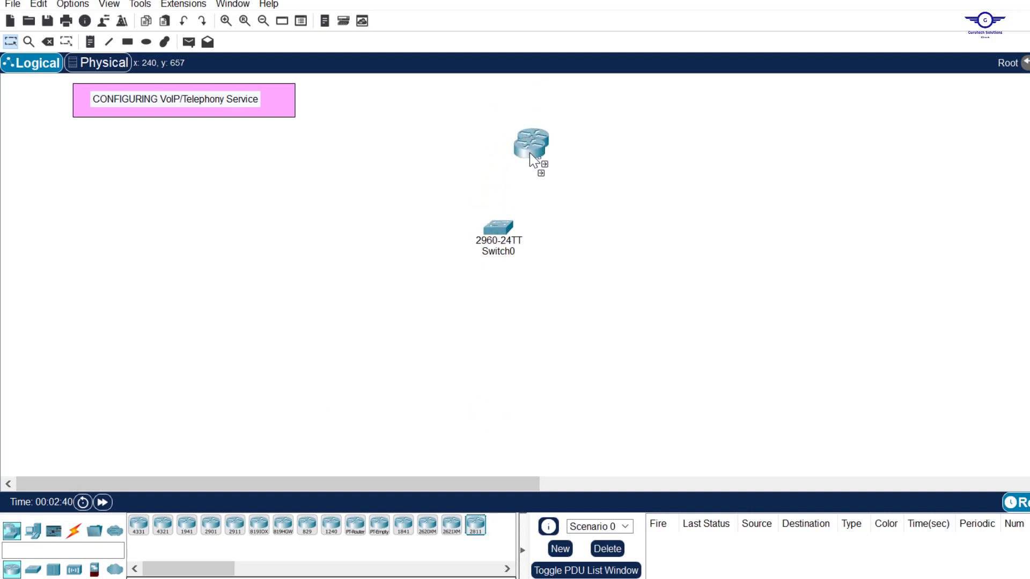
left_click(519, 157)
left_click_drag(505, 233, 513, 289)
left_click_drag(519, 158, 513, 161)
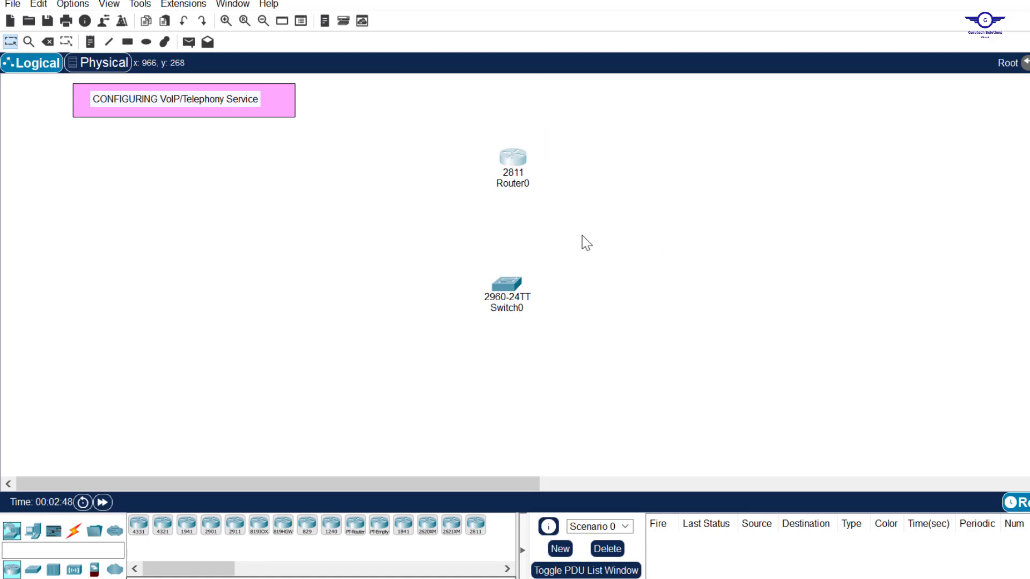
left_click_drag(511, 289, 510, 271)
left_click(616, 242)
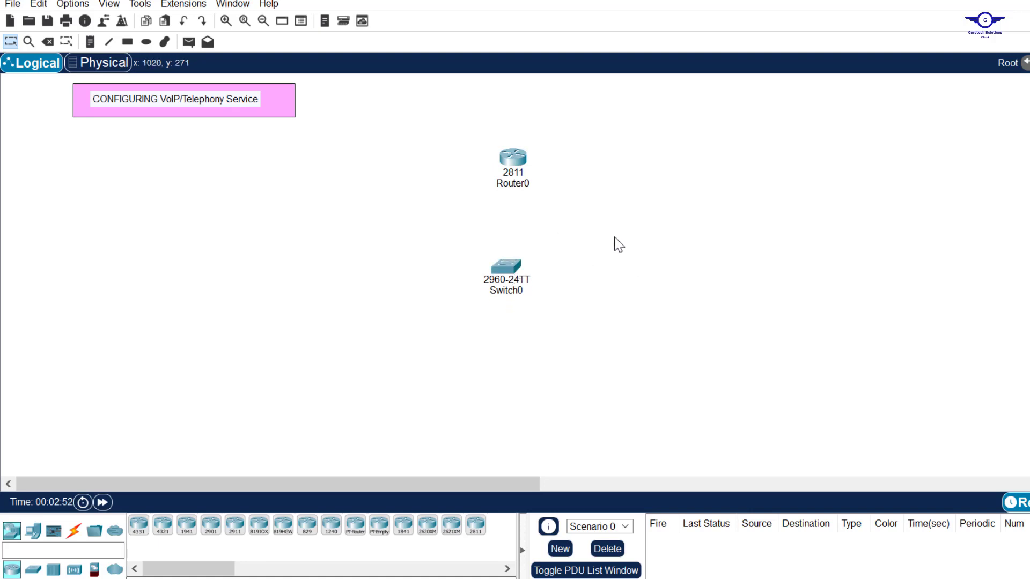
left_click(504, 266)
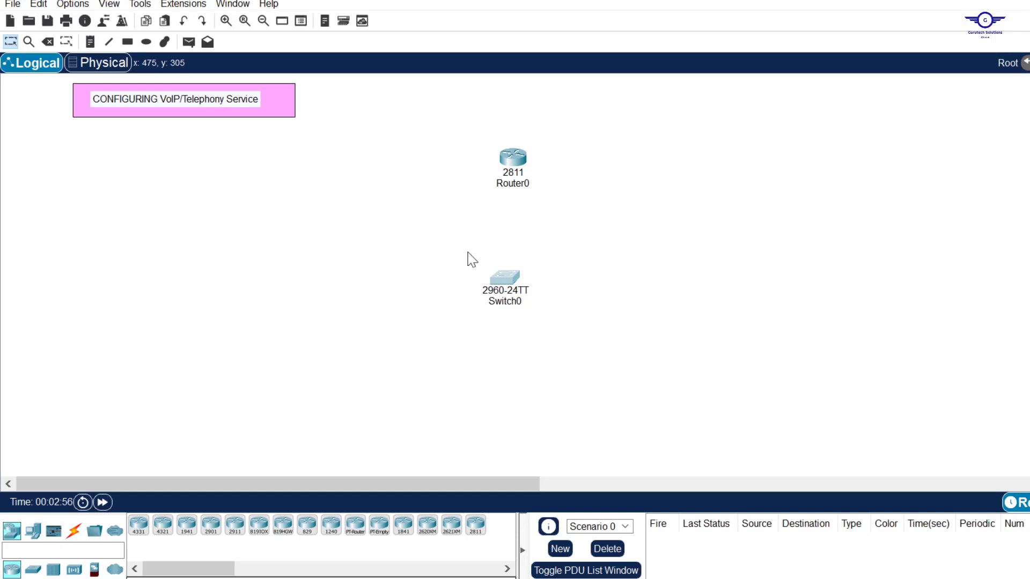
left_click_drag(510, 283, 508, 274)
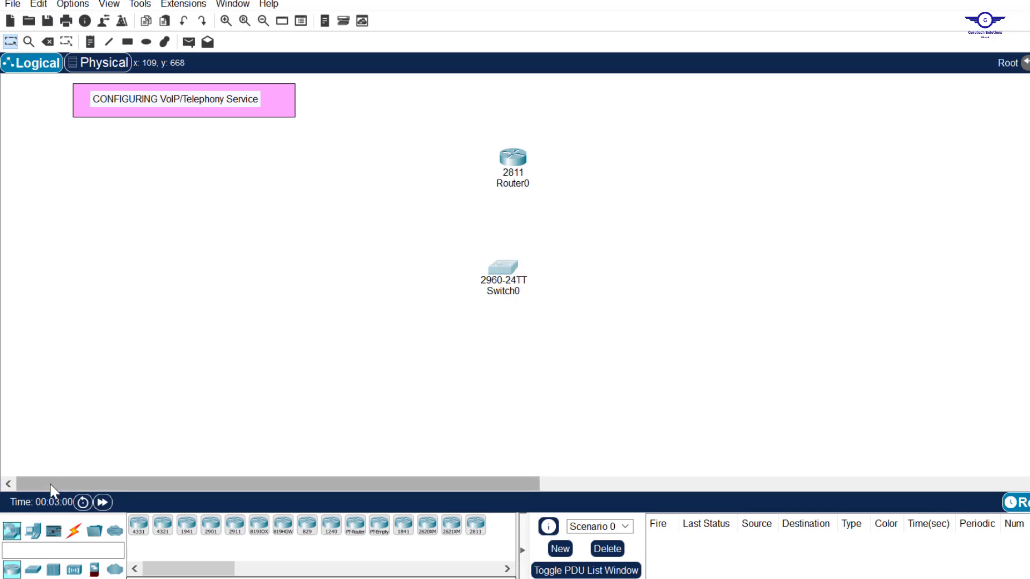
Add three 7960 IP phones below the switch and adjust the spacing between them.
left_click(33, 535)
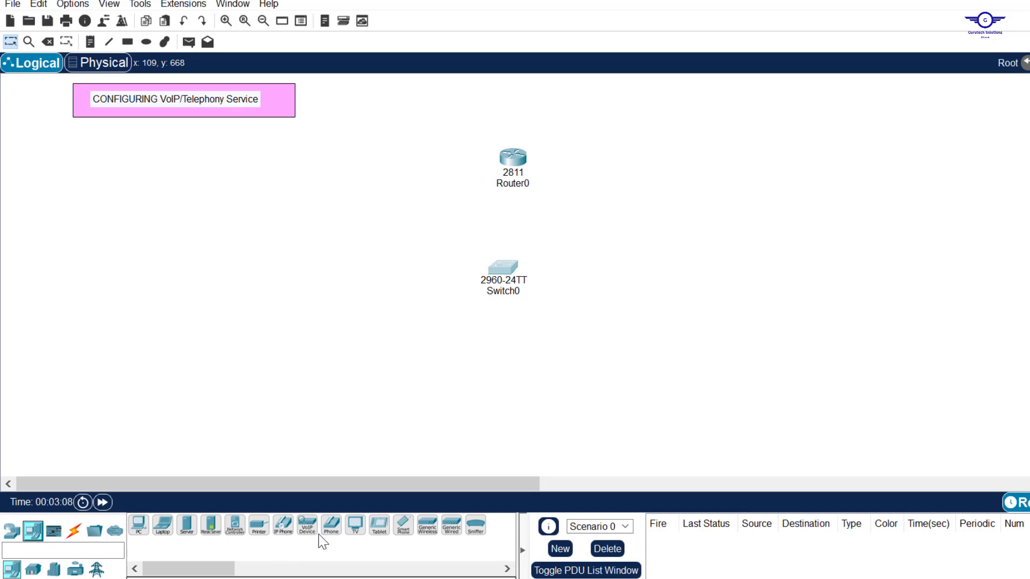
left_click_drag(281, 531, 330, 375)
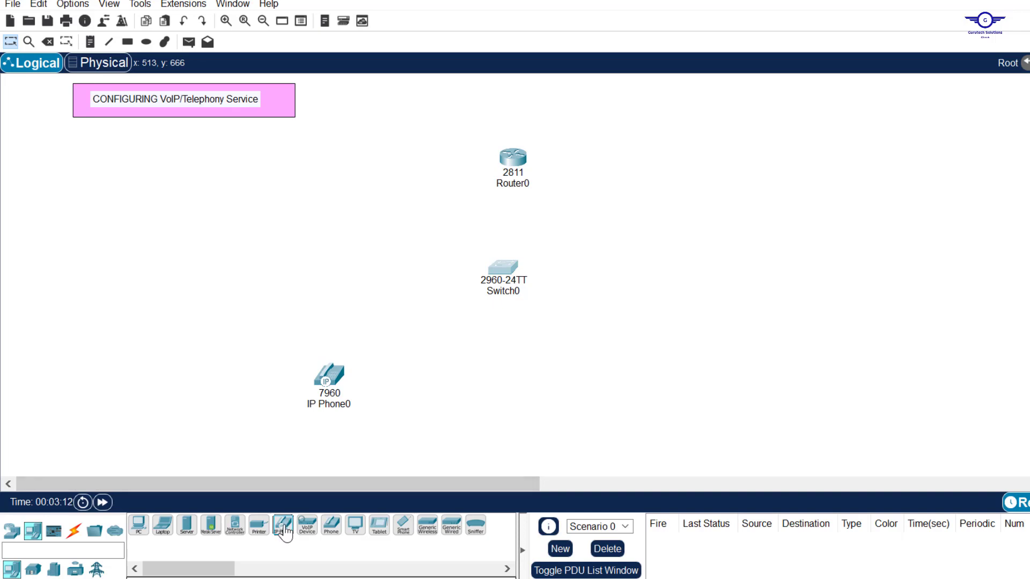
left_click_drag(285, 530, 450, 400)
left_click_drag(283, 531, 584, 413)
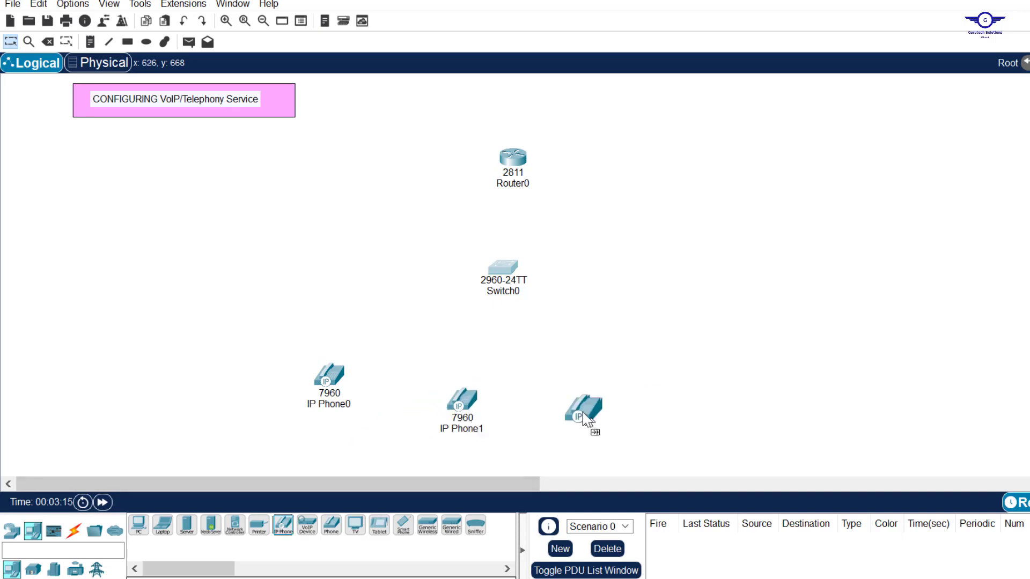
left_click_drag(462, 402, 428, 407)
left_click_drag(585, 412, 544, 410)
Add three more 7960 IP phones to complete an arc of six, and move the switch and router up above them.
left_click_drag(283, 531, 669, 327)
left_click_drag(503, 267, 497, 260)
left_click_drag(283, 531, 311, 306)
left_click_drag(497, 261, 497, 244)
left_click_drag(512, 157, 496, 129)
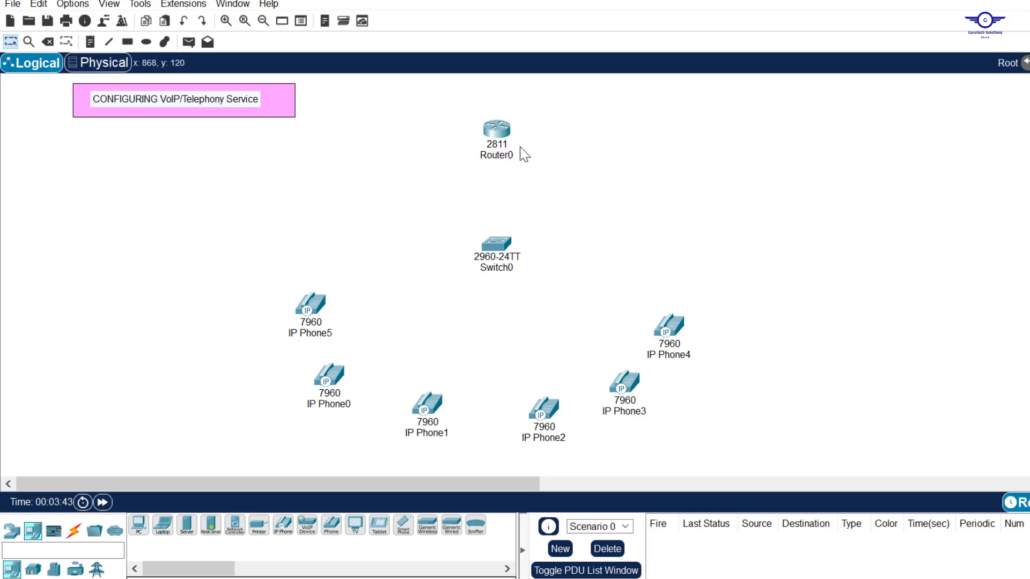
mouse_move(511, 150)
left_click_drag(433, 225, 553, 285)
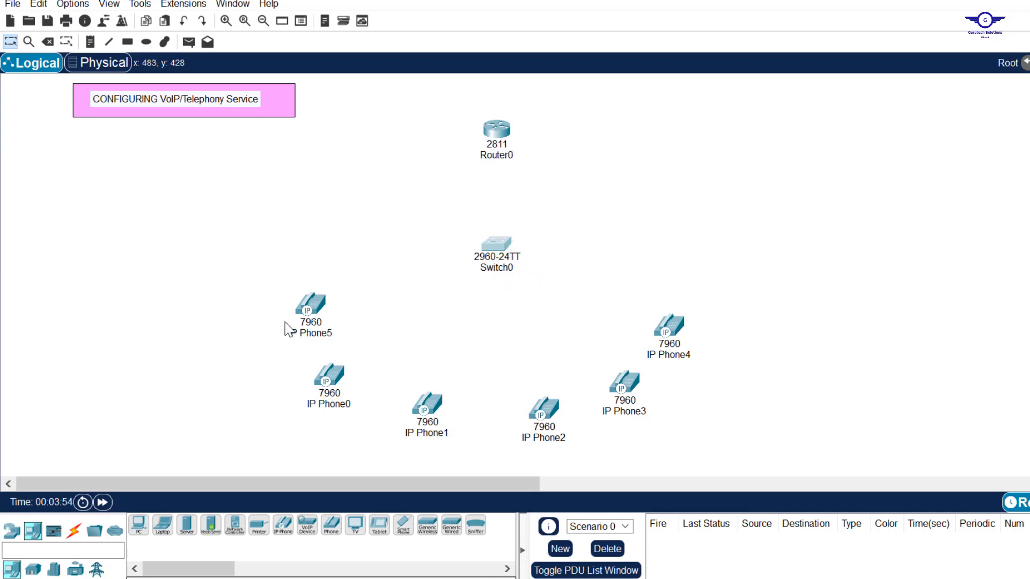
left_click(262, 290)
left_click_drag(258, 283, 379, 341)
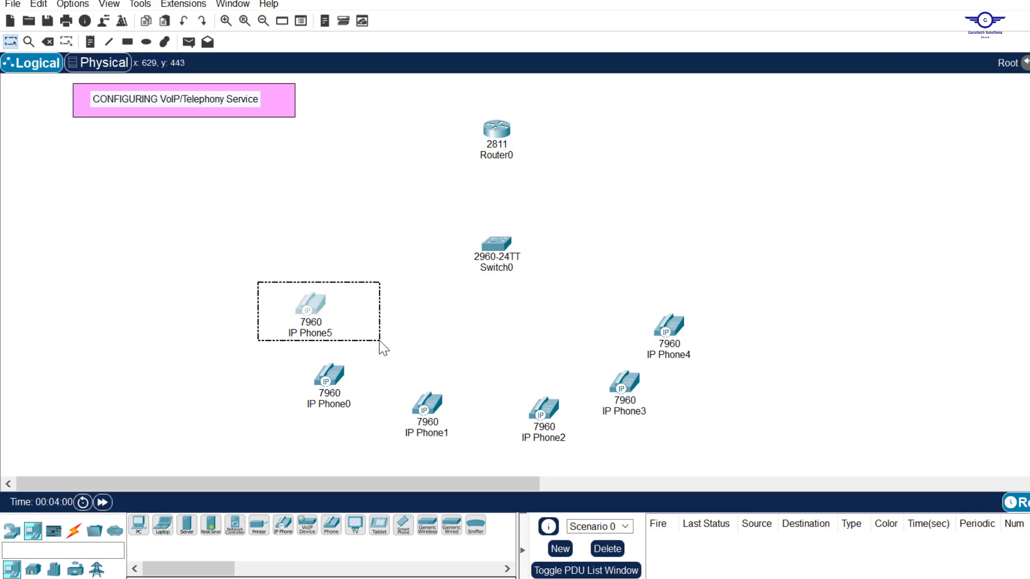
left_click_drag(379, 341, 379, 340)
left_click(489, 313)
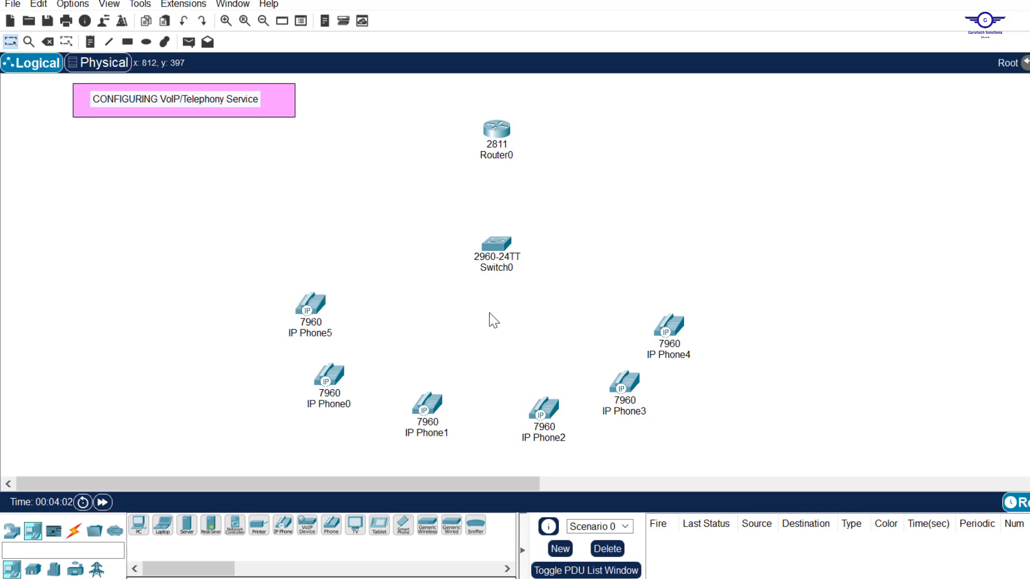
Connect Router0 to Switch0 with an automatically chosen cable.
left_click(74, 531)
left_click(140, 526)
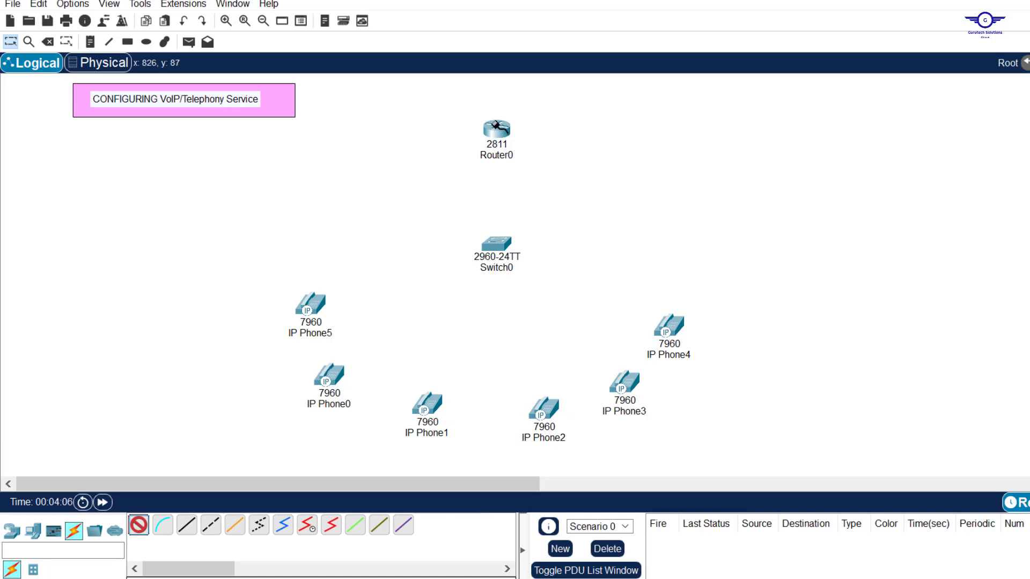
left_click(495, 128)
left_click(496, 244)
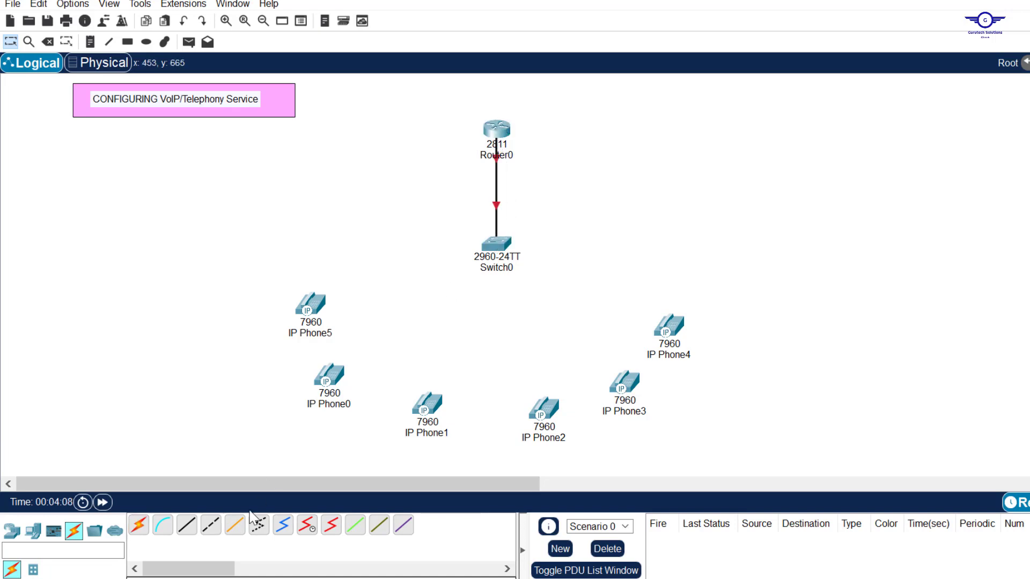
Connect Switch0 to each of the six IP phones using automatically chosen cables.
left_click(139, 526)
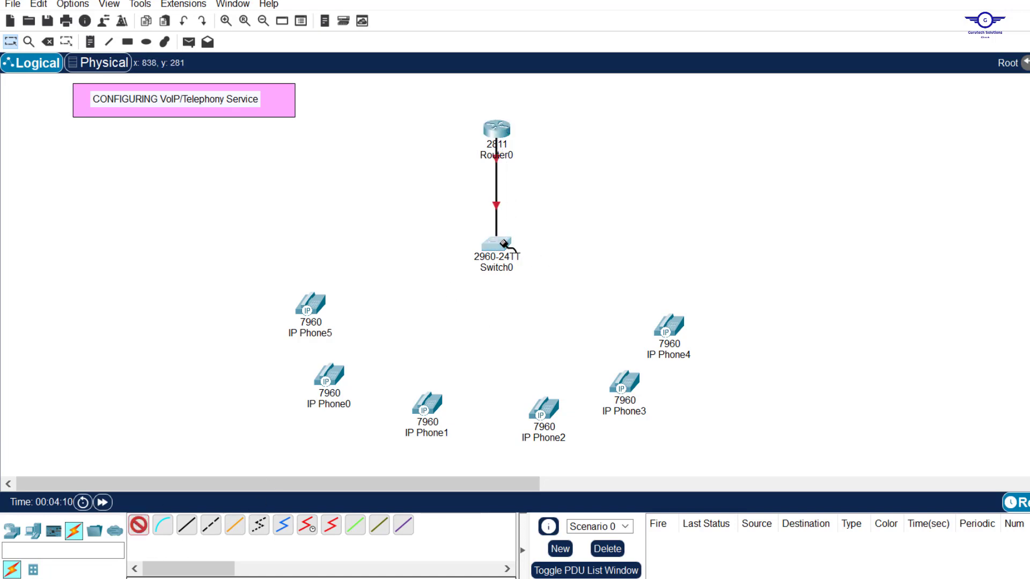
left_click(496, 244)
left_click(310, 303)
left_click(329, 375)
left_click(428, 403)
left_click(543, 409)
left_click(625, 381)
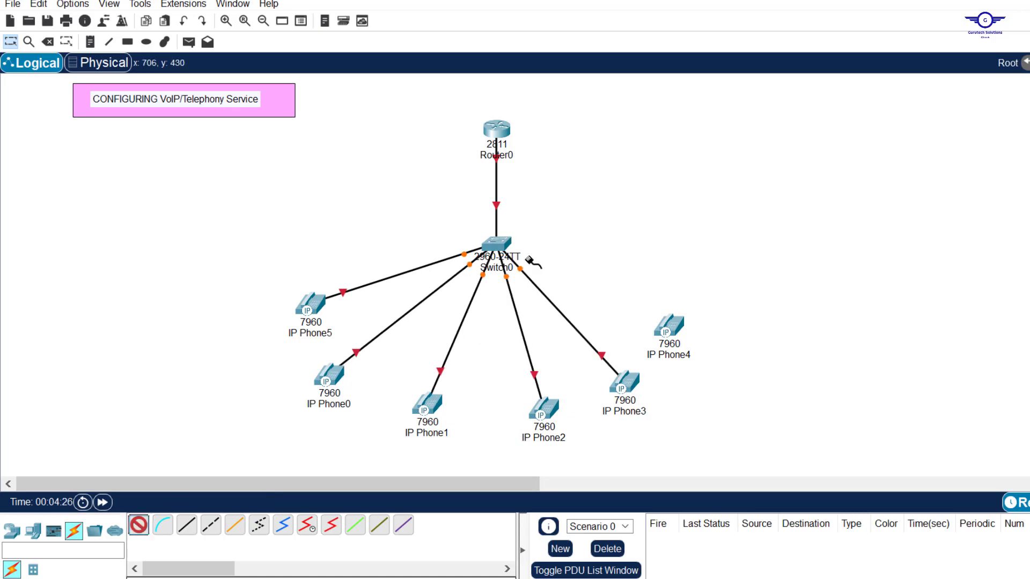
left_click(670, 325)
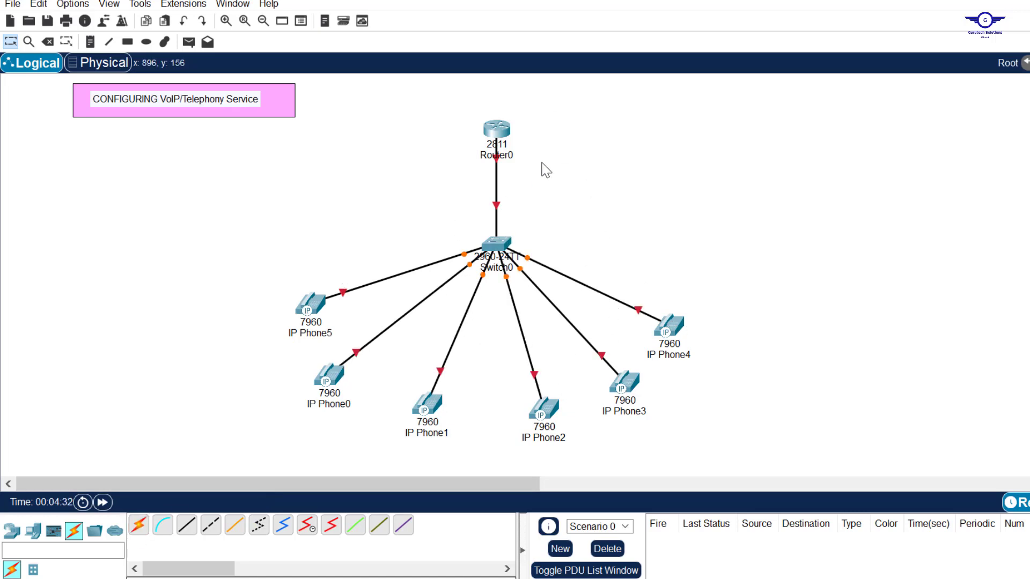
Fit the IP_PHONE_POWER_ADAPTER module to IP Phone5's power socket and close its device window.
left_click_drag(289, 272, 350, 421)
left_click(256, 275)
left_click(315, 298)
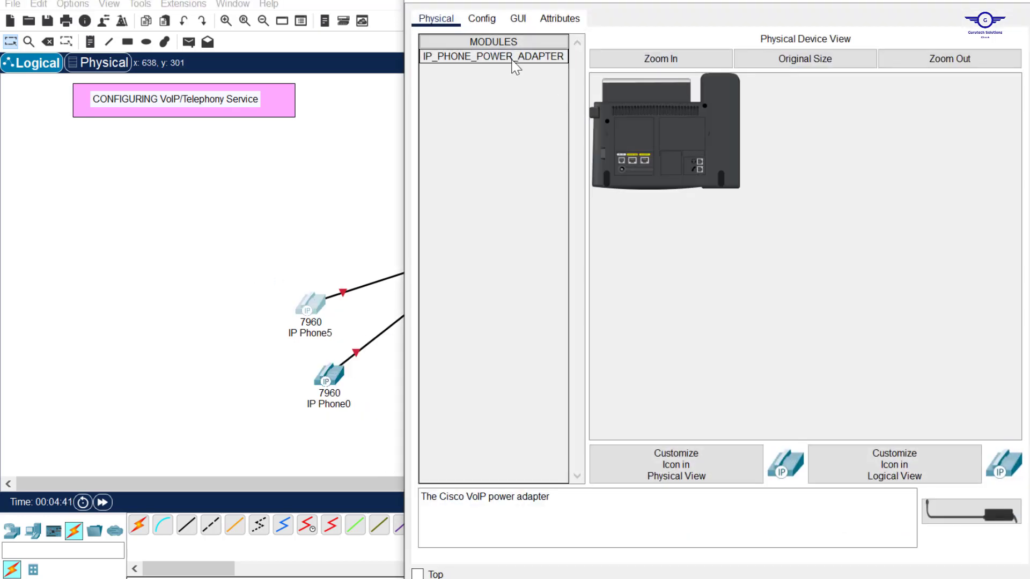
left_click_drag(512, 59, 622, 170)
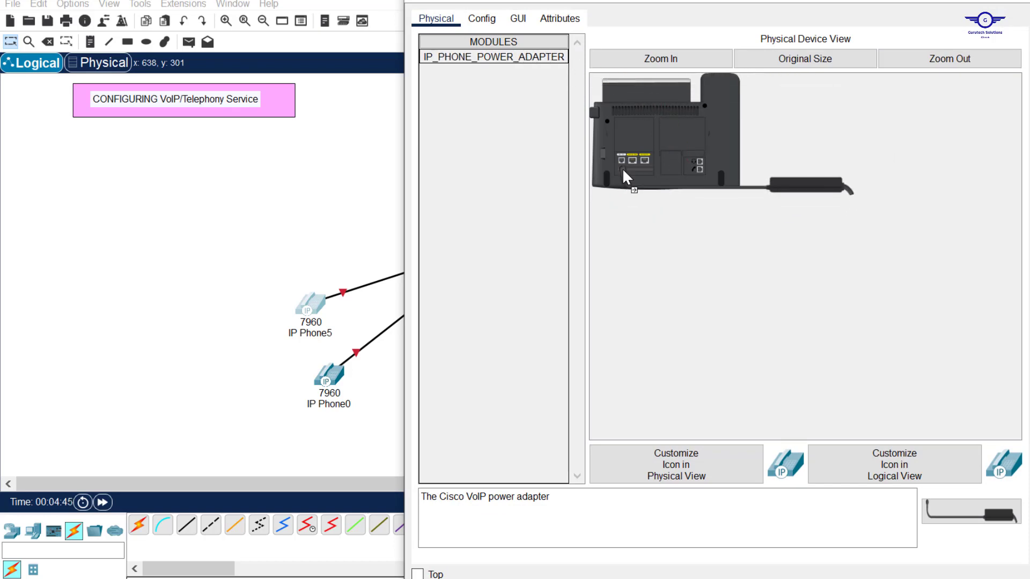
left_click(1019, 2)
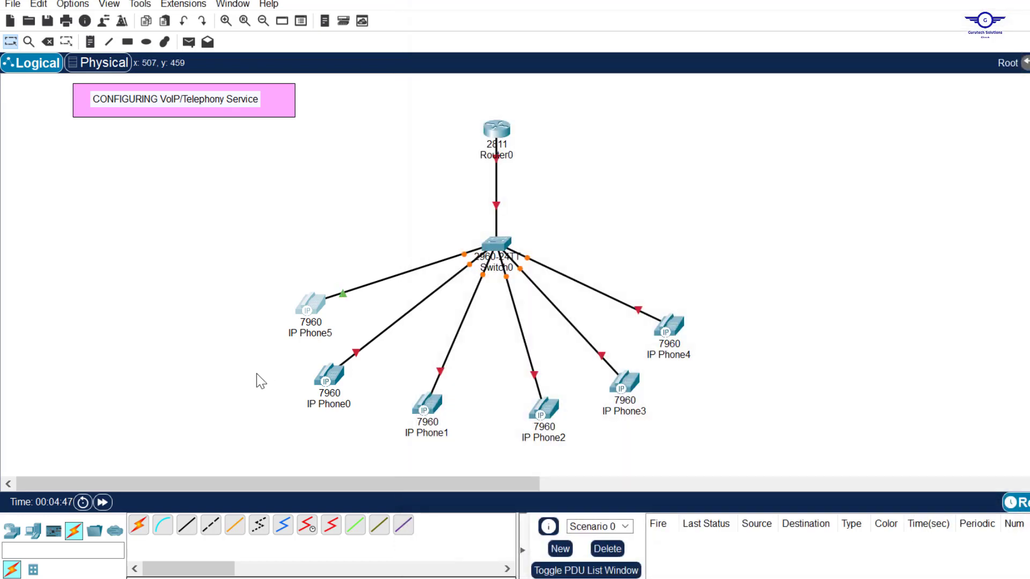
Fit the power adapter to IP Phone0 and to each of the four remaining IP phones, IP Phone1 to IP Phone4.
left_click(336, 366)
left_click_drag(494, 56, 630, 178)
left_click(1018, 2)
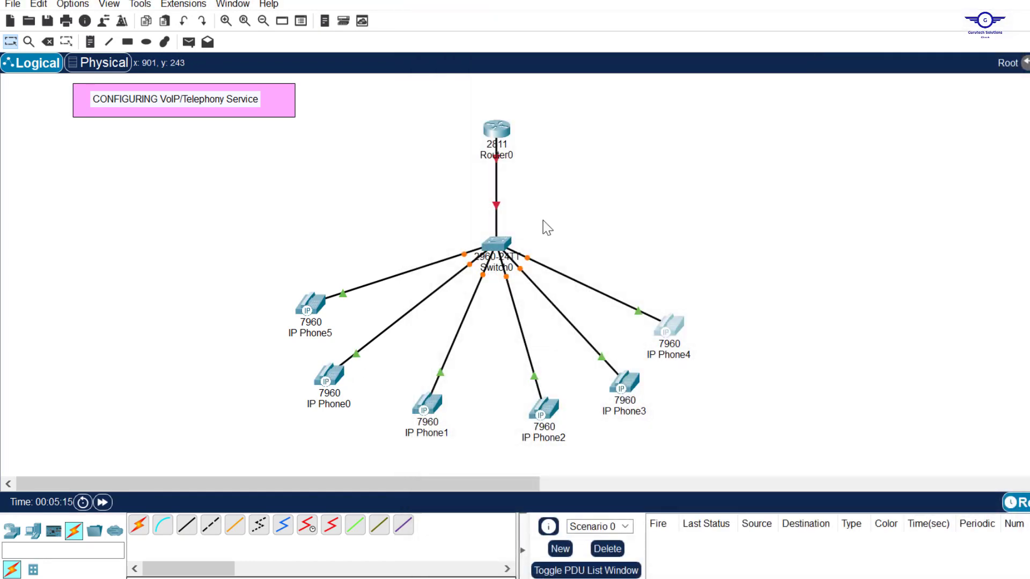
Read step 2 of the config-guide.txt notes, on configuring switchports for the default voice VLAN, and return to the topology.
left_click_drag(263, 311, 722, 445)
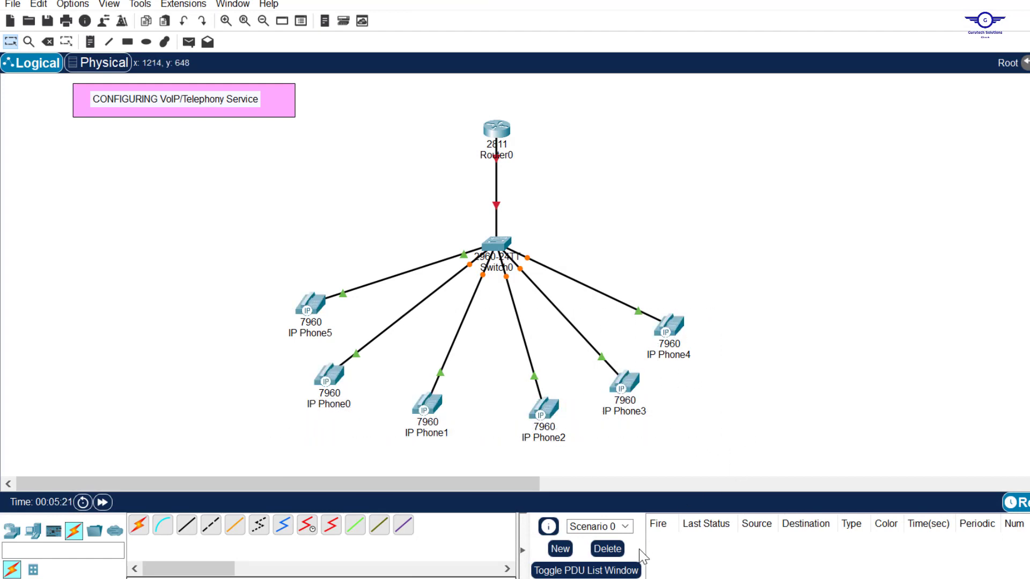
left_click(642, 578)
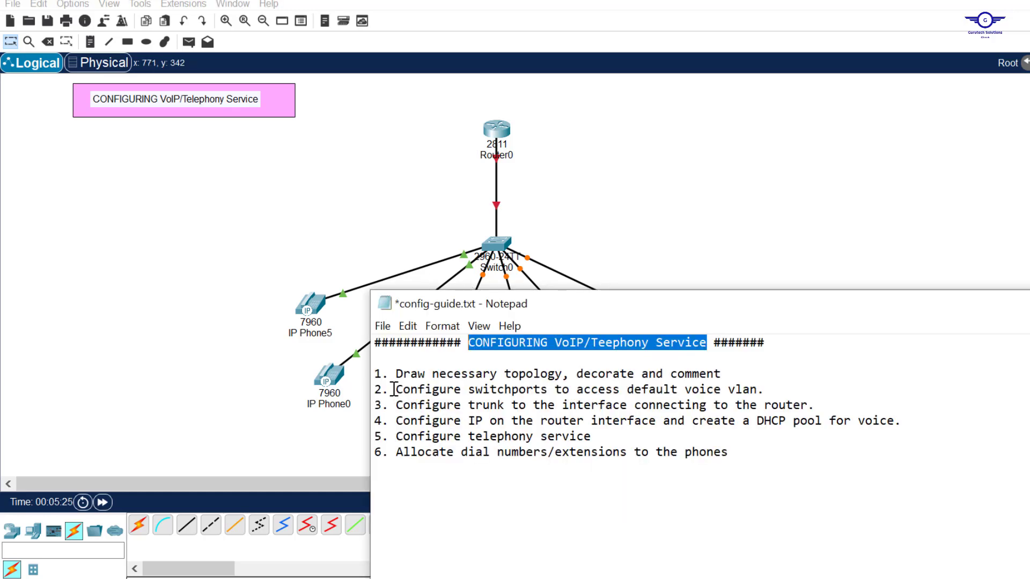
left_click_drag(395, 389, 764, 389)
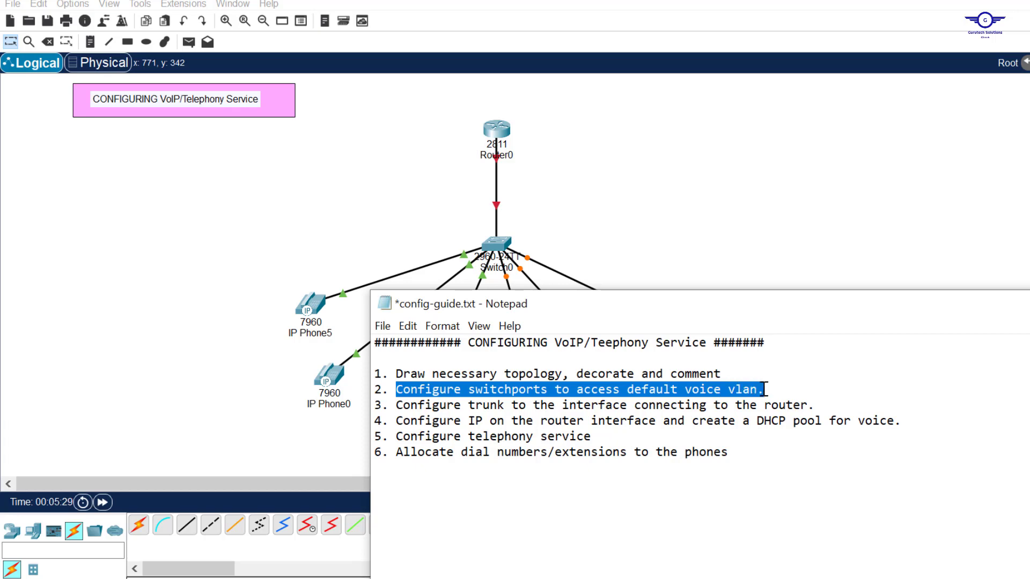
left_click(664, 181)
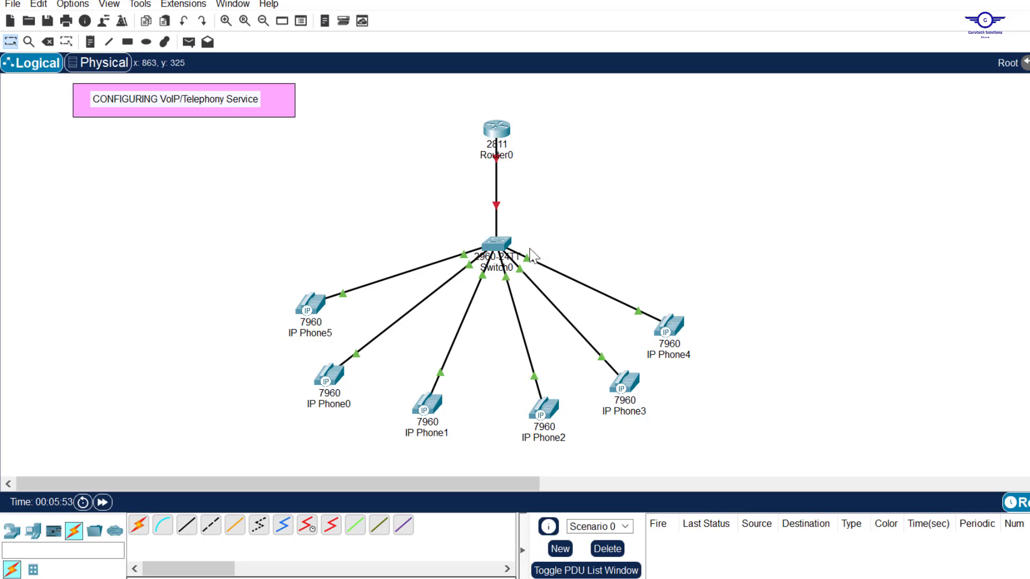
Open Switch0's command line interface and bring up its user prompt.
left_click(497, 263)
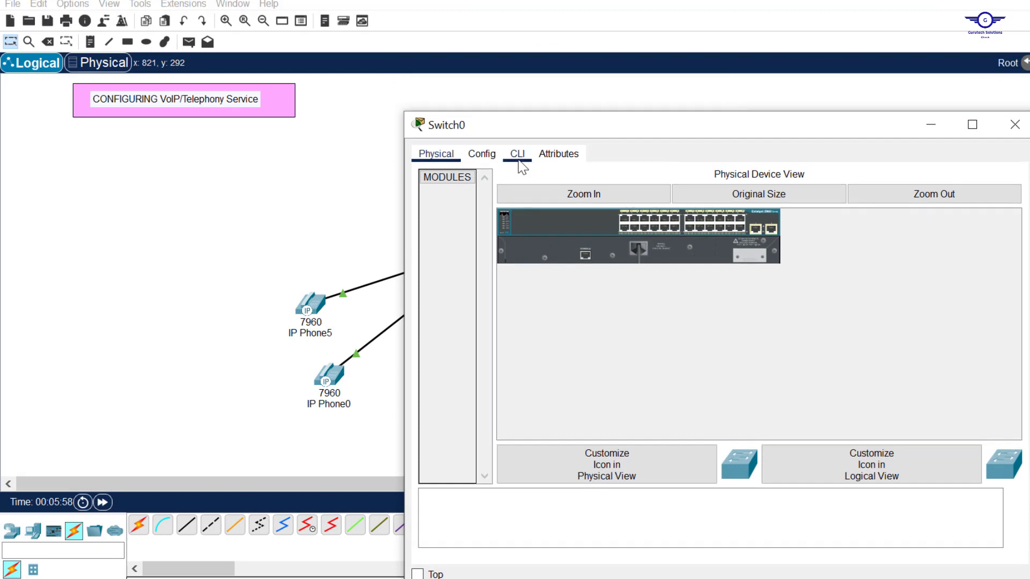
left_click(518, 157)
key("Return")
key("Return")
key("Return")
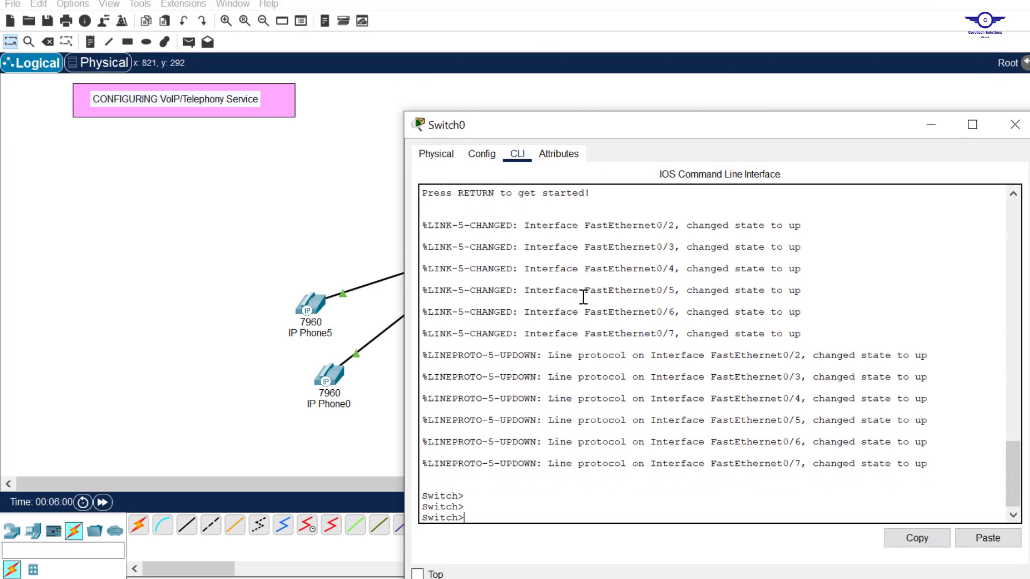
Enter privileged mode and then global configuration mode on Switch0.
type("en")
key("Return")
type("conf ")
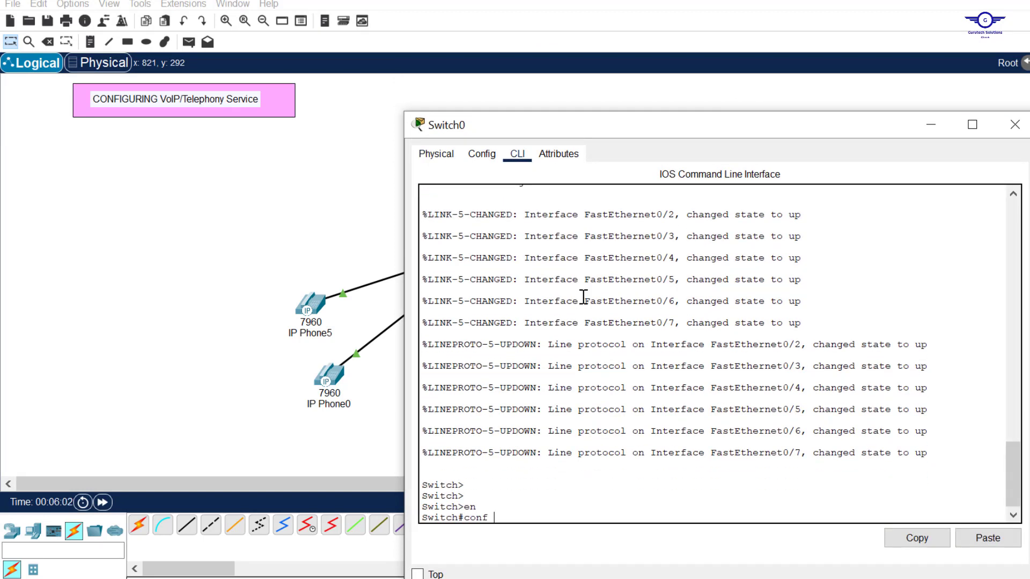
type("t")
key("Return")
key("Return")
key("Return")
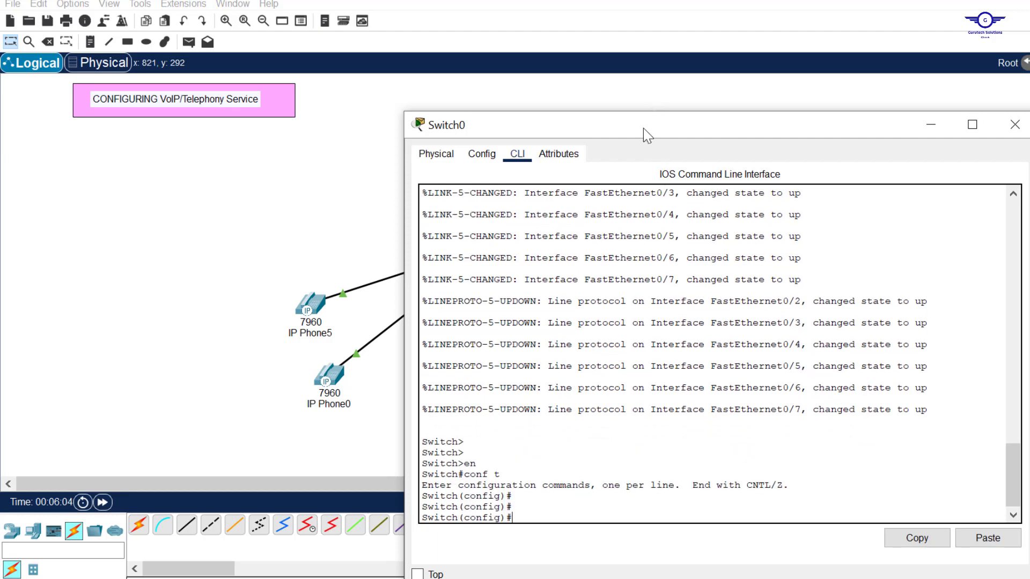
left_click_drag(644, 129, 664, 28)
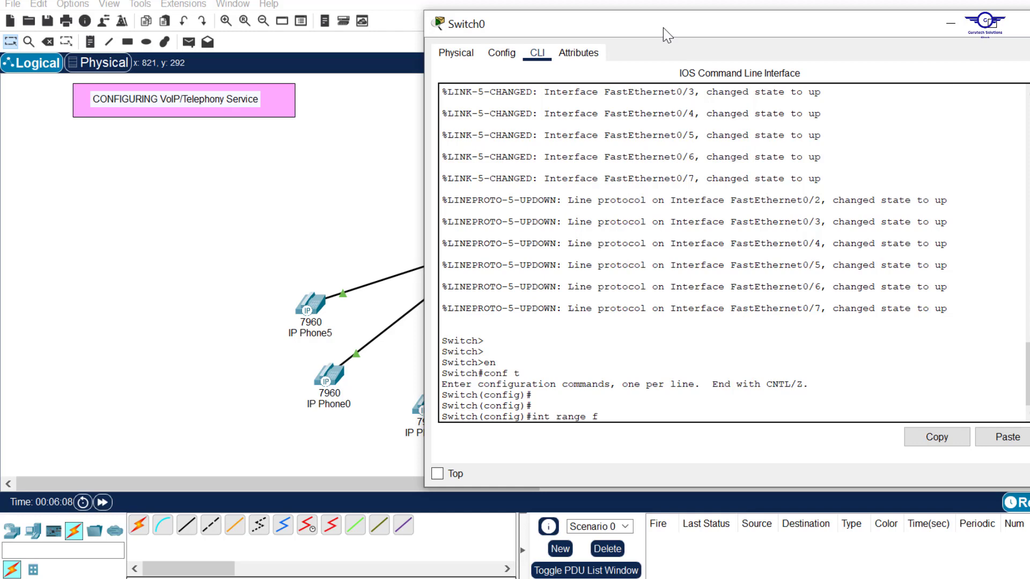
Assign voice VLAN 1 to the interface range fa0/2-7 on Switch0 and return to global configuration mode.
type("int range fa0/2-7")
key("Return")
key("Return")
key("Return")
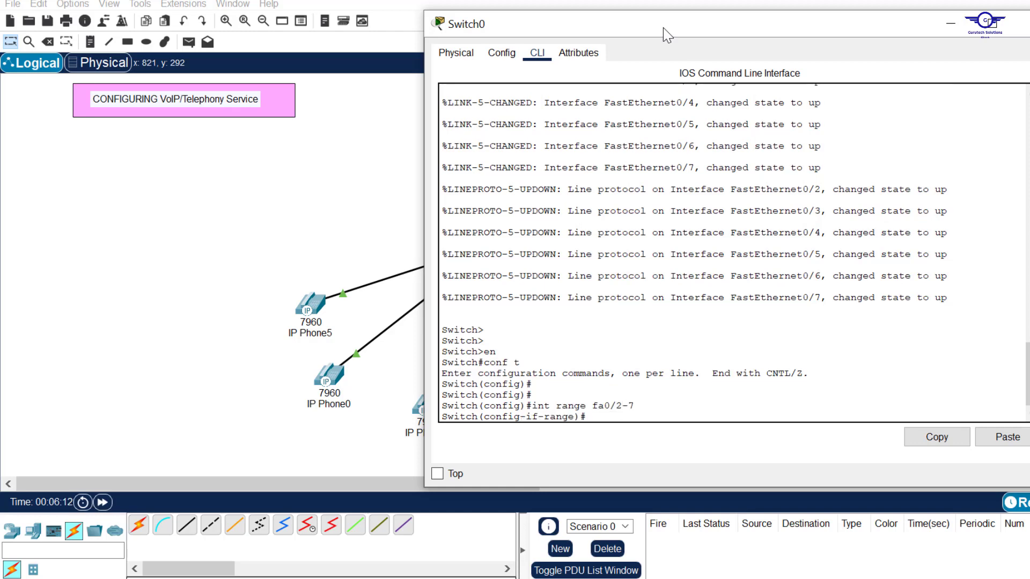
type("swi")
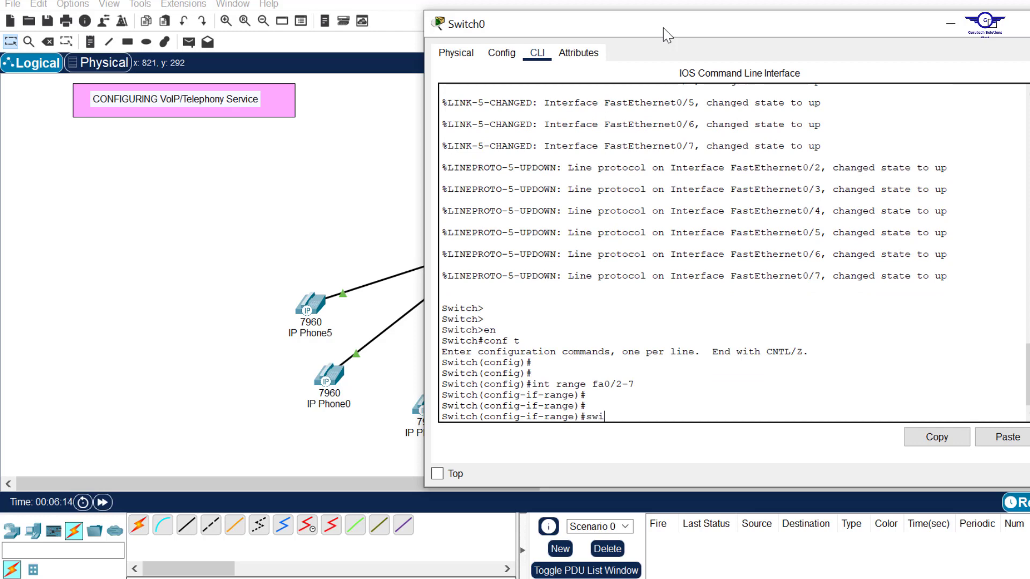
type("t")
key("Tab")
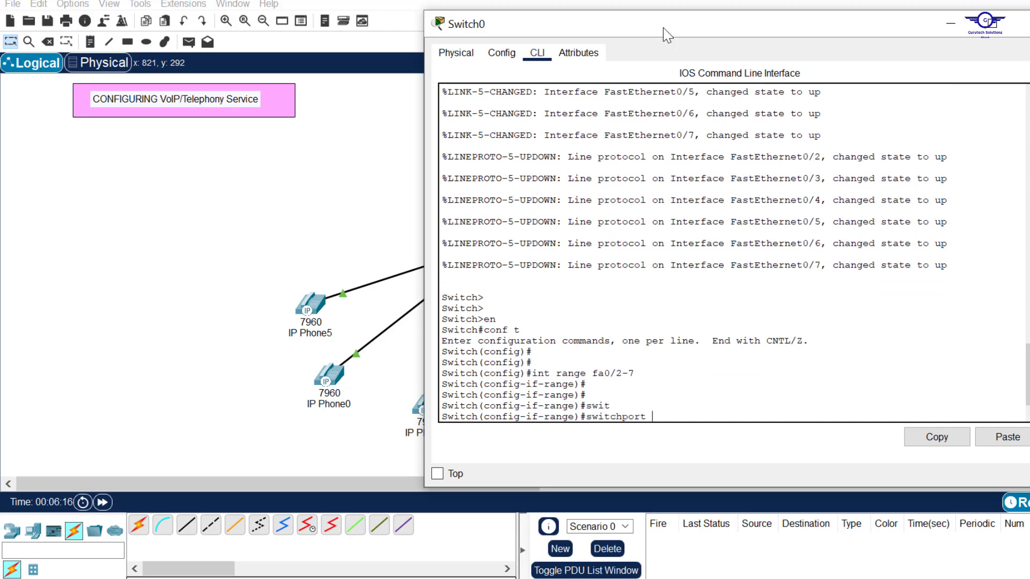
type("v")
key("Tab")
type("v")
key("Tab")
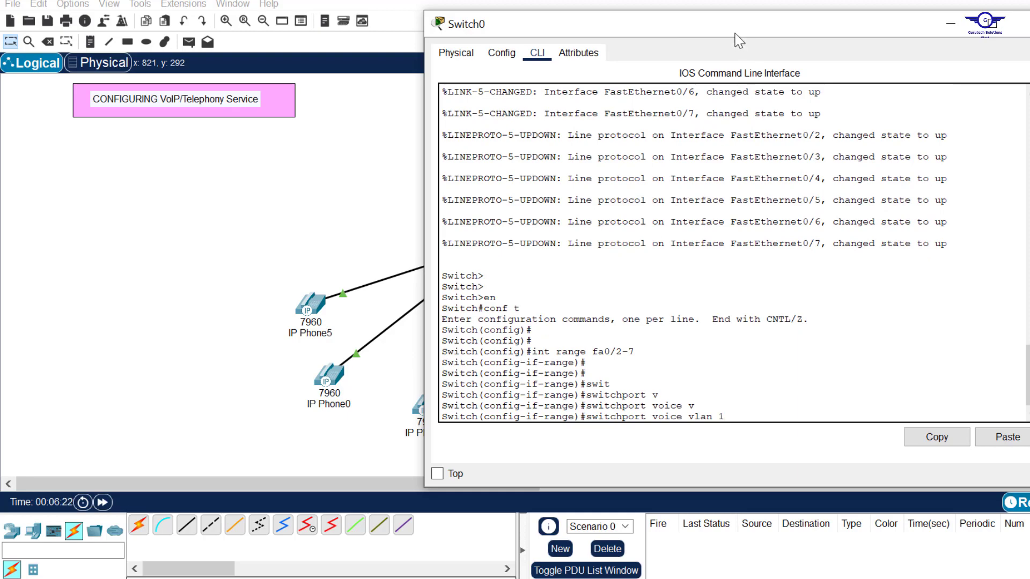
left_click_drag(737, 38, 699, 64)
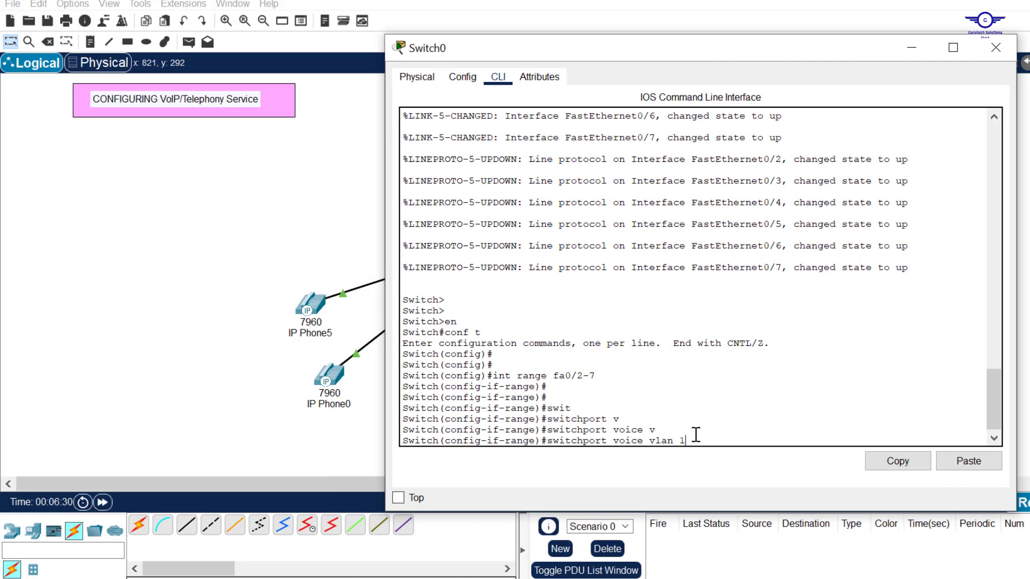
key("Return")
type("ex")
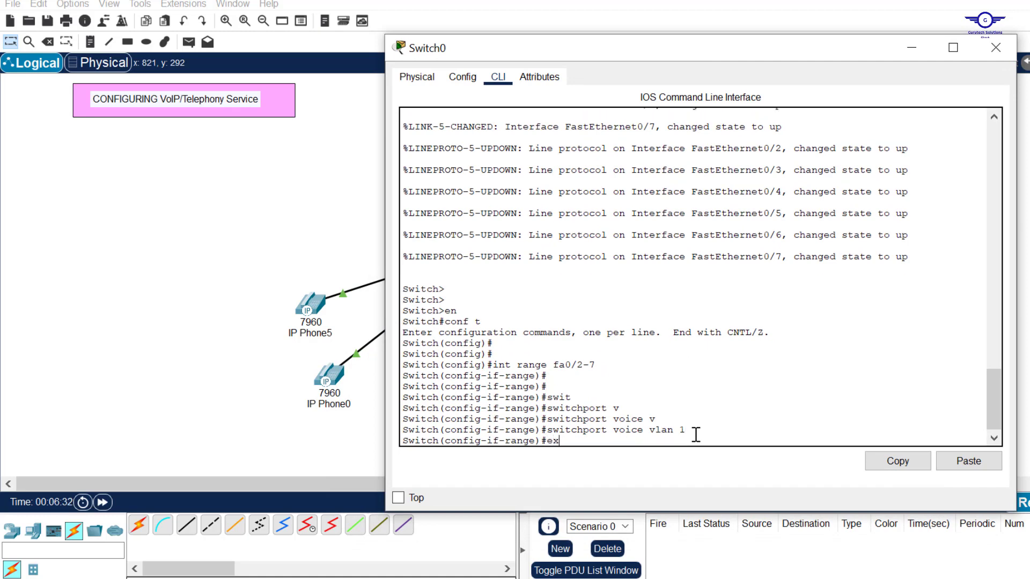
key("Return")
key("Return")
key("Return")
key("Return")
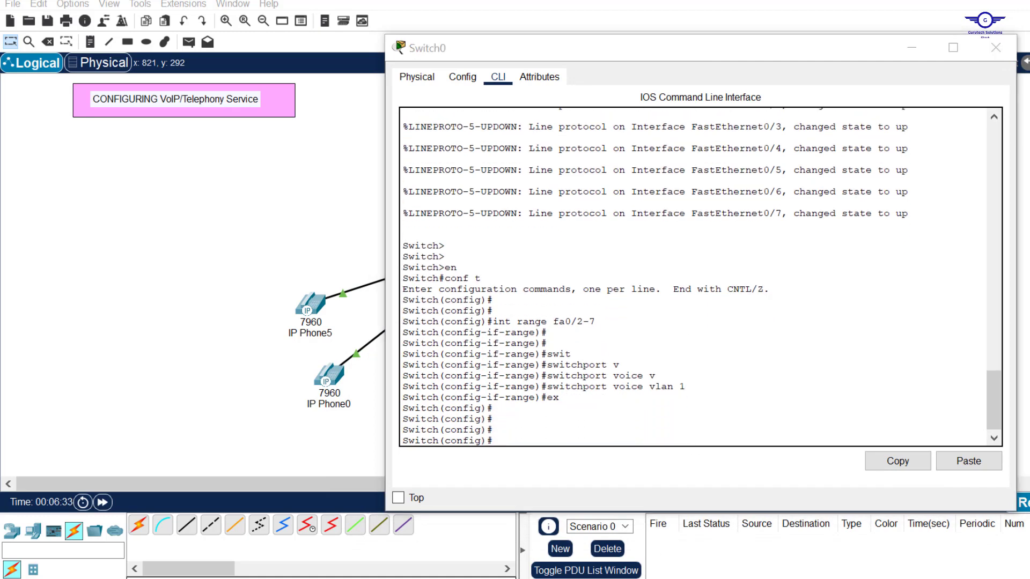
Read step 3 of the config-guide.txt notes, on trunking, and check which ports link Switch0 and Router0.
left_click(661, 577)
left_click_drag(398, 411, 815, 401)
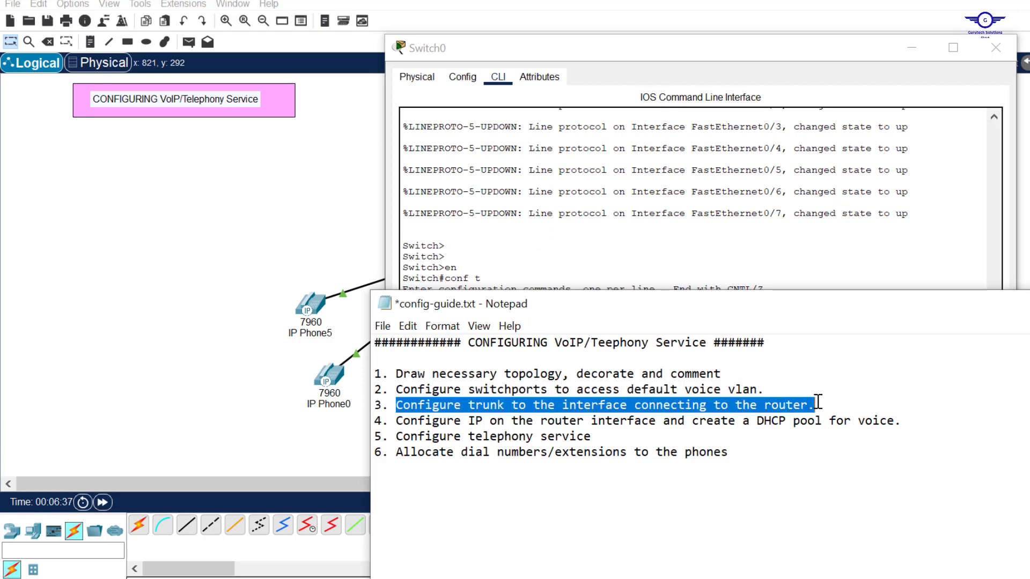
left_click(314, 224)
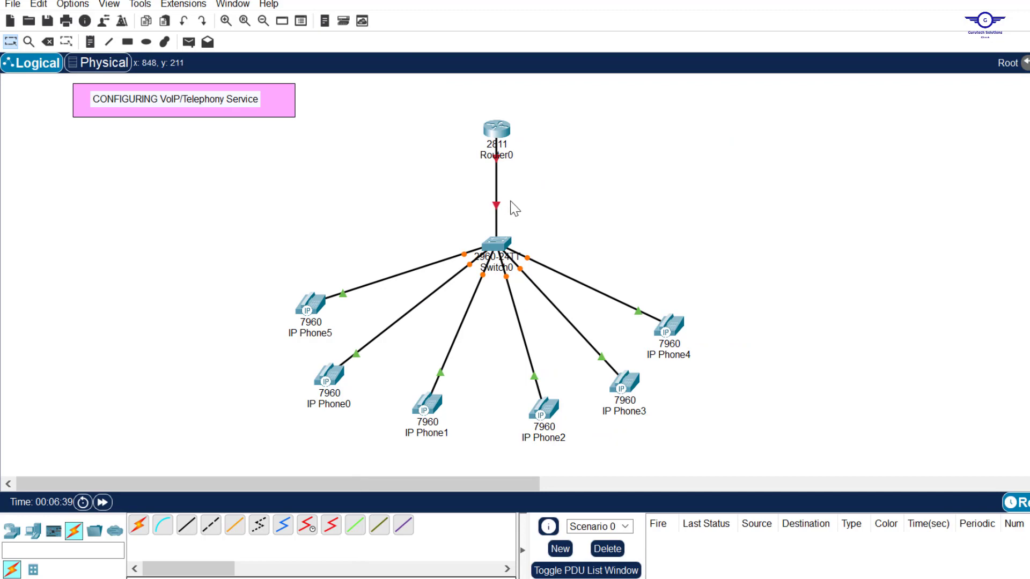
mouse_move(499, 213)
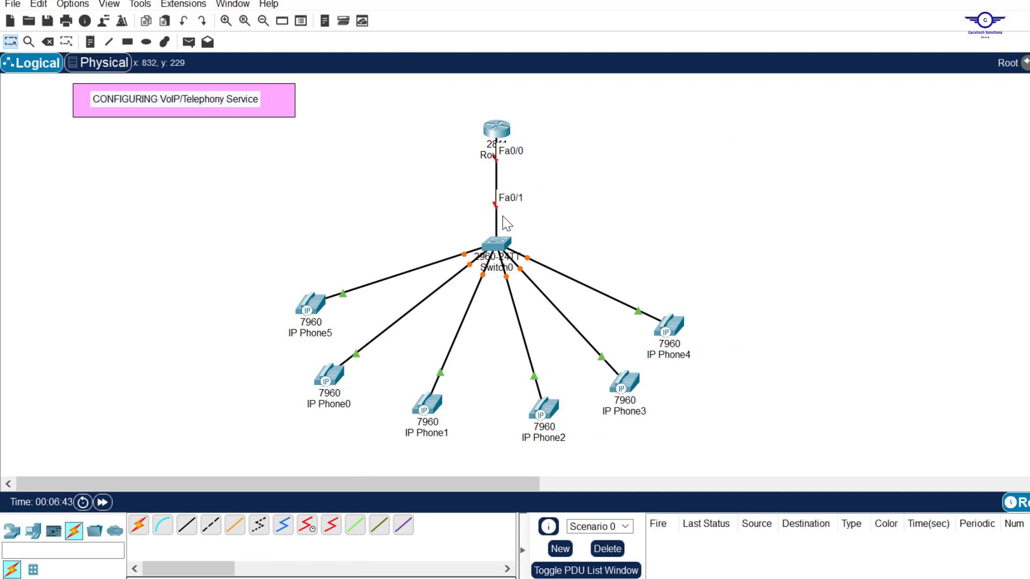
Set Switch0's interface fa0/1 to switchport mode trunk and return to global configuration mode.
left_click(497, 247)
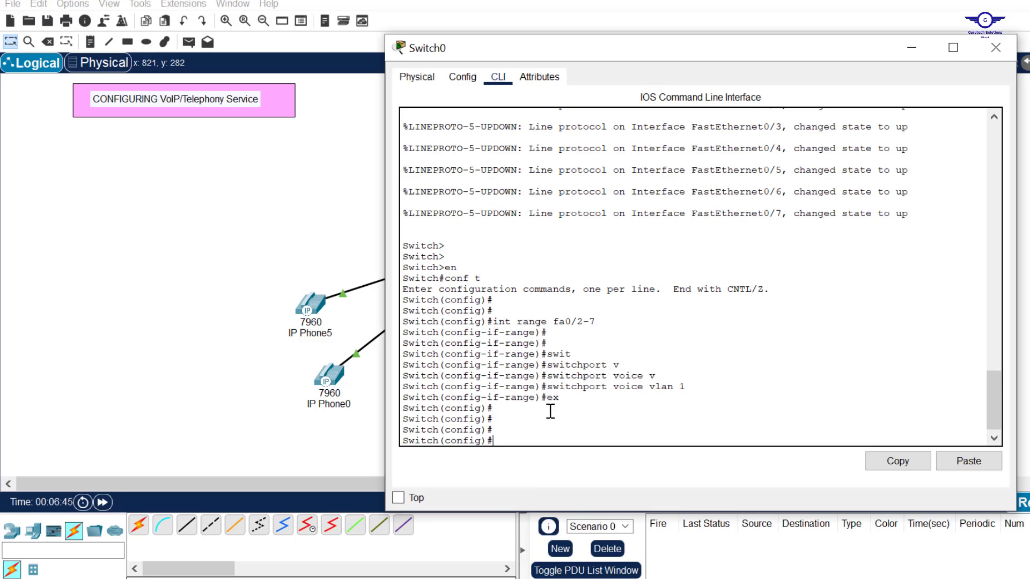
type("int fa0/1")
key("Return")
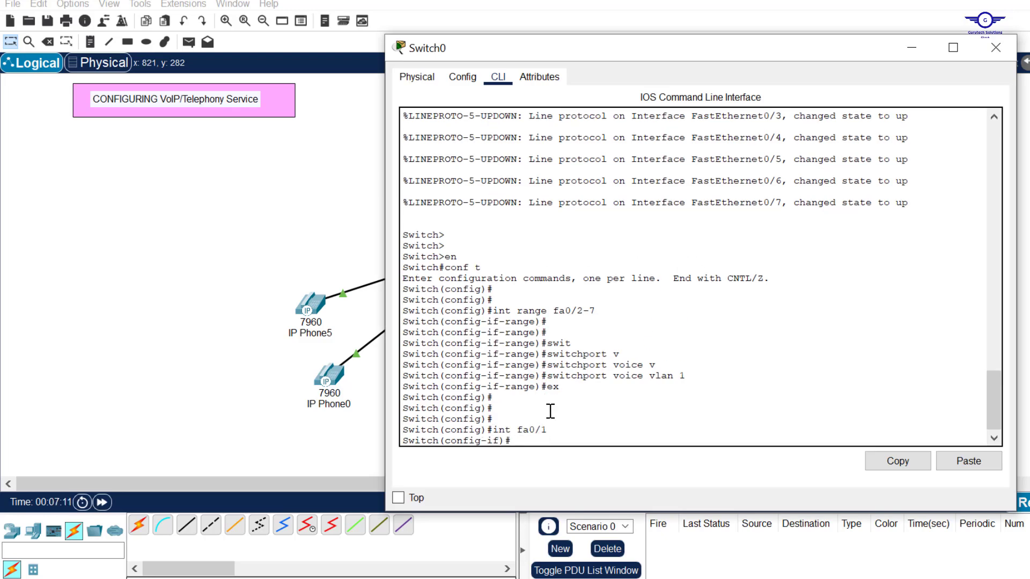
type("swit")
key("Tab")
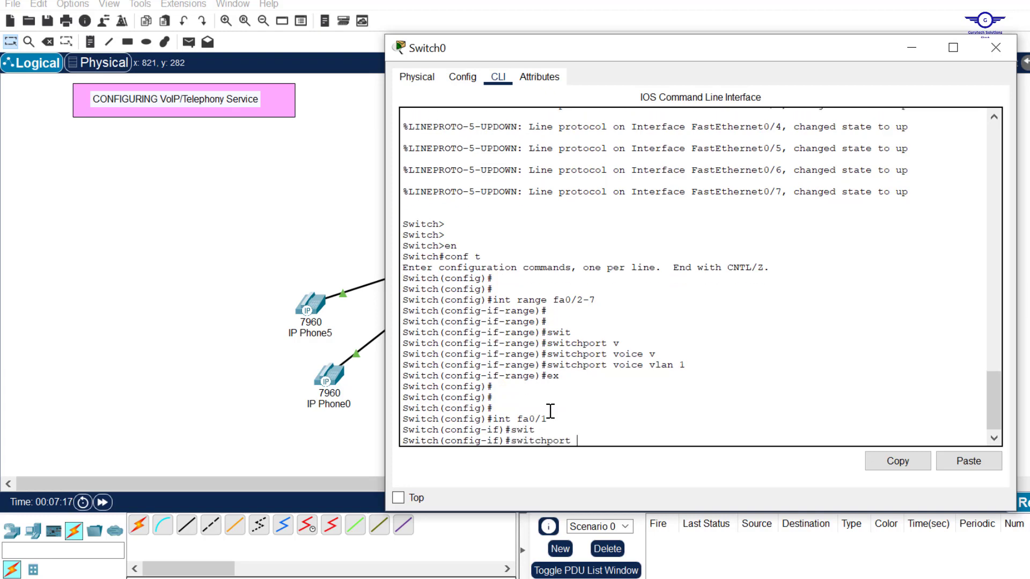
type("m")
key("Tab")
type("tr")
key("Tab")
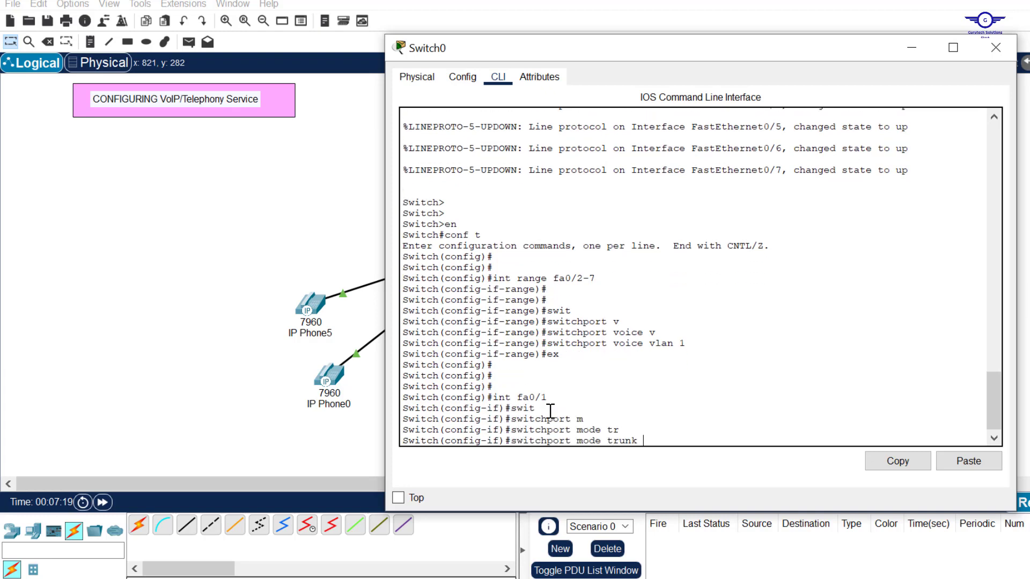
key("Return")
type("ex")
key("Return")
key("Return")
key("Return")
key("Return")
key("Return")
key("Return")
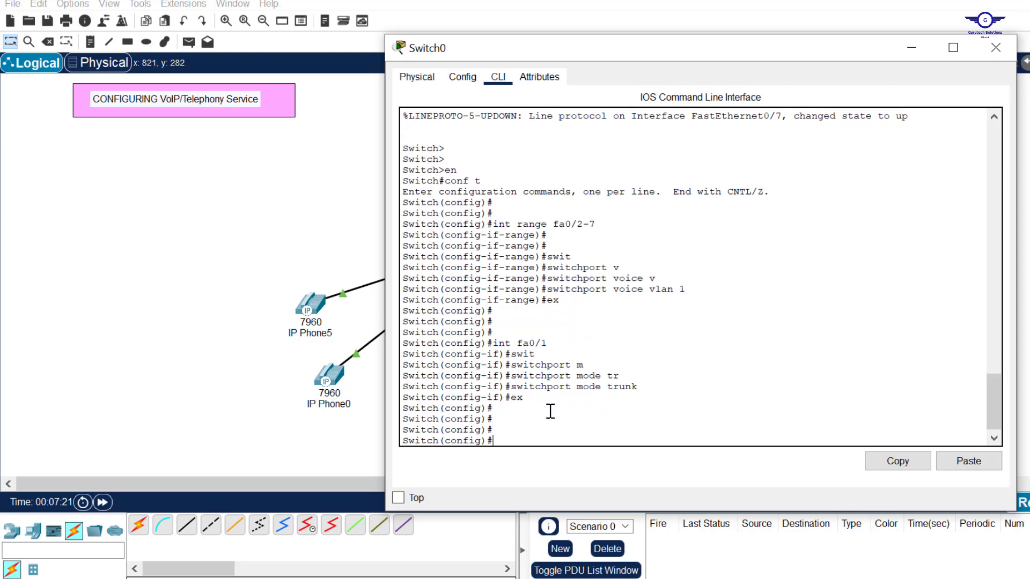
Save Switch0's running configuration with do wr.
type("do wr")
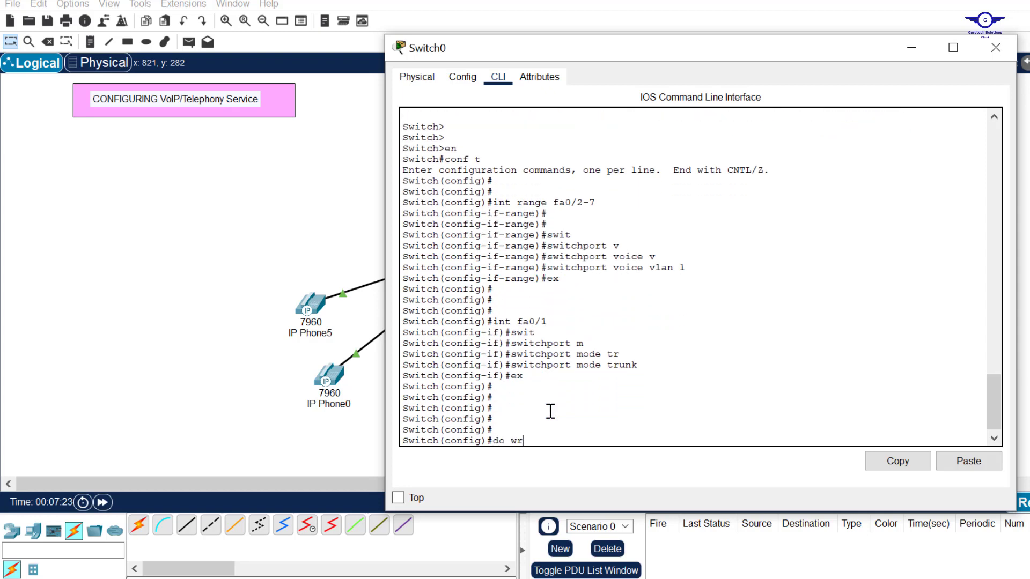
key("Return")
key("Return")
key("Return")
key("Return")
Show Switch0's startup configuration, review the trunk and voice VLAN entries of its interfaces, and close the device window.
type("do sh")
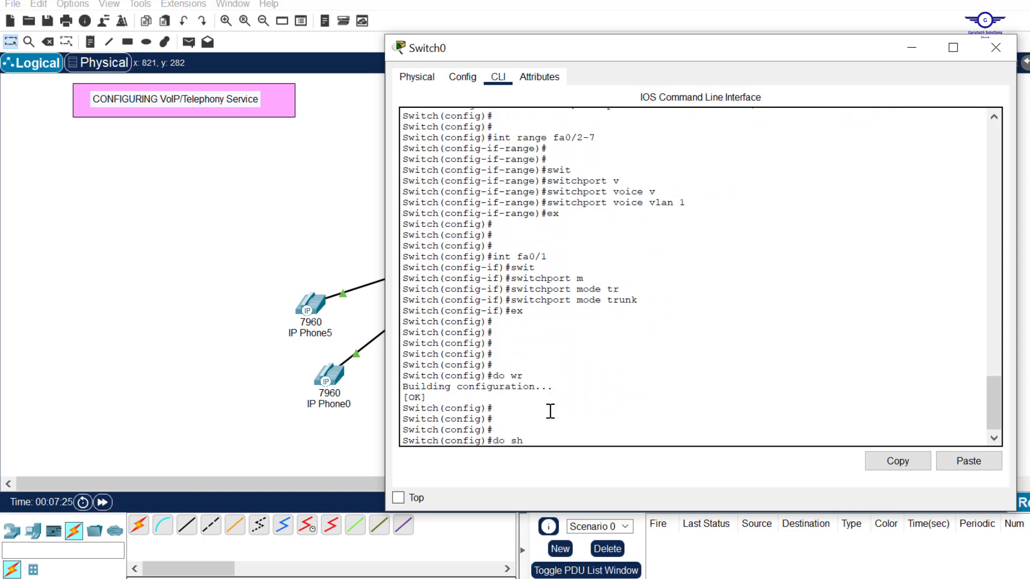
type(" start")
key("Return")
key("Return")
key("Return")
key("Return")
key("Return")
key("Return")
key("Return")
key("Return")
key("Return")
key("Return")
key("Return")
key("Return")
key("Return")
key("Return")
key("Return")
key("Return")
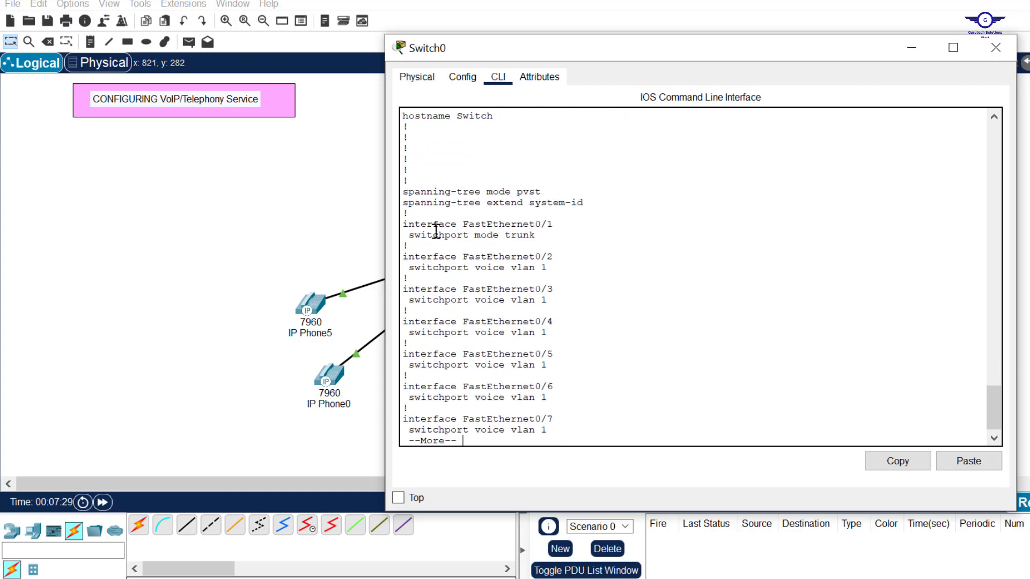
left_click(536, 236)
left_click_drag(412, 259, 563, 409)
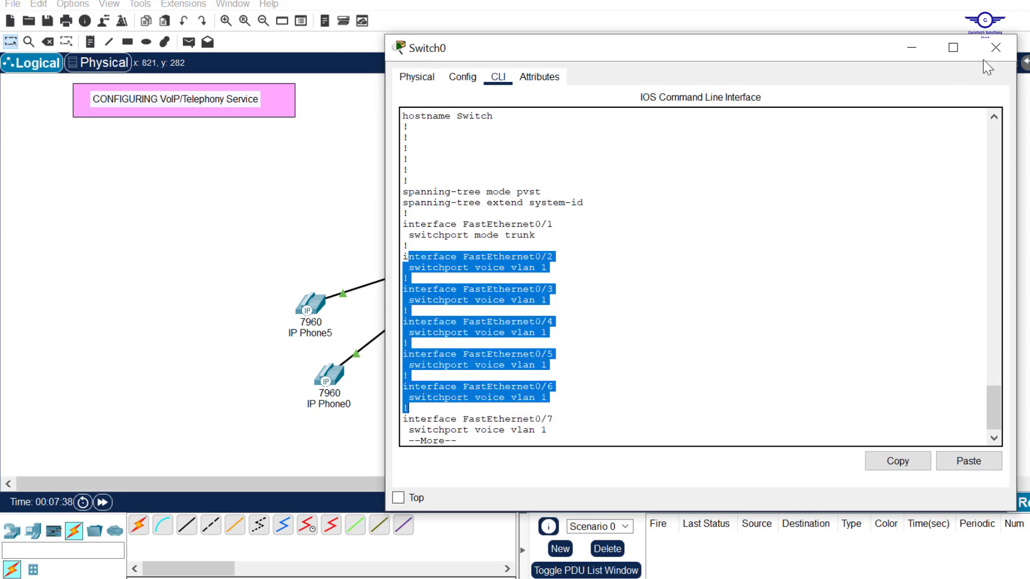
left_click(997, 48)
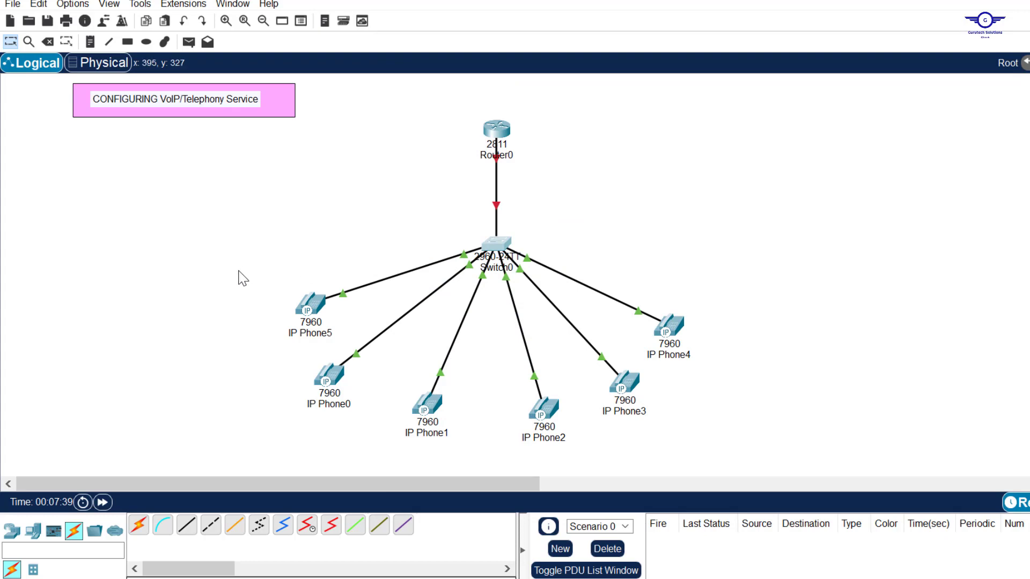
Read step 4 of the config-guide.txt notes, on the router IP and voice DHCP pool, and review the router and phones involved.
left_click_drag(238, 270, 738, 432)
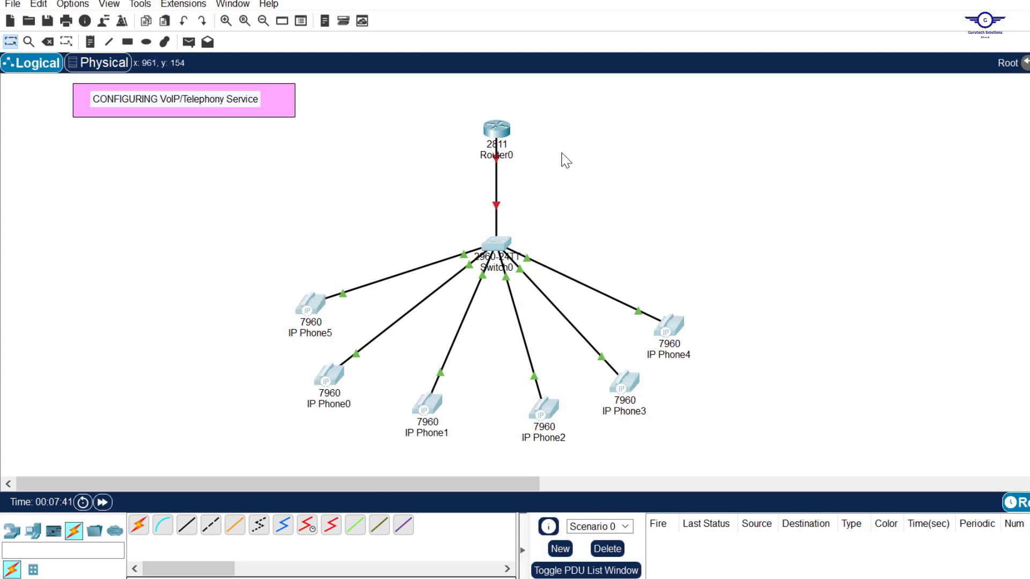
left_click_drag(433, 117, 617, 174)
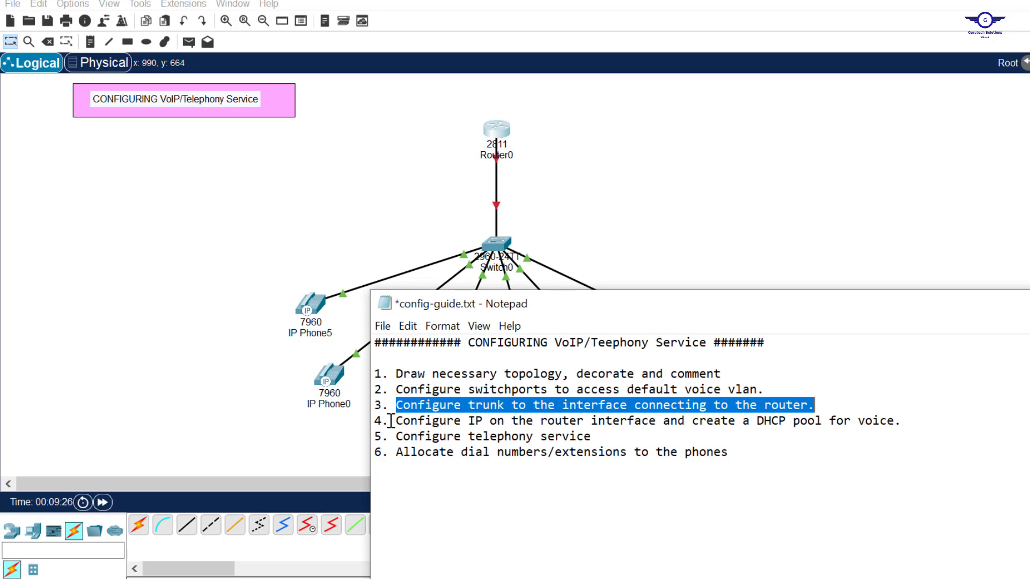
left_click_drag(396, 420, 901, 425)
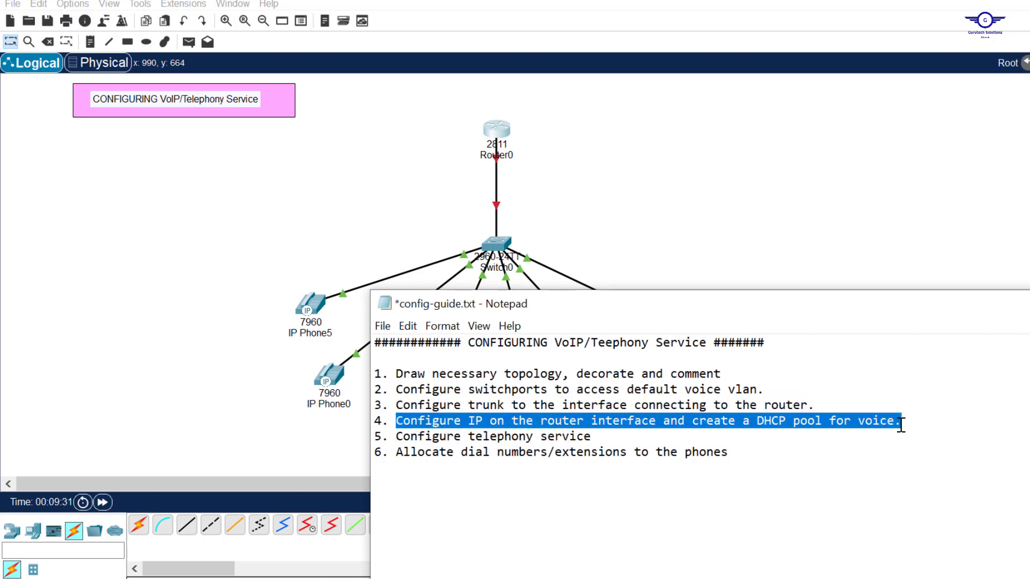
left_click(664, 206)
left_click_drag(254, 319, 735, 448)
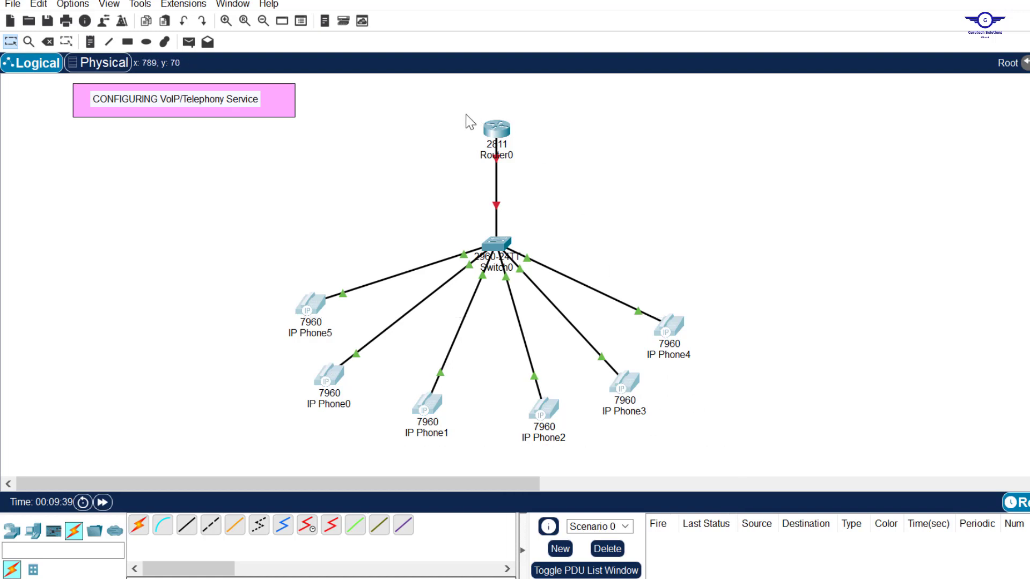
left_click_drag(446, 109, 614, 172)
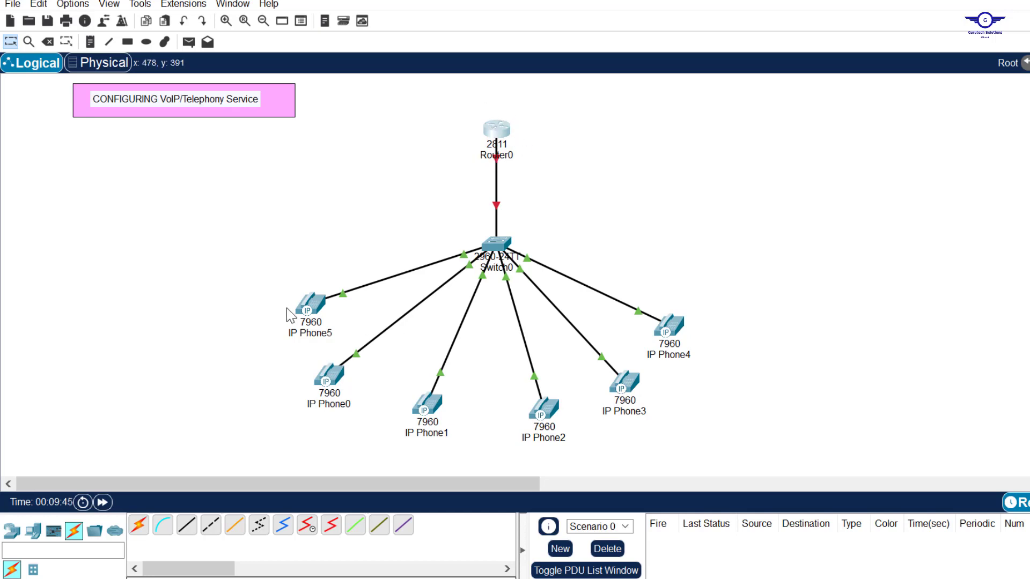
left_click_drag(239, 310, 764, 446)
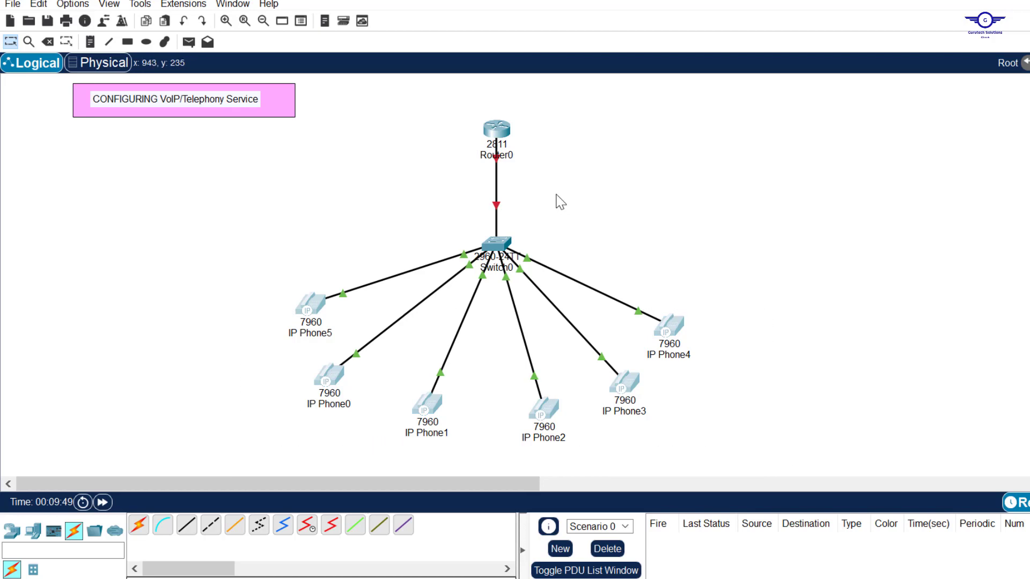
Open Router0's command line interface, decline the initial configuration dialog and bring up the user prompt.
left_click(508, 142)
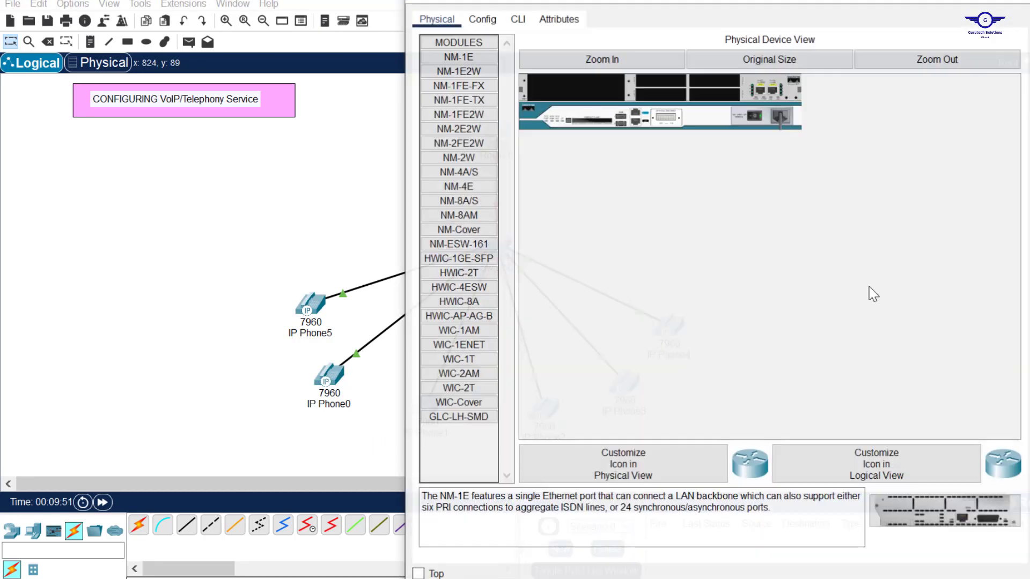
left_click(517, 18)
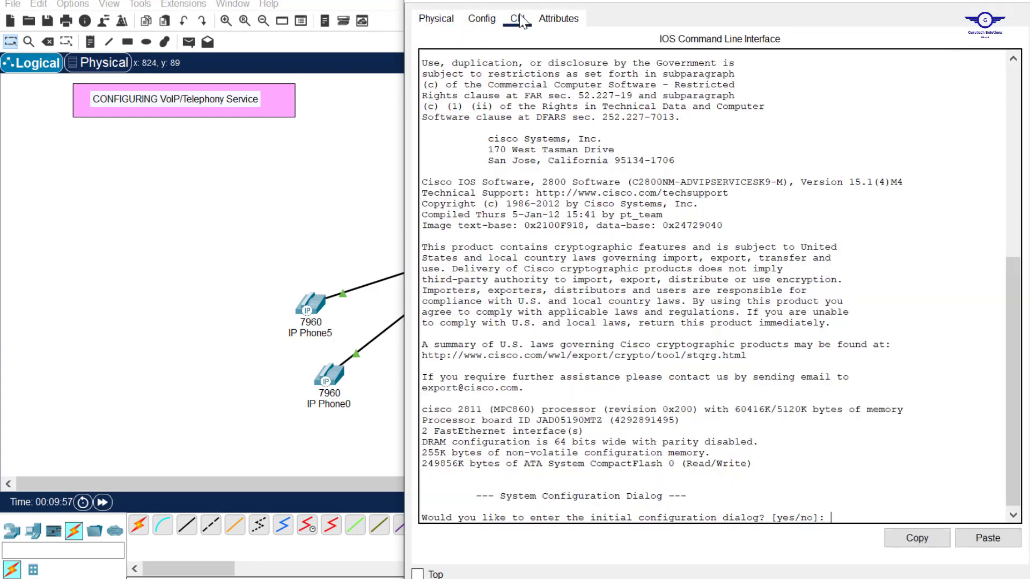
left_click_drag(696, 92, 734, 79)
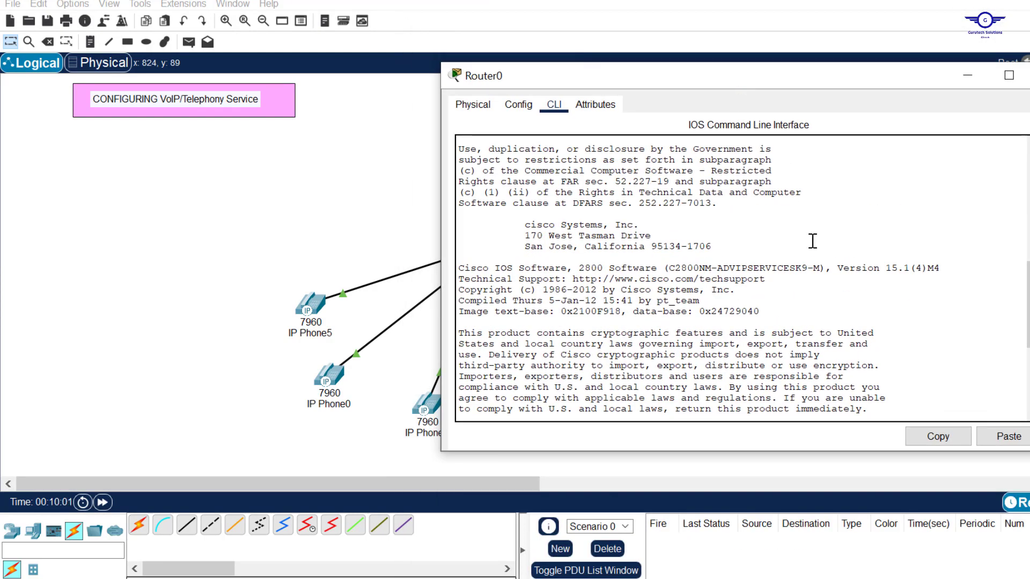
scroll(814, 248, "down", 7)
type("n")
key("Return")
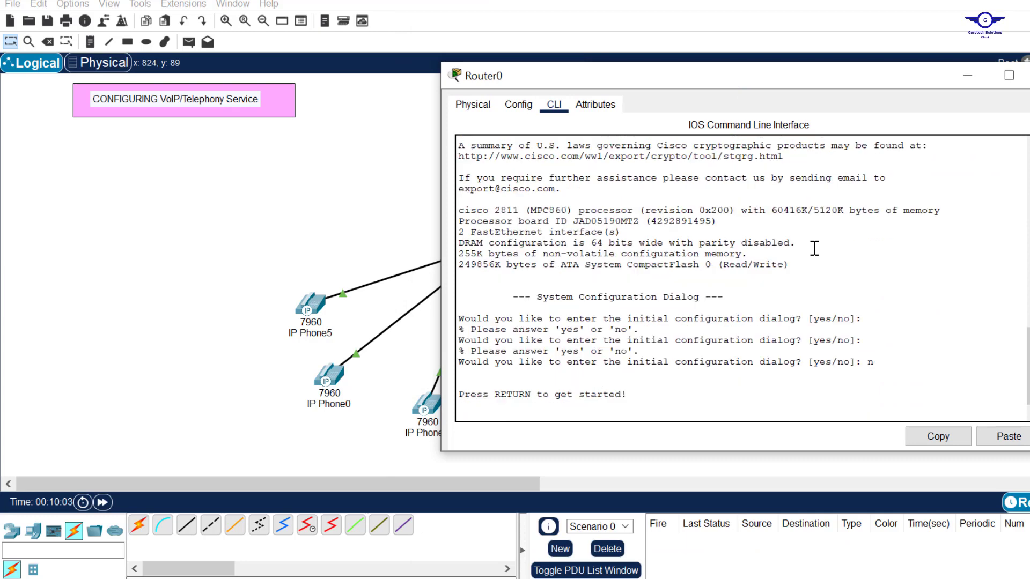
key("Return")
key("Return")
key("Return")
key("Return")
Enter privileged mode and then global configuration mode on Router0.
type("en")
key("Return")
type("c")
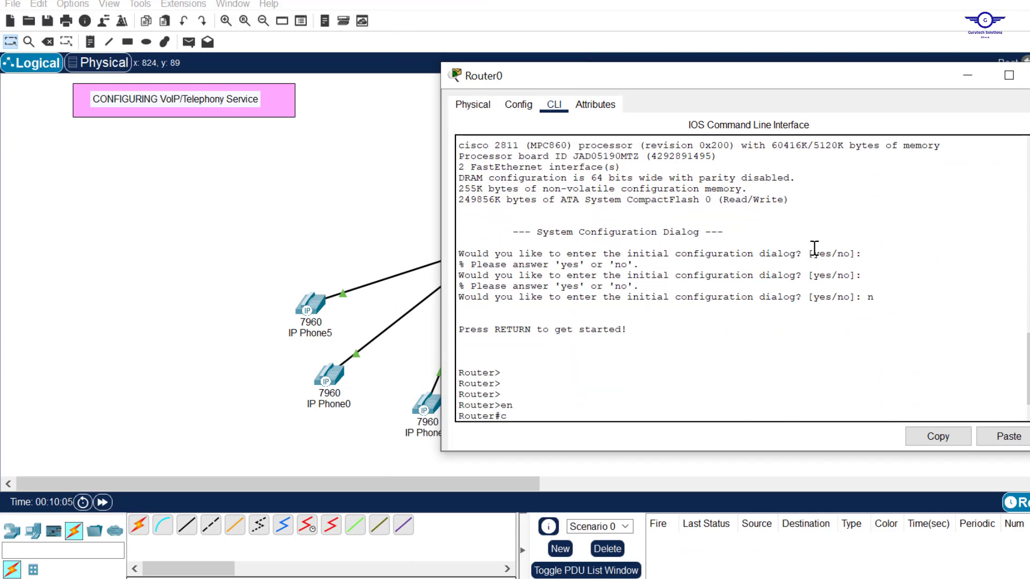
type("onf t")
key("Return")
key("Return")
key("Return")
key("Return")
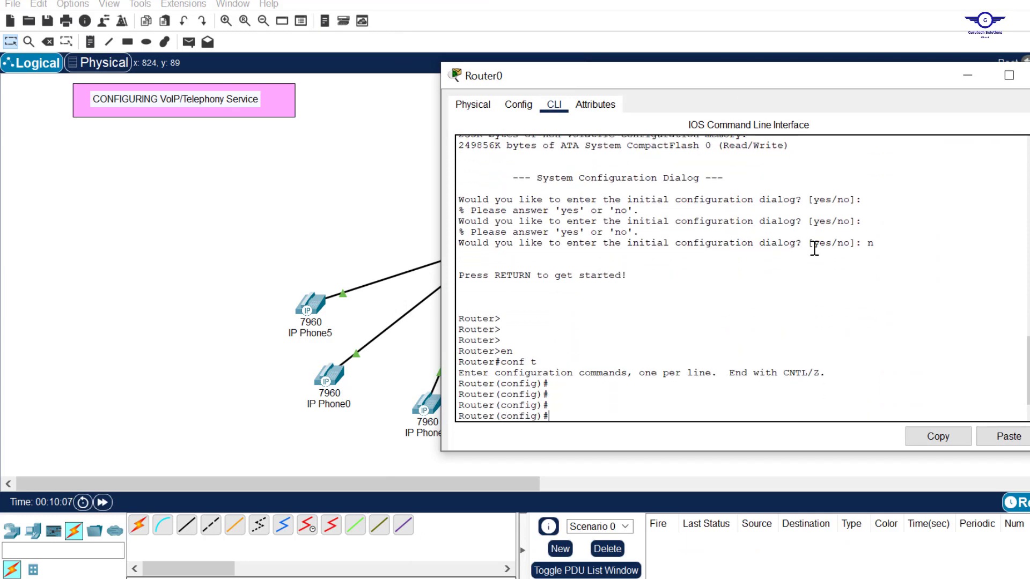
Check which router port links to the switch, and enable interface fa0/0 on Router0 with no shut.
left_click(409, 216)
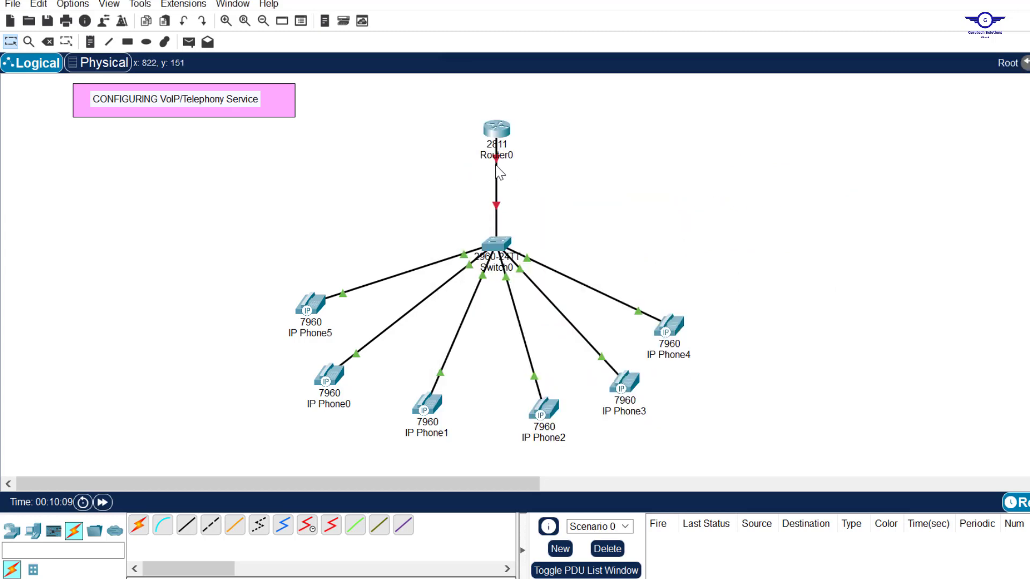
mouse_move(497, 162)
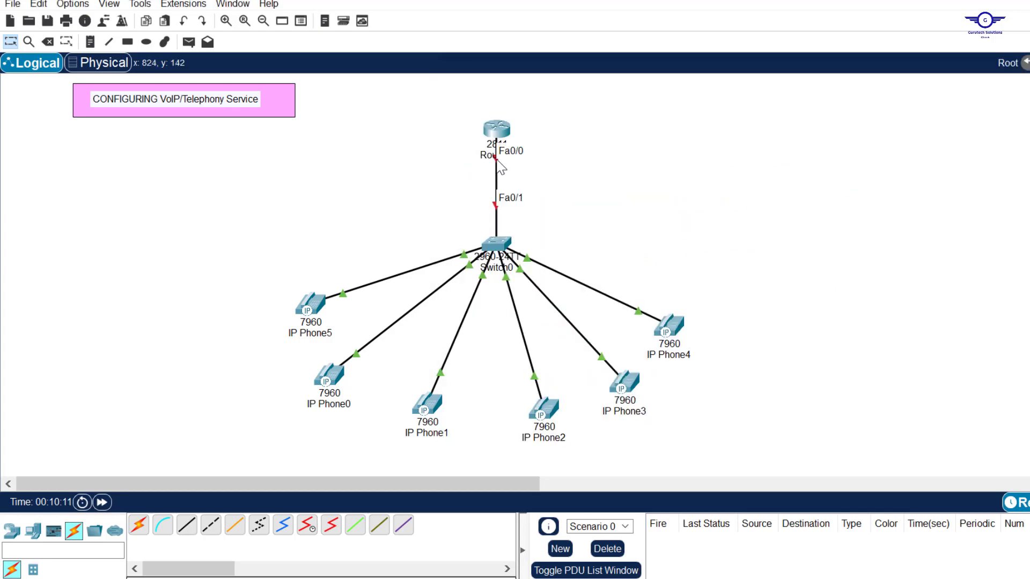
left_click(497, 129)
type("i")
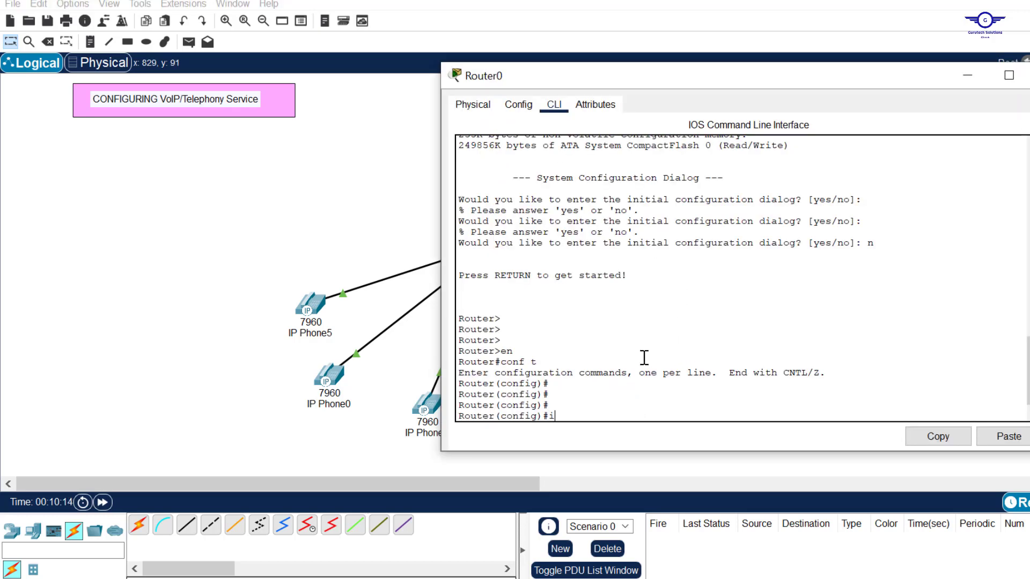
type("nt fa0/0")
key("Return")
key("Return")
type("no s")
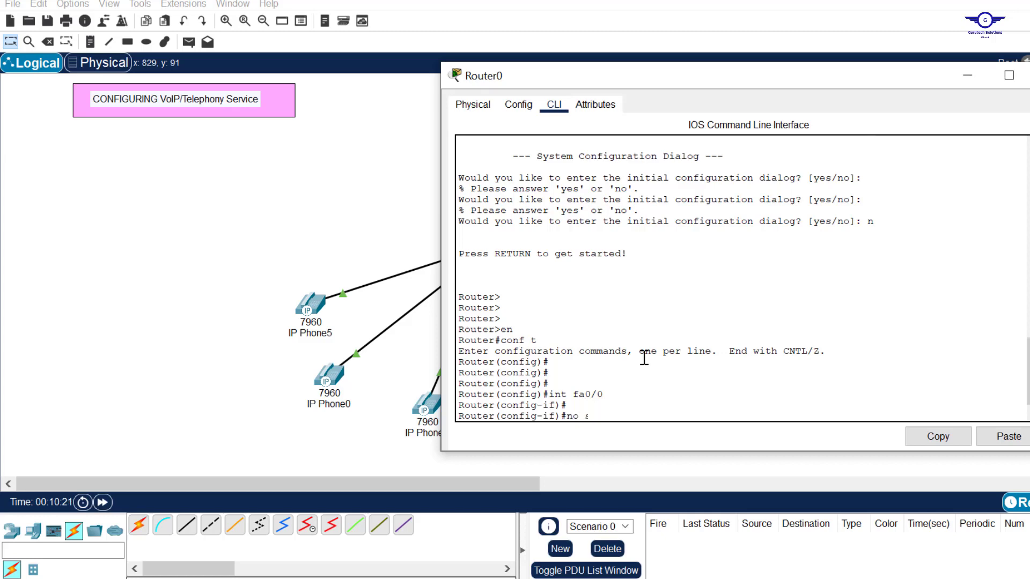
type("hut")
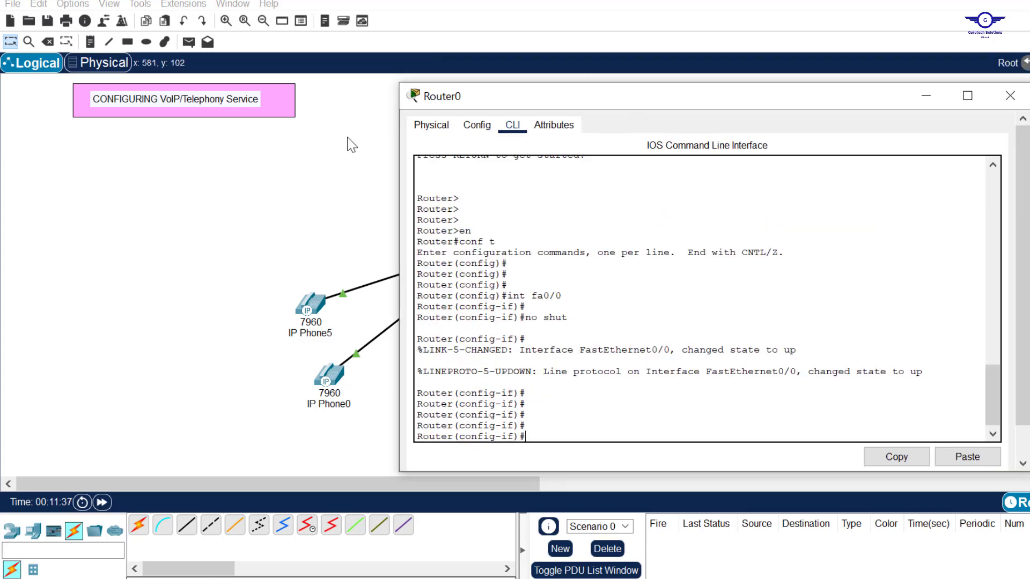
Place a note reading 10.10.10.0/24 beside the link between Router0 and Switch0.
left_click(322, 156)
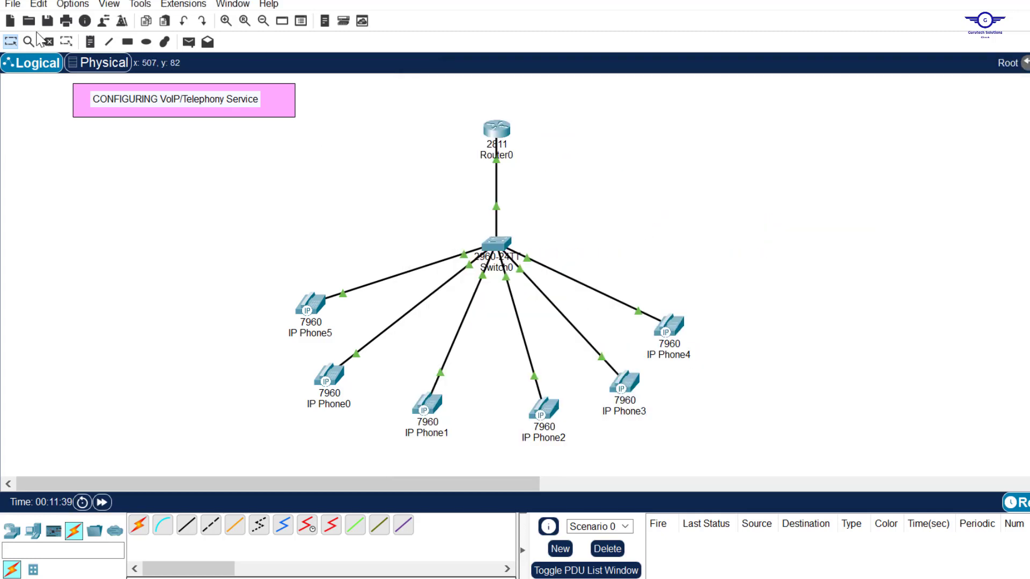
left_click(88, 42)
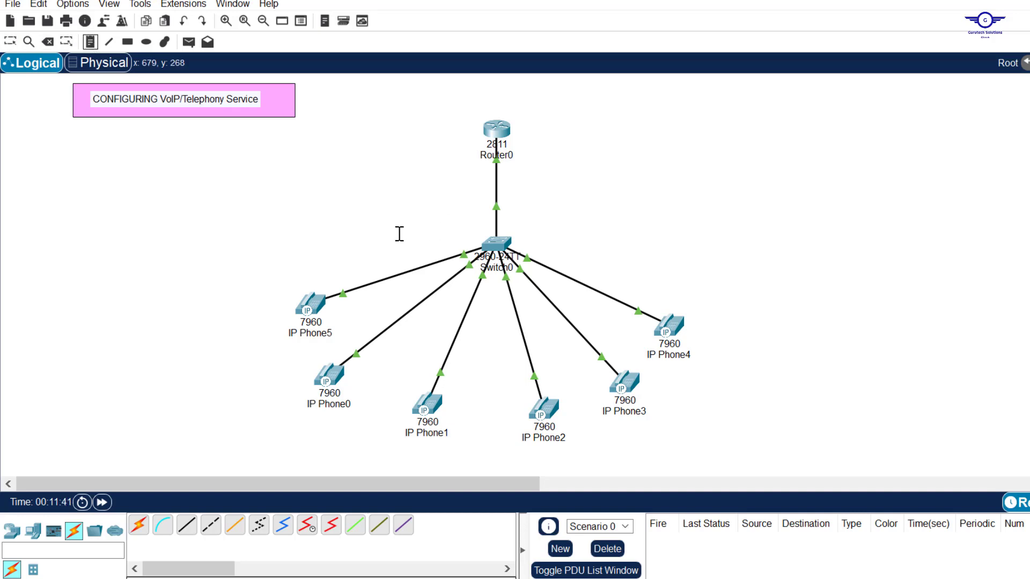
left_click(423, 209)
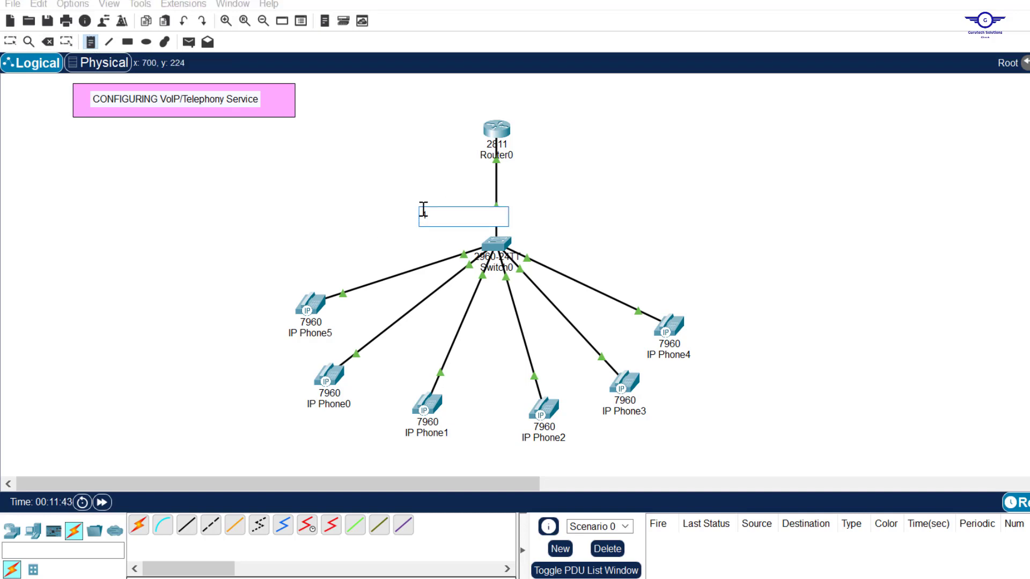
type("10.10.10.0/24")
key("Escape")
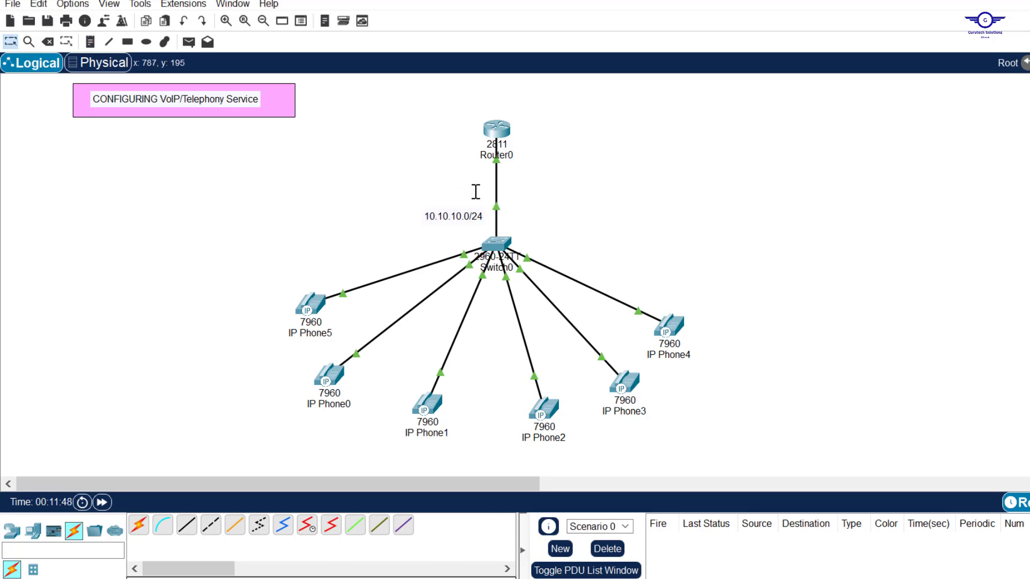
Assign IP address 10.10.10.1 with mask 255.255.0.0 to Router0's fa0/0 interface and return to global configuration mode.
left_click(500, 133)
type("ig-if)#i")
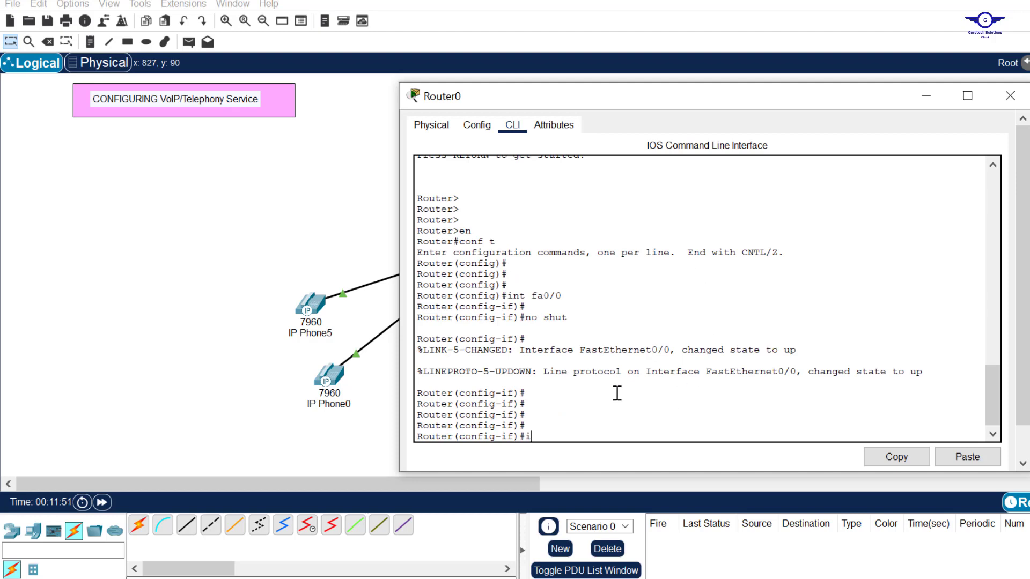
type("p add 10.10.10.1 255.255")
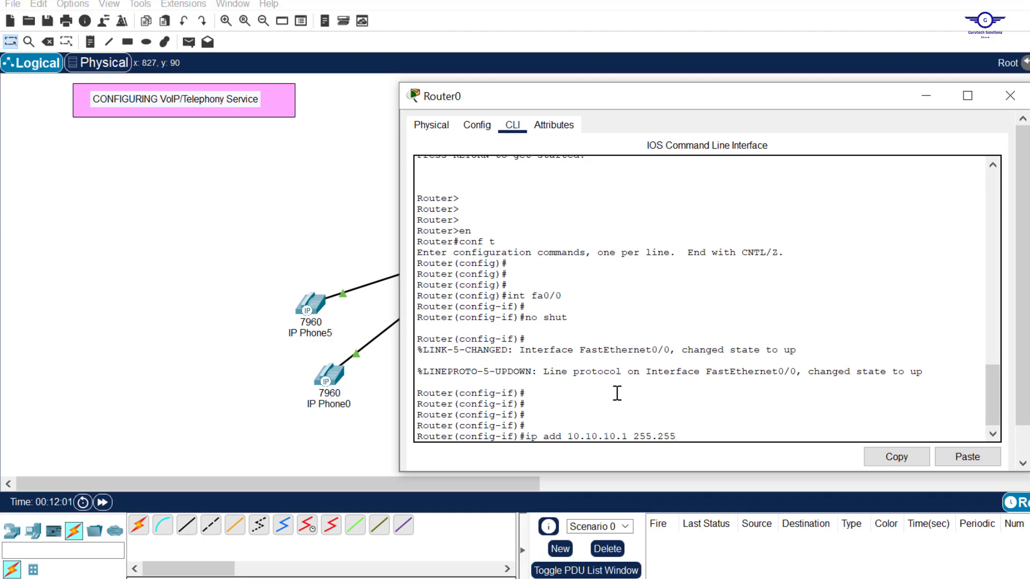
type(".0.0")
key("Return")
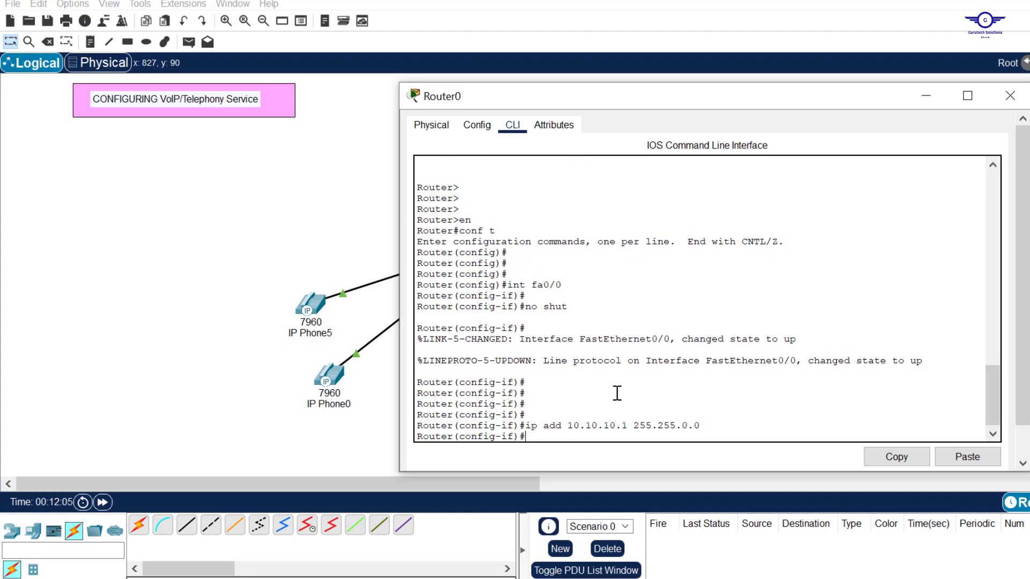
type("ex")
key("Return")
key("Return")
key("Return")
key("Return")
key("Return")
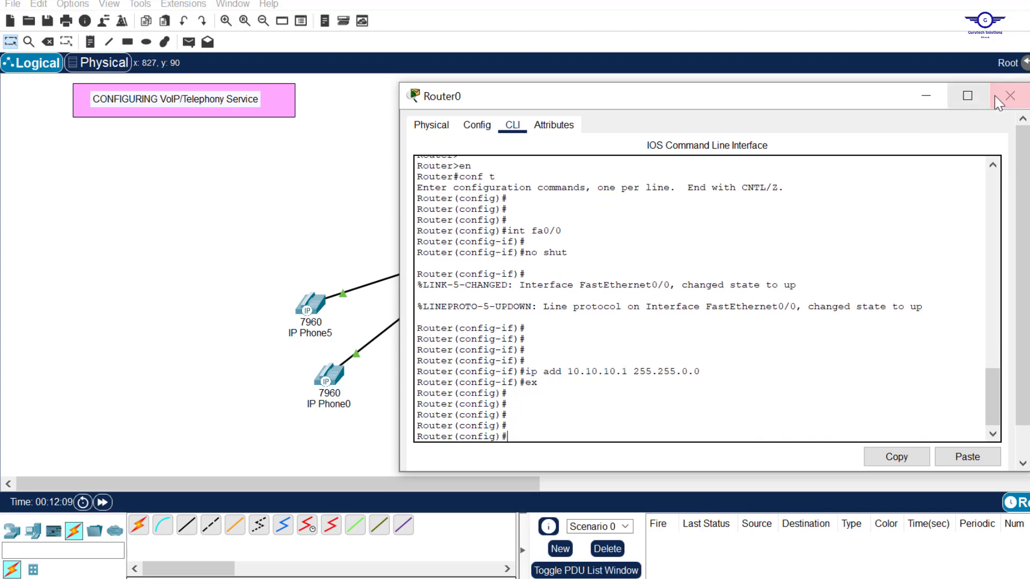
Check step 4 of the config-guide.txt notes and enable the DHCP service on Router0.
key("alt+Tab")
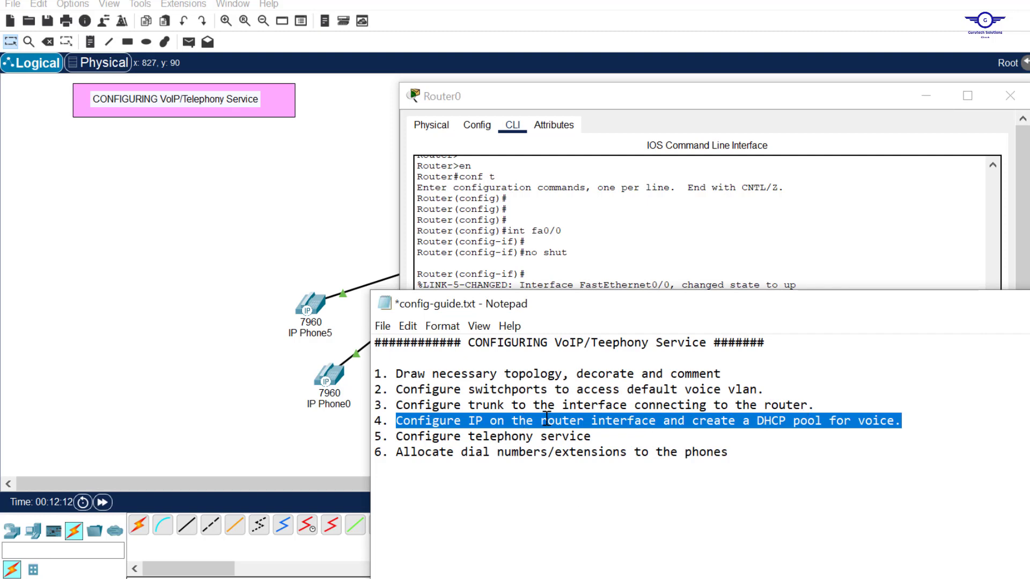
left_click(720, 237)
key("Return")
key("Return")
key("Return")
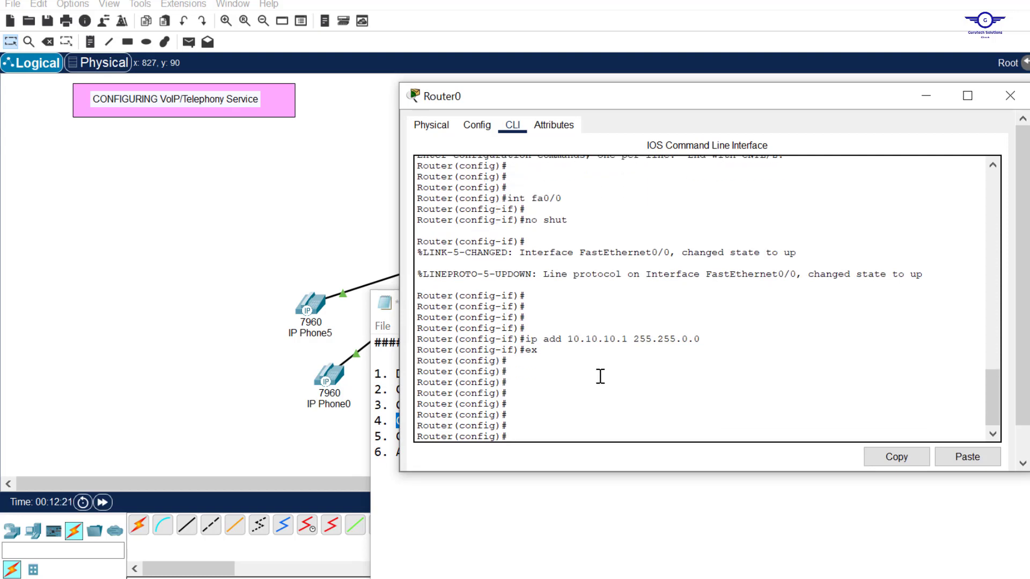
key("BackSpace")
type("serv")
key("Tab")
type("d")
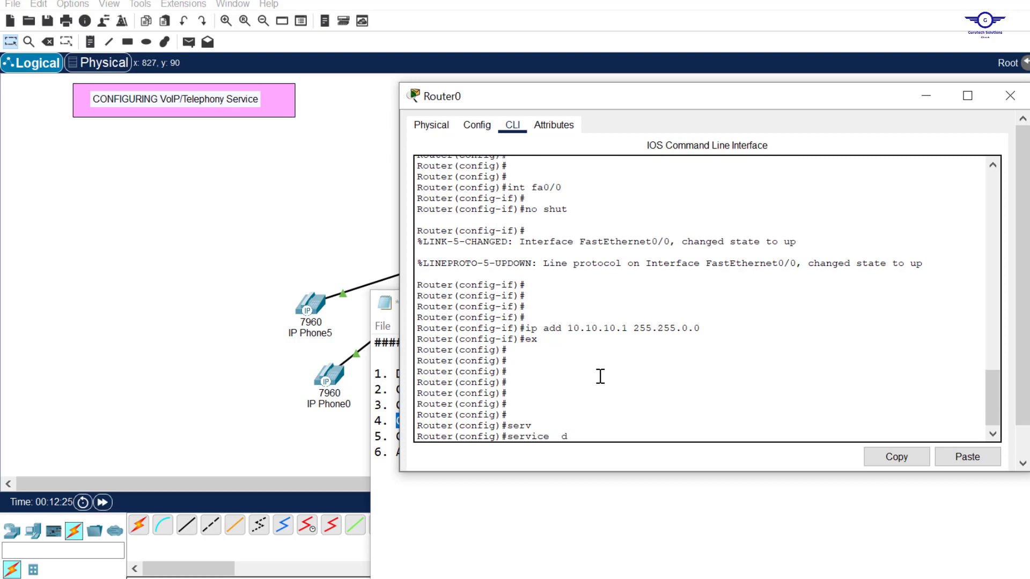
type("h")
key("Tab")
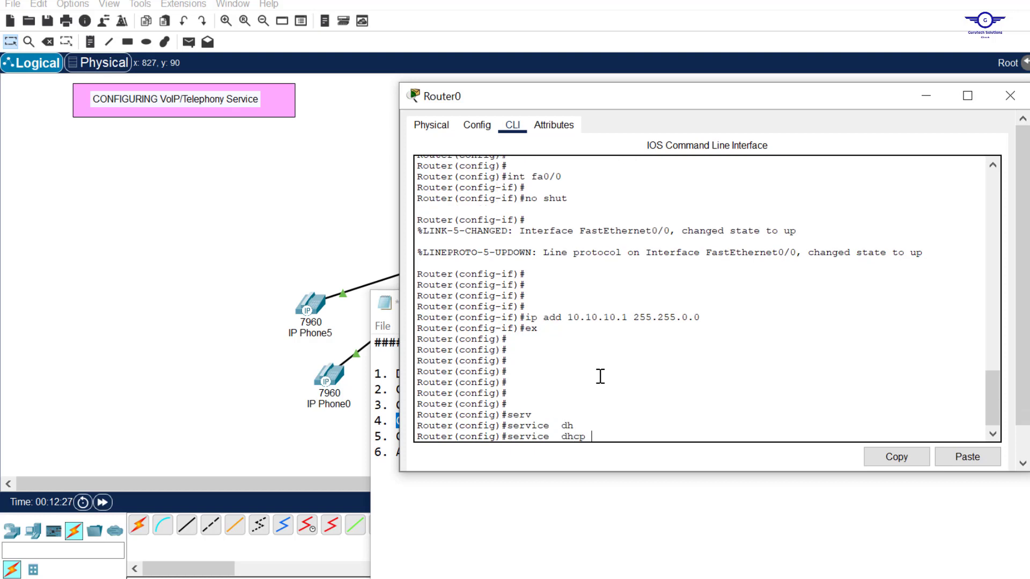
key("Return")
key("Return")
key("Return")
key("Return")
Create a DHCP pool named VOICE on Router0.
type("ip")
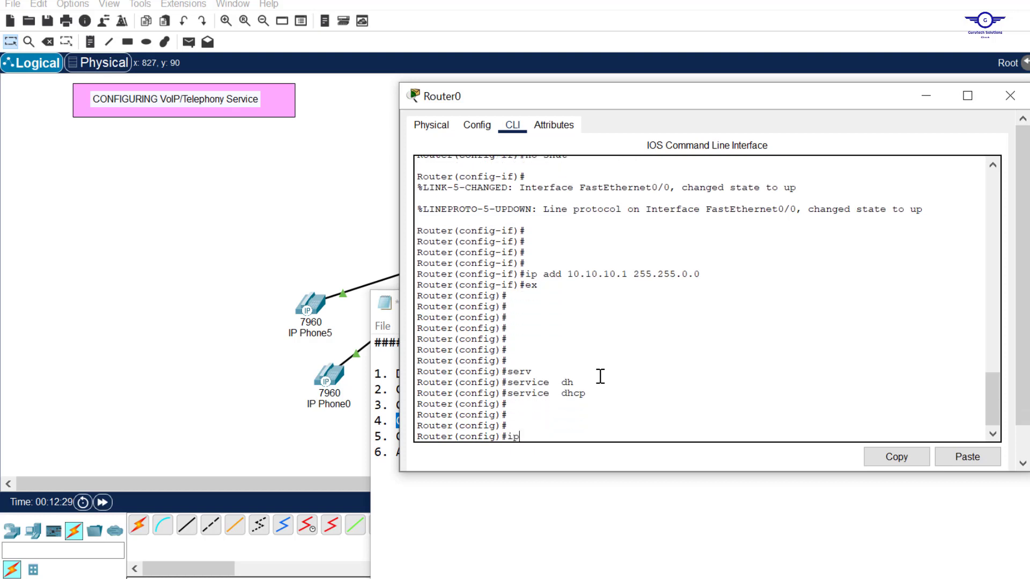
type(" dhc")
key("Tab")
type("p")
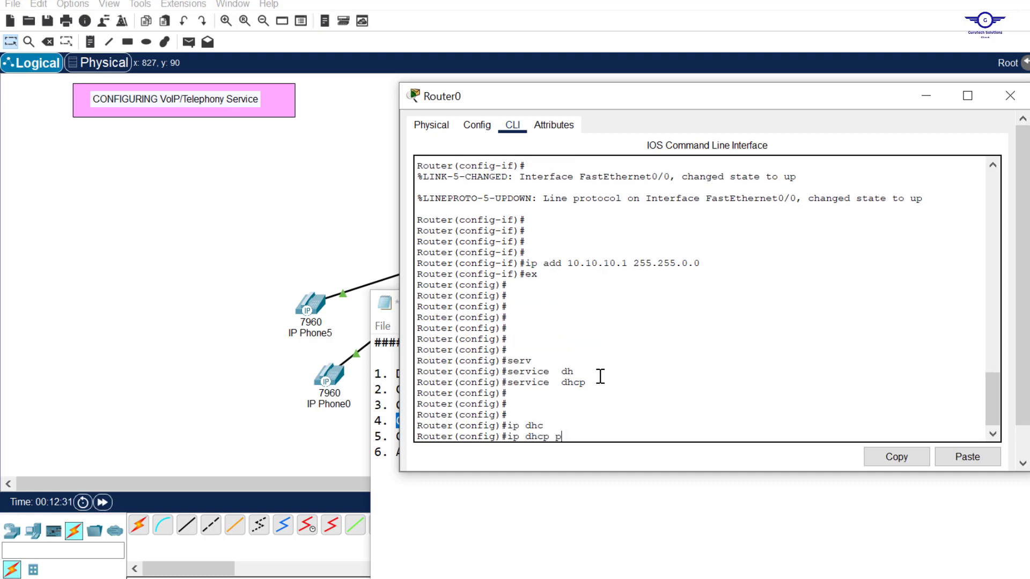
key("Tab")
key("Caps_Lock")
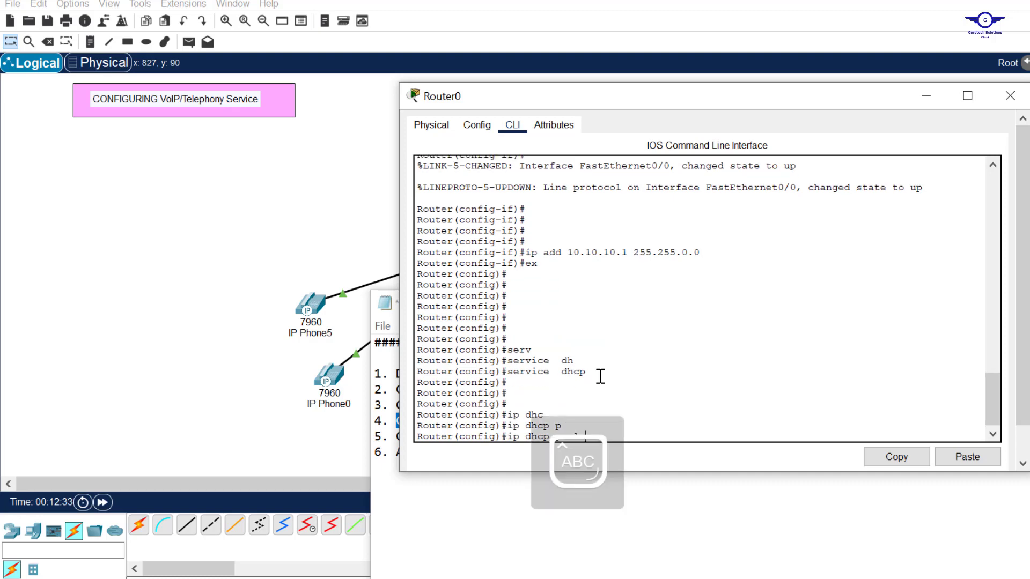
type("VOICE")
key("Caps_Lock")
key("Return")
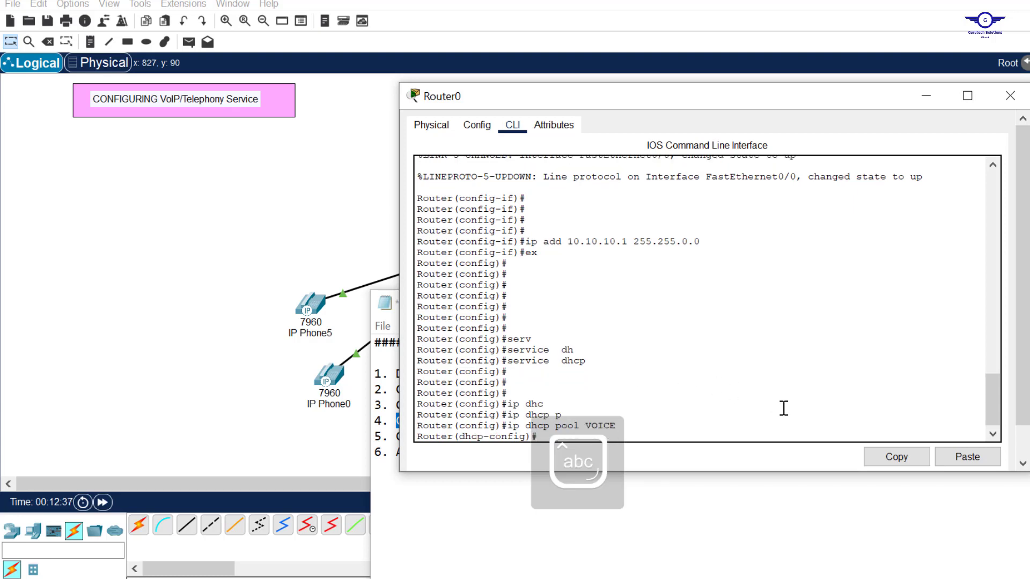
Set the VOICE pool's network to 10.10.10.0 with mask 255.255.255.0 and compare it with the interface's mask.
type("net")
key("Tab")
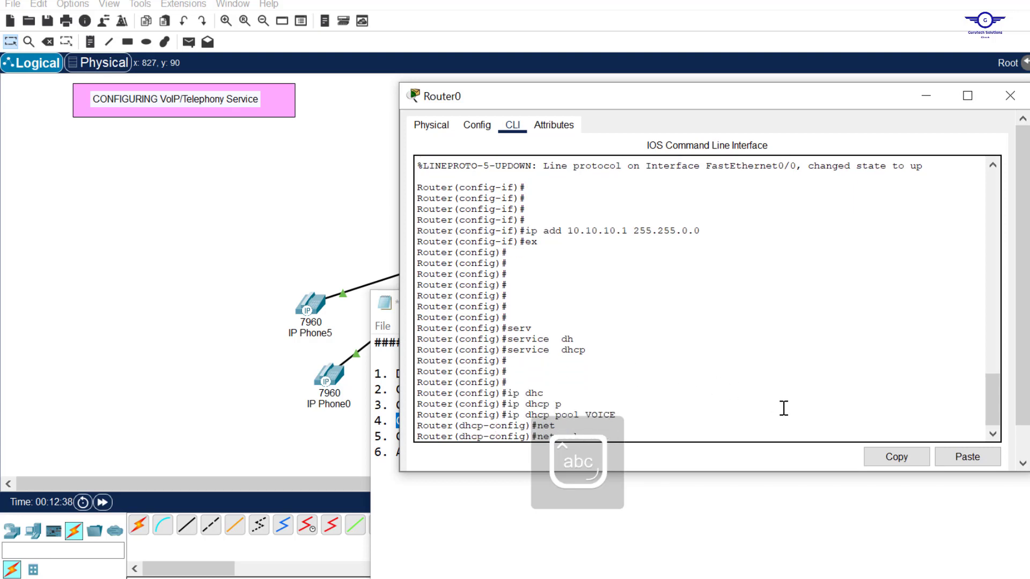
type("10.10")
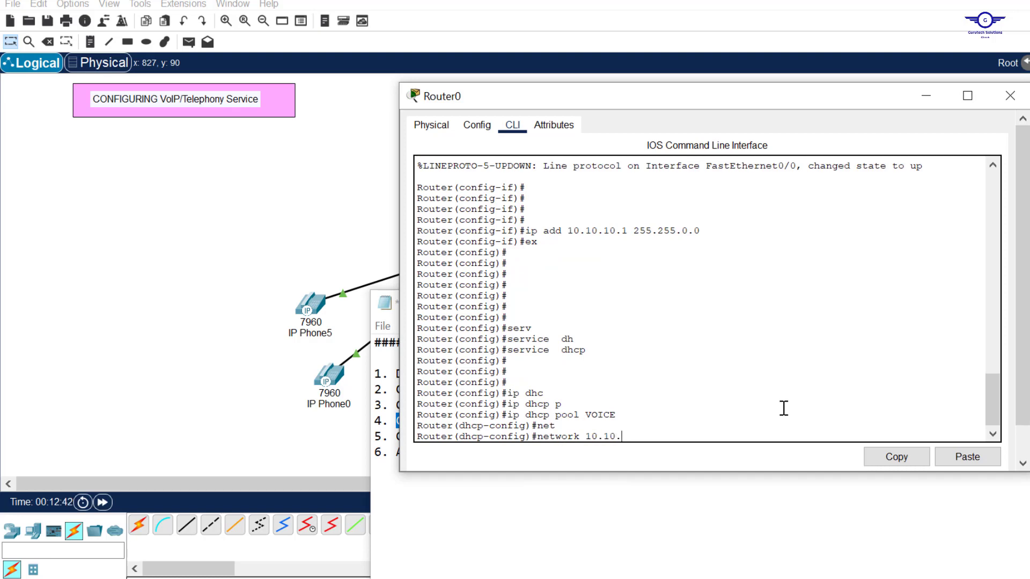
type(".10")
key("BackSpace")
key("BackSpace")
type(".255.255.0")
key("Return")
left_click_drag(703, 220, 670, 220)
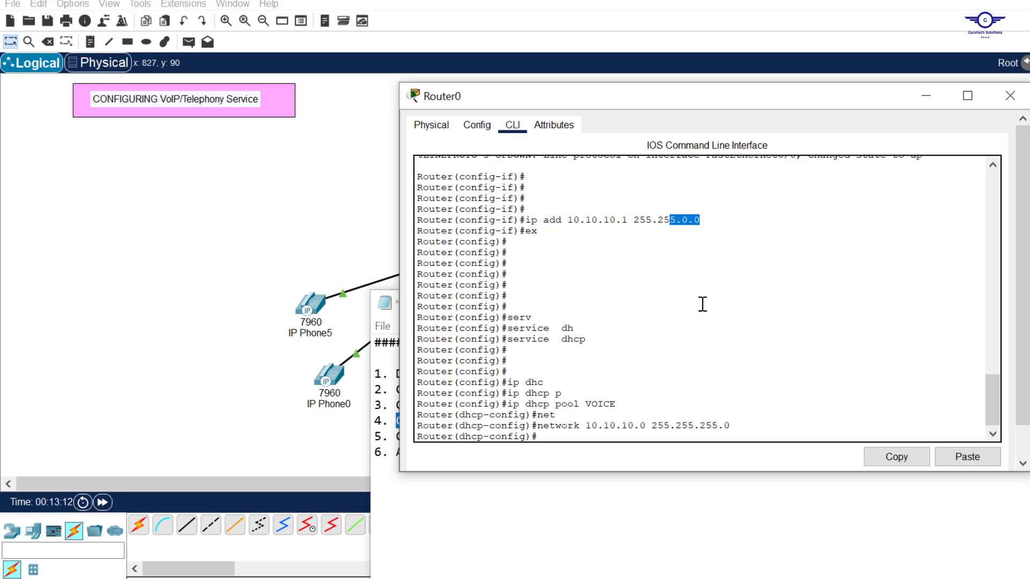
Set the VOICE pool's default router to 10.10.10.1.
left_click(703, 429)
type("def")
key("Tab")
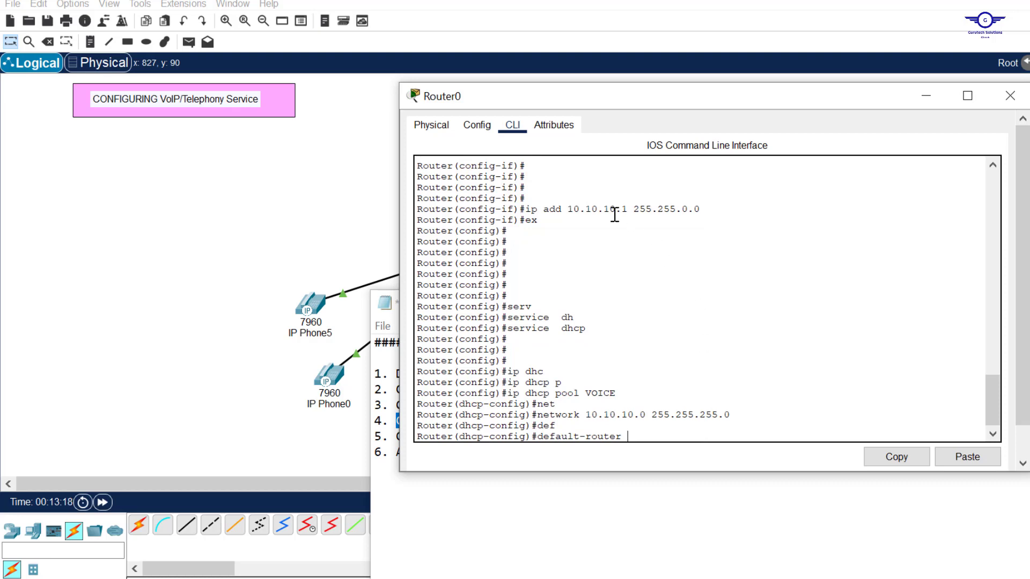
type("10.10.10.1")
key("Return")
key("Return")
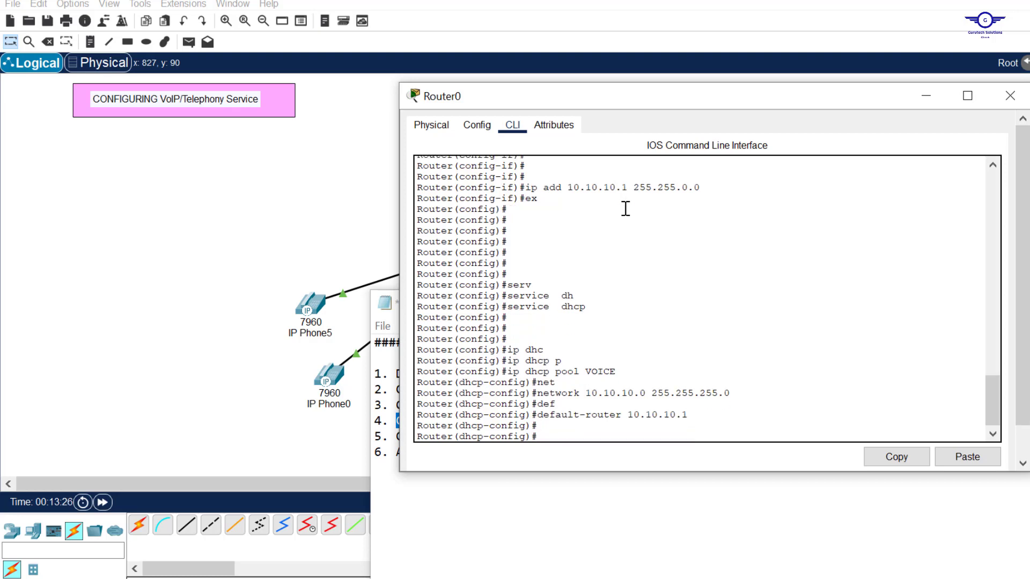
Look up the arguments of DHCP option 150 and set it to IP 10.10.10.1 for the VOICE pool.
type("opt")
key("Tab")
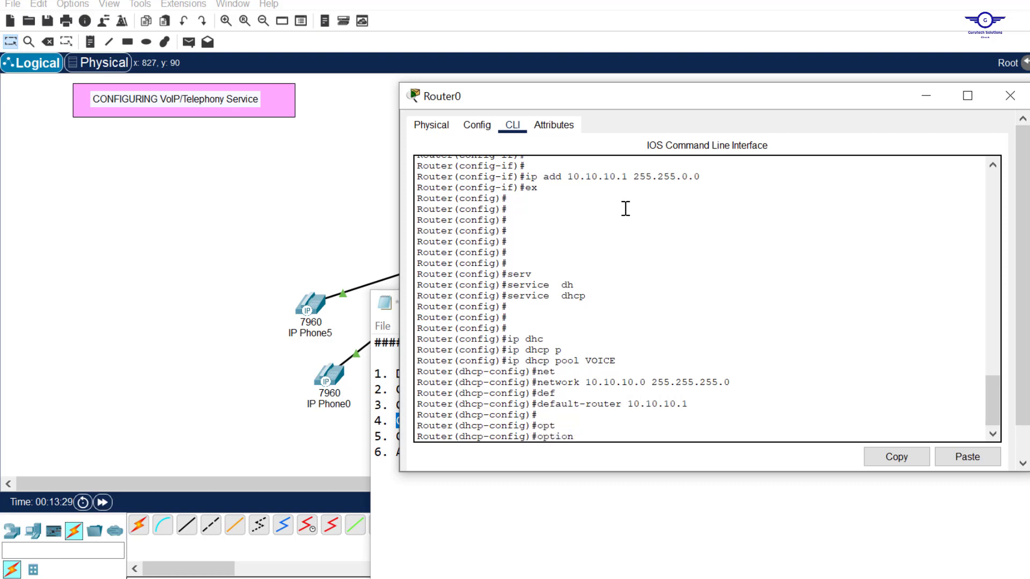
type("150")
type("?")
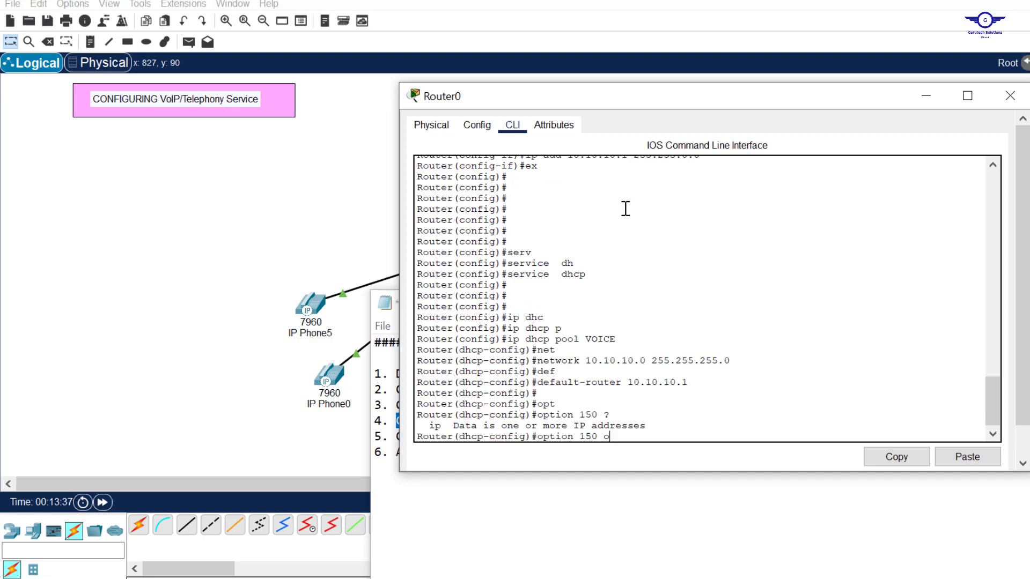
key("BackSpace")
left_click_drag(692, 382, 630, 382)
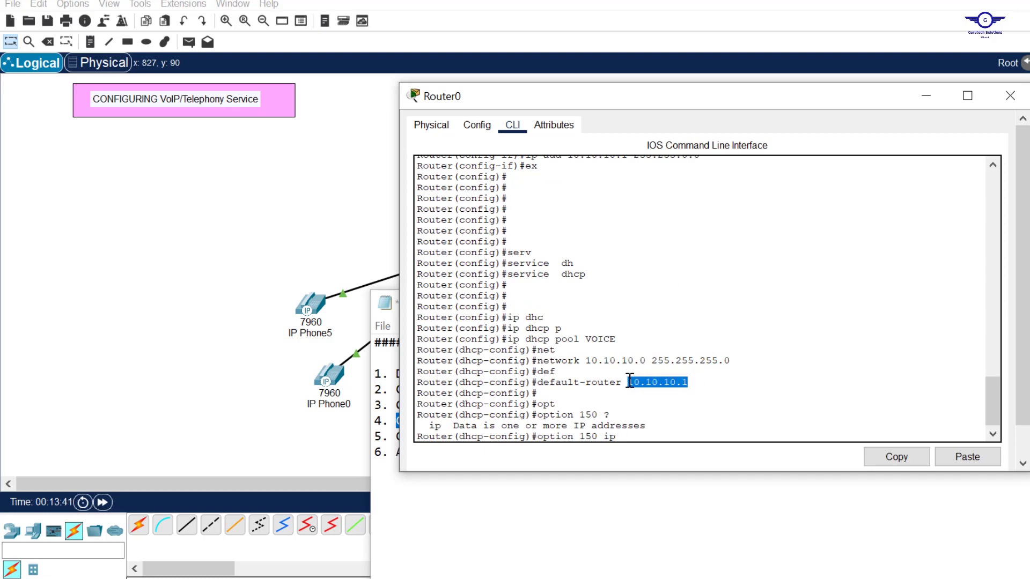
type("ip 10.10")
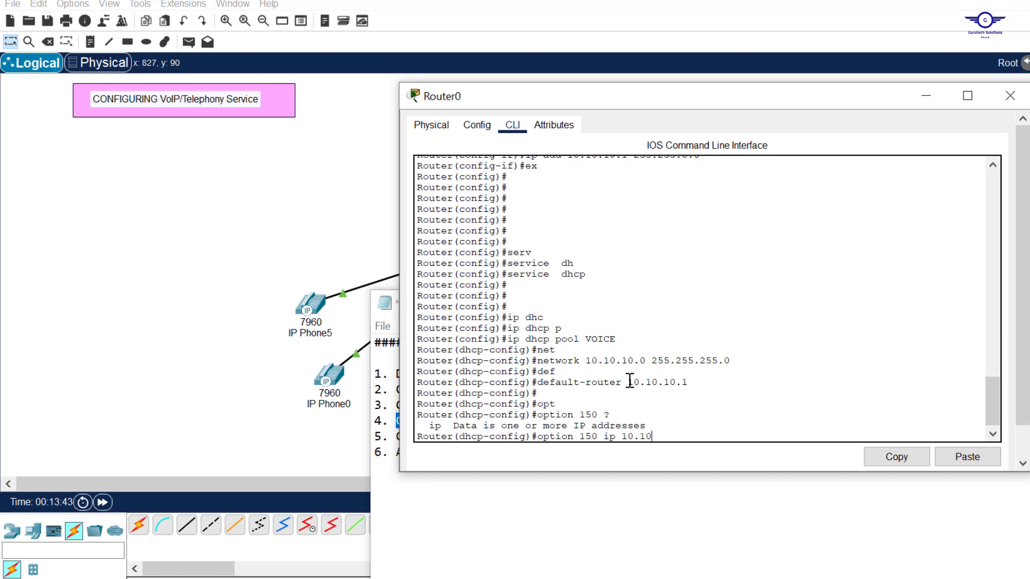
type(".10.1")
key("Return")
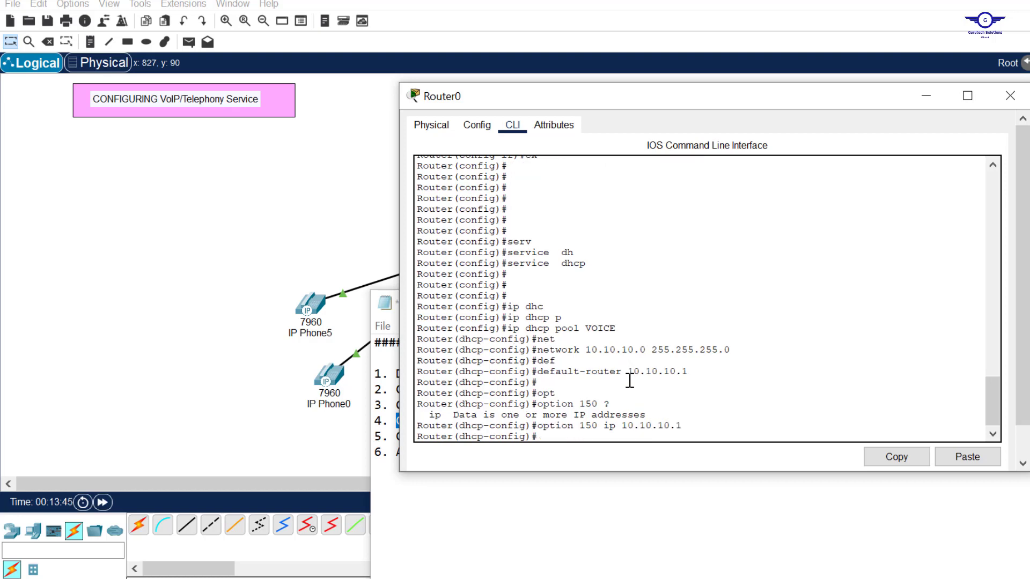
Leave DHCP pool configuration and save Router0's running configuration with do wr.
key("BackSpace")
type("ex")
key("Return")
key("Return")
key("Return")
key("Return")
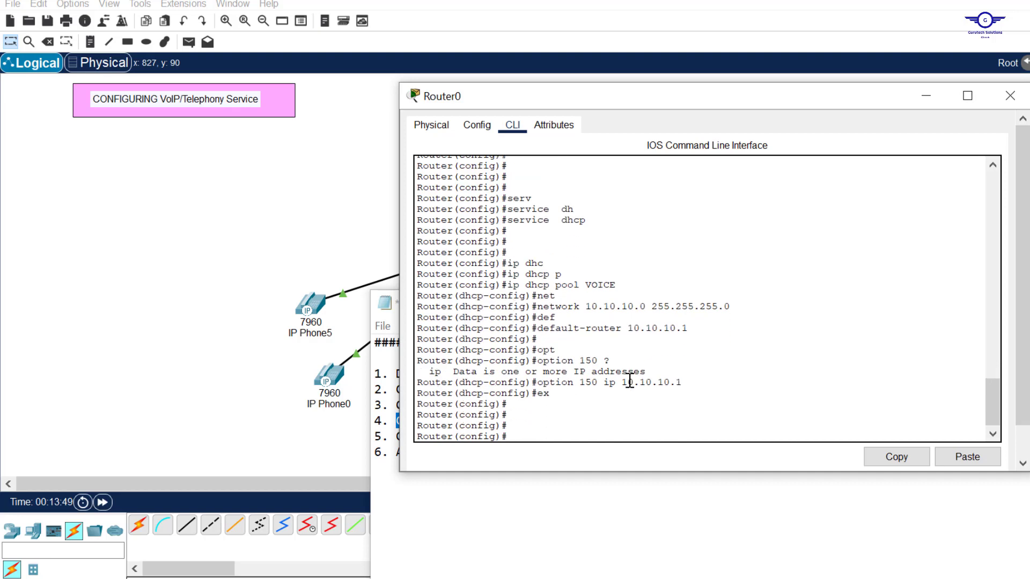
type("do wr")
key("Return")
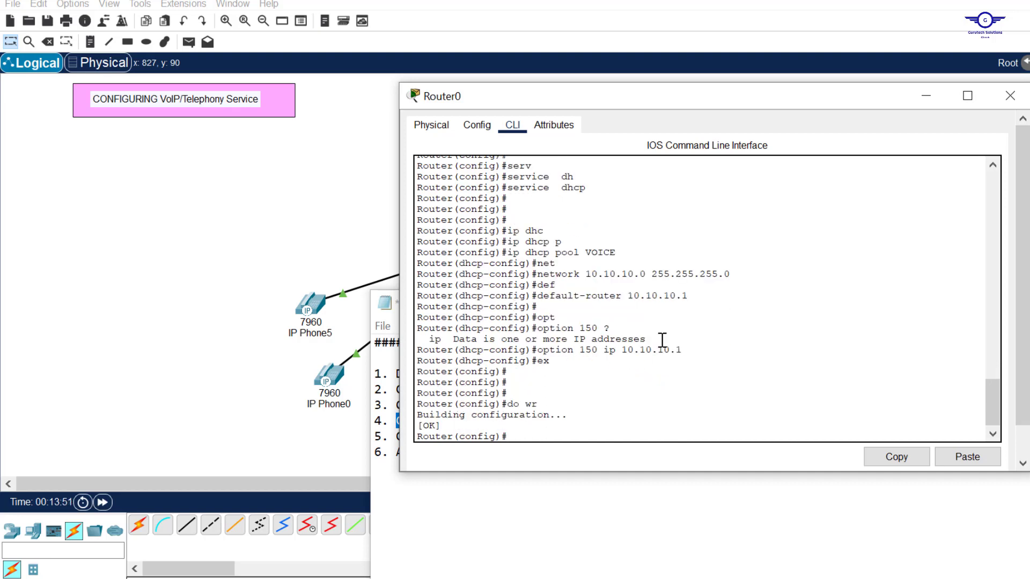
Copy the earlier ip add 10.10.10.1 255.255.0.0 command from Router0's CLI history and return to the prompt.
scroll(685, 310, "up", 8)
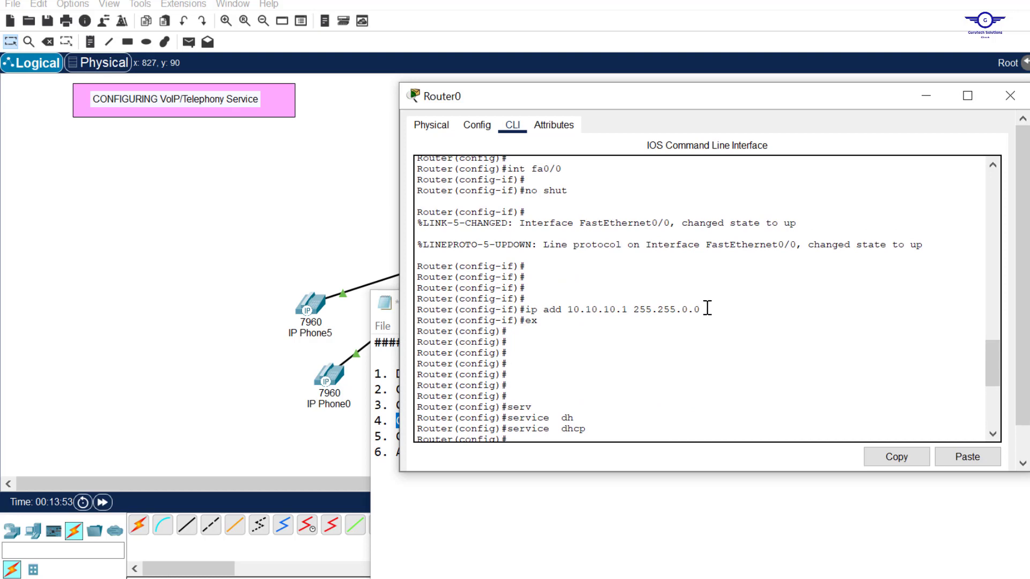
left_click_drag(703, 310, 523, 310)
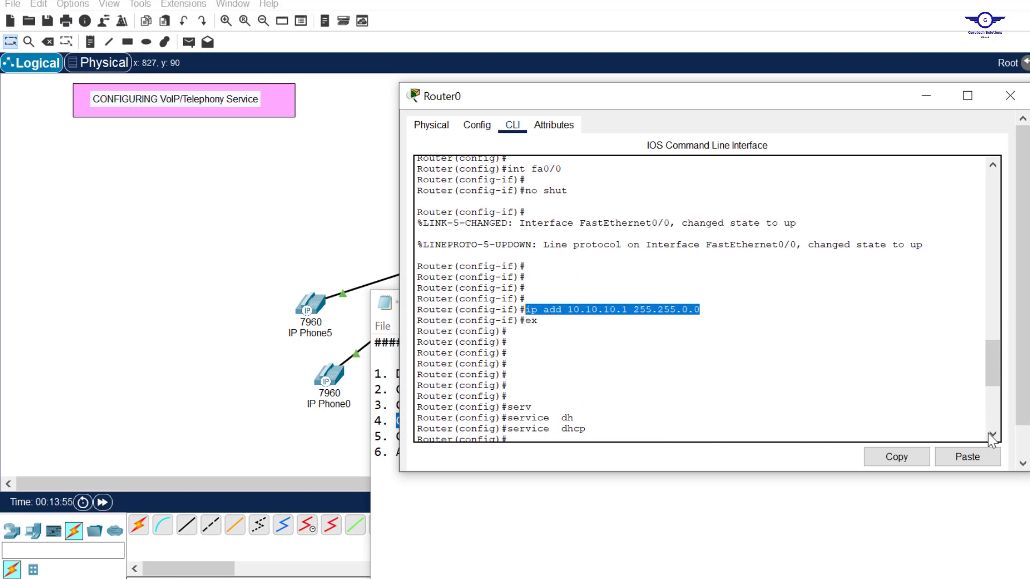
left_click(899, 466)
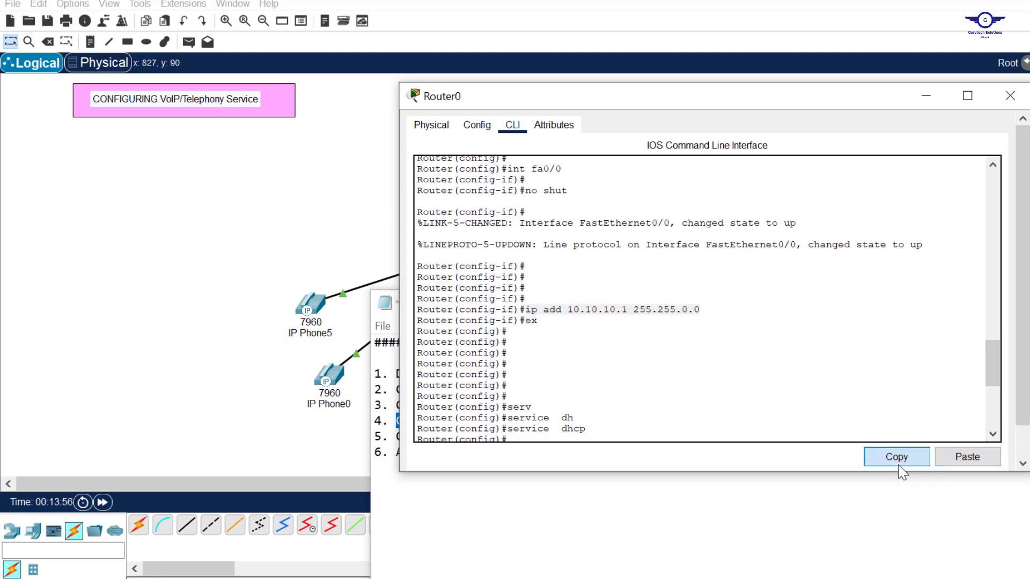
left_click(677, 419)
key("Return")
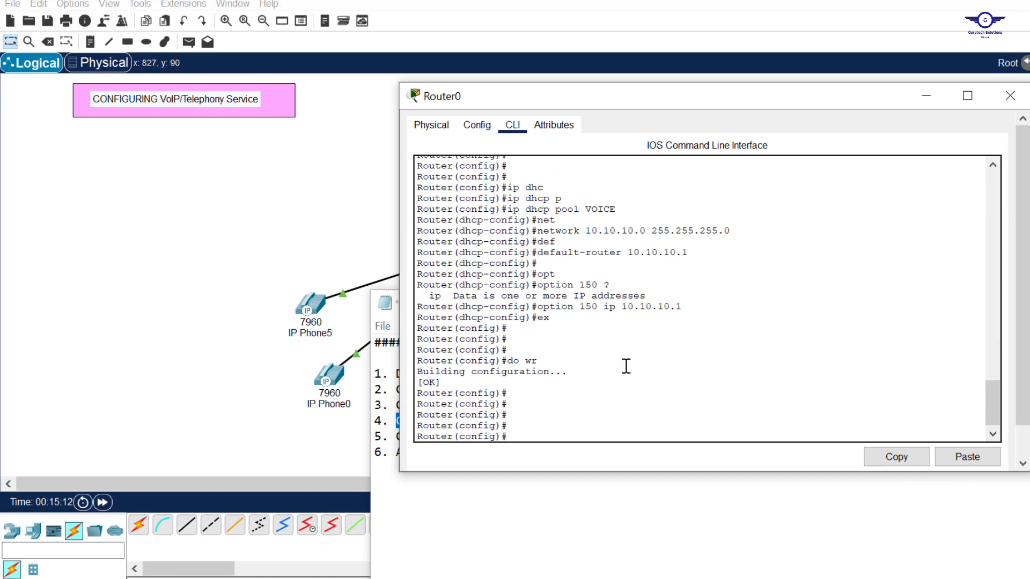
Reassign interface fa0/0 the address 10.10.10.1 with mask 255.255.255.0, reusing the copied command with its mask corrected.
type("int fa0/0")
key("Return")
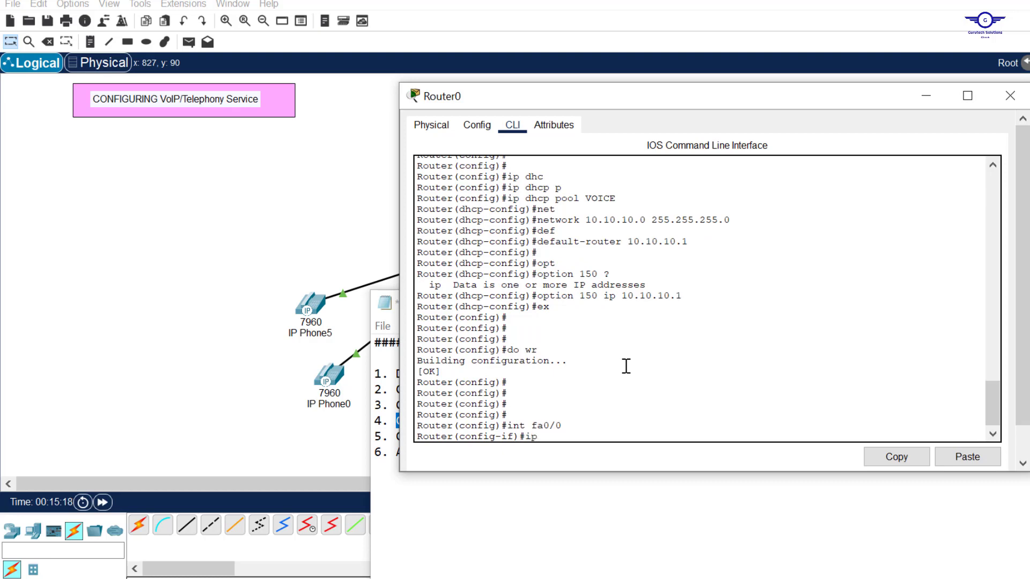
type("ip")
left_click(969, 459)
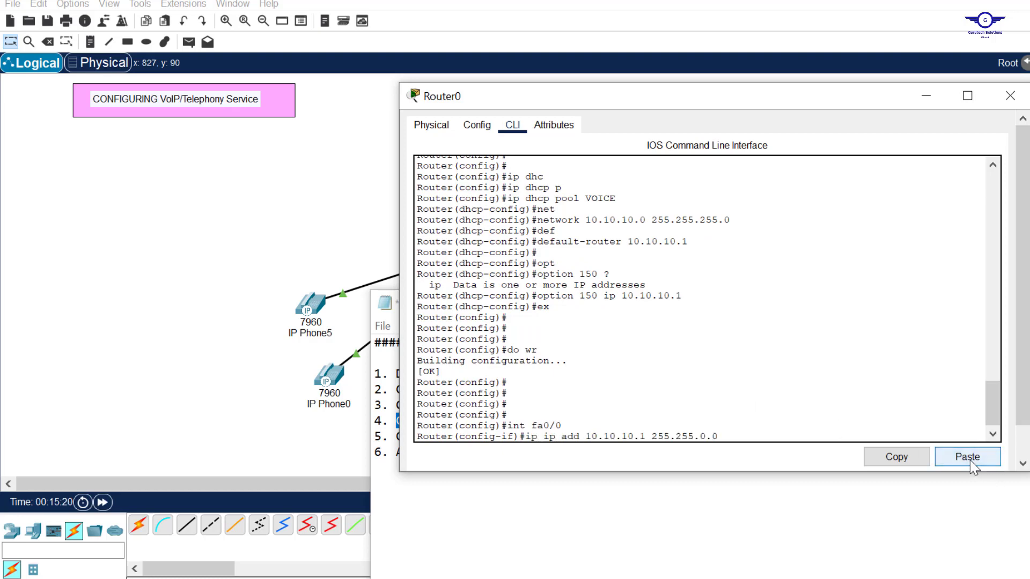
key("BackSpace")
type("255")
key("Left")
key("Left")
key("Left")
key("Left")
key("Left")
key("Left")
key("Left")
key("Left")
key("Left")
key("Left")
key("Left")
key("Left")
key("Left")
key("Left")
key("Left")
key("Left")
key("Left")
key("Left")
key("Left")
key("Left")
key("BackSpace")
key("BackSpace")
key("BackSpace")
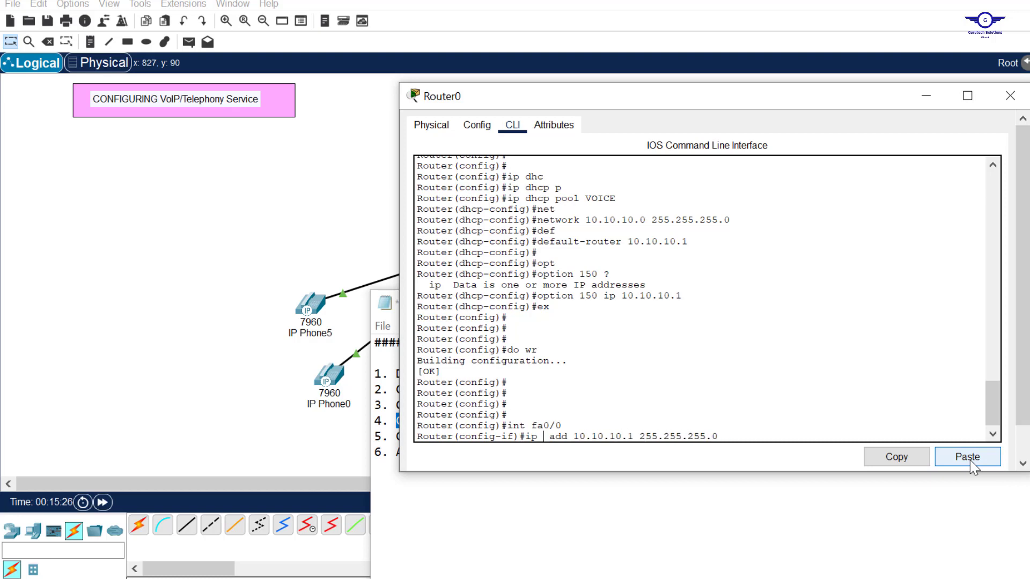
key("Return")
Leave interface configuration and save Router0's running configuration with do wr.
type("er(config-if)#e")
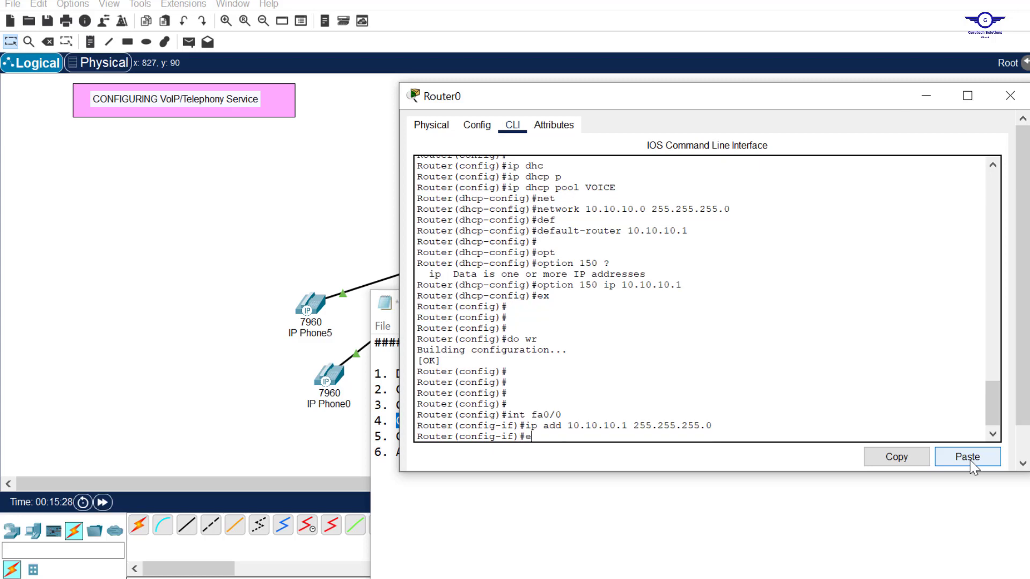
type("x")
key("Return")
key("Return")
key("Return")
key("Return")
type("do w")
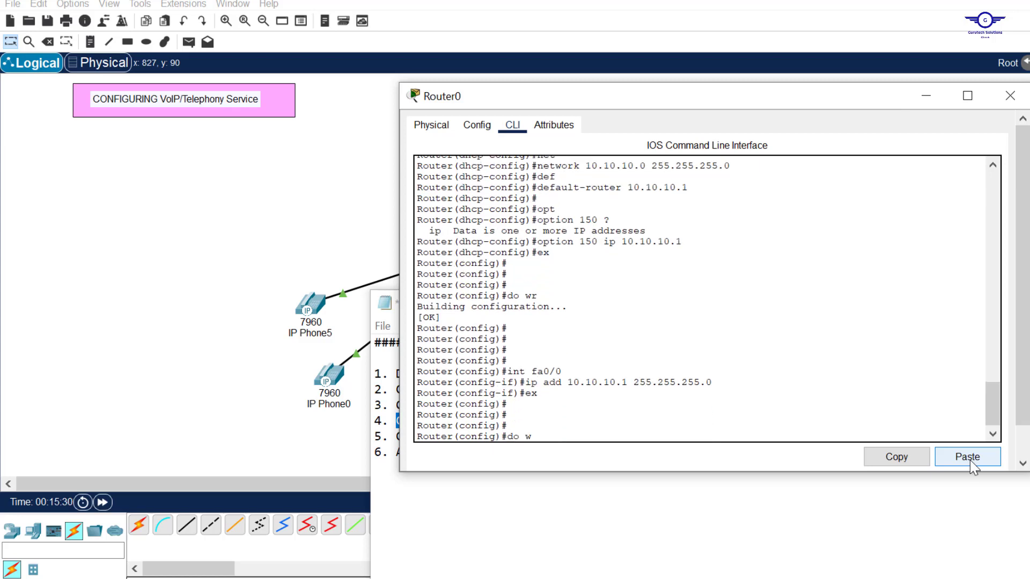
type("r")
key("Return")
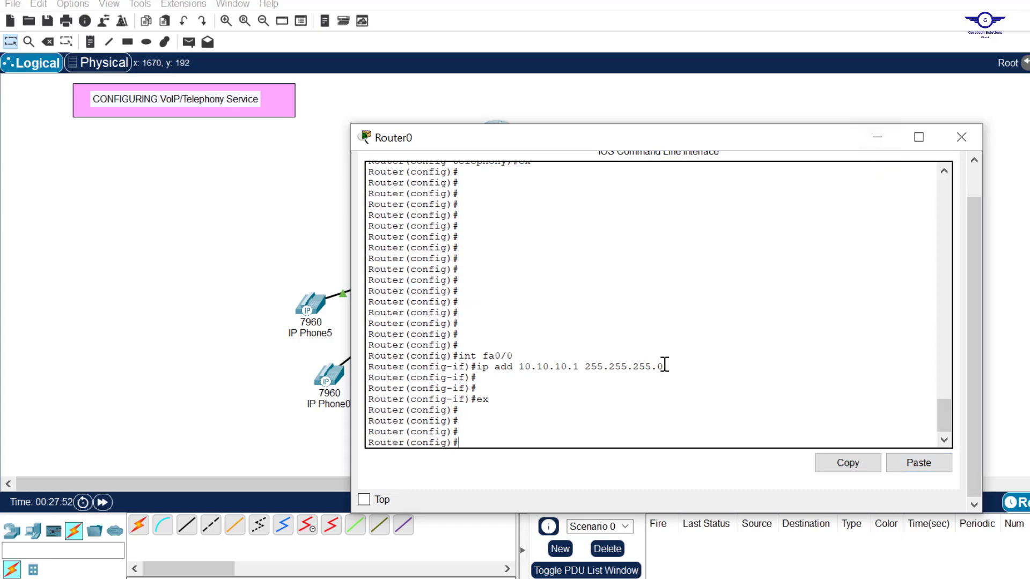
Check the mask in fa0/0's address command and consult the configuration guide's telephony service step.
left_click_drag(664, 365, 580, 367)
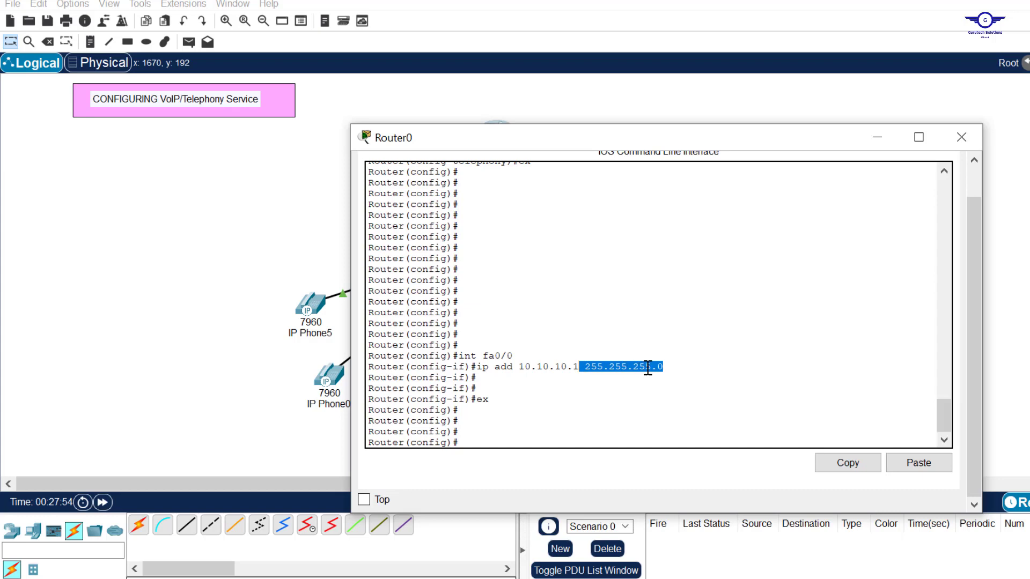
left_click(647, 368)
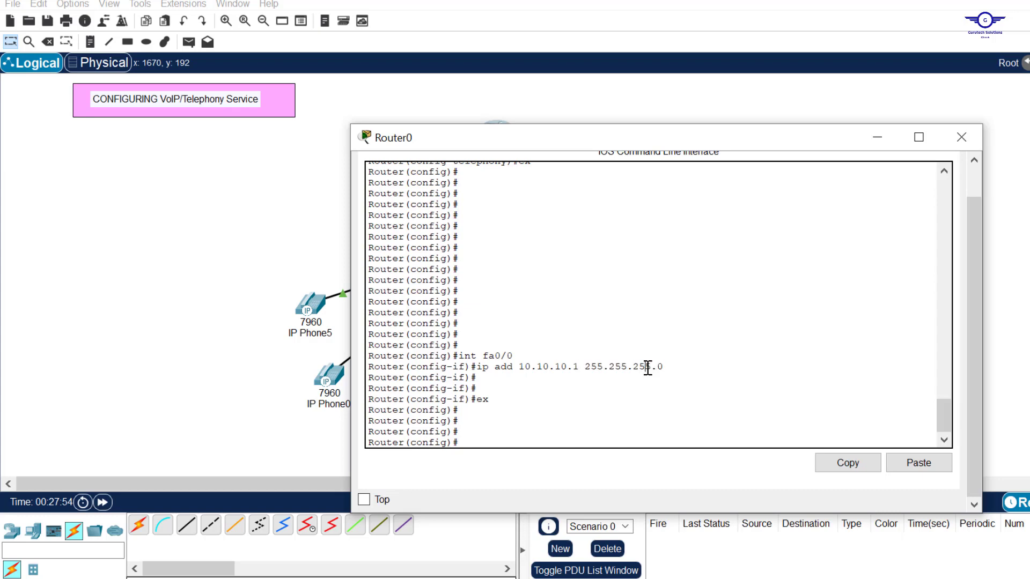
left_click(878, 140)
key("alt+Tab")
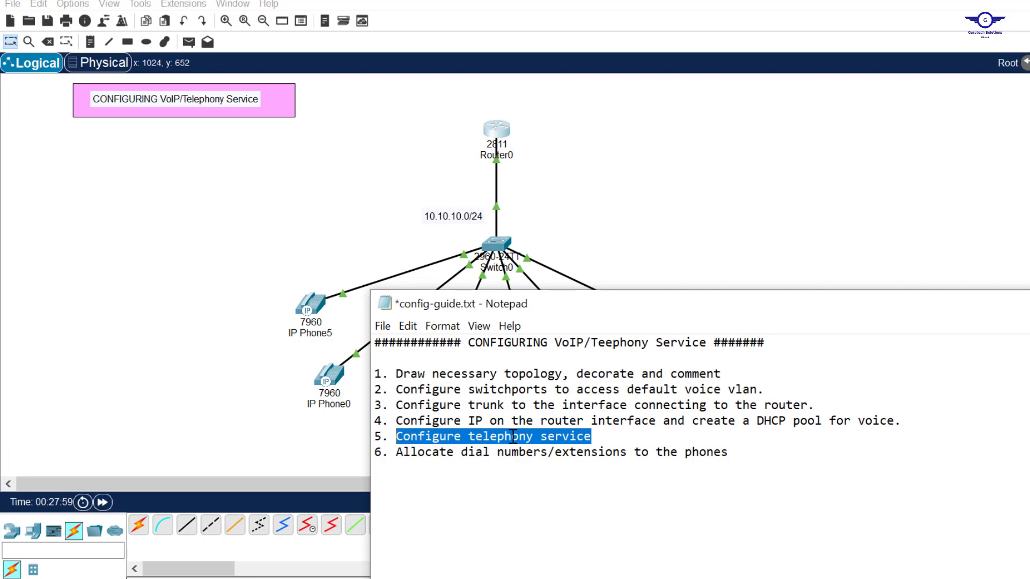
Reopen Router0's CLI and enter telephony-service configuration mode.
left_click(497, 130)
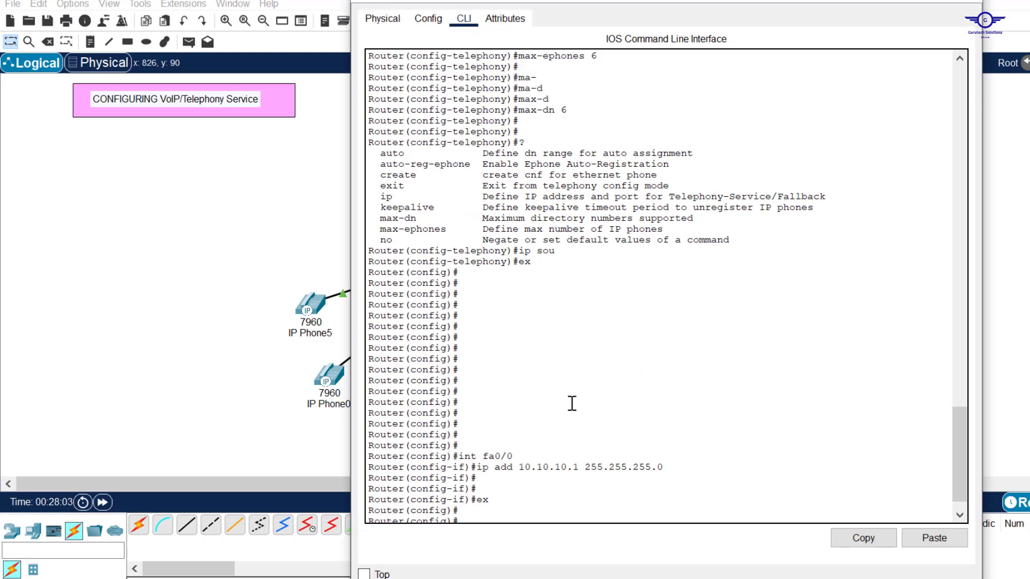
left_click_drag(616, 1, 615, 253)
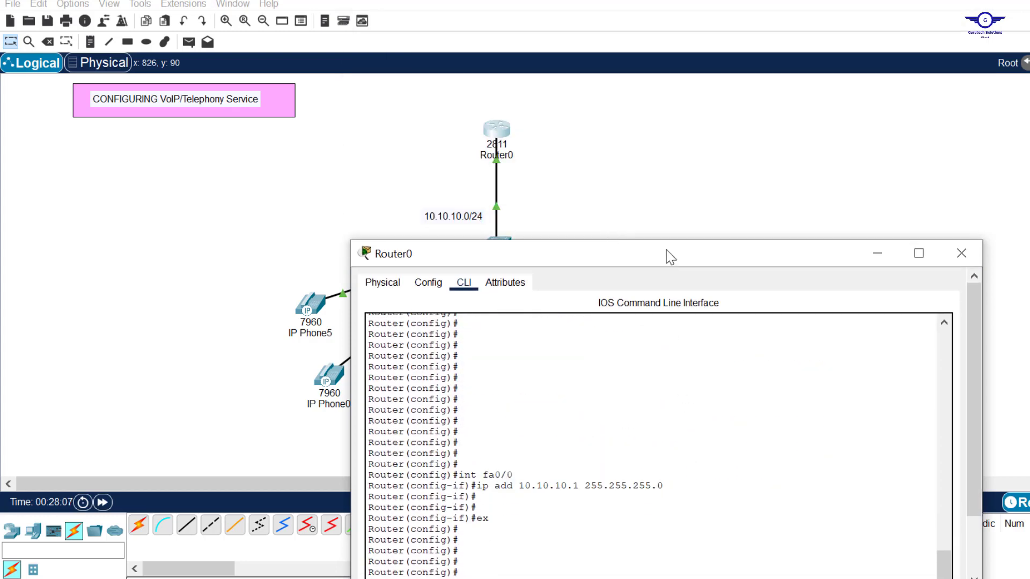
left_click_drag(662, 254, 691, 100)
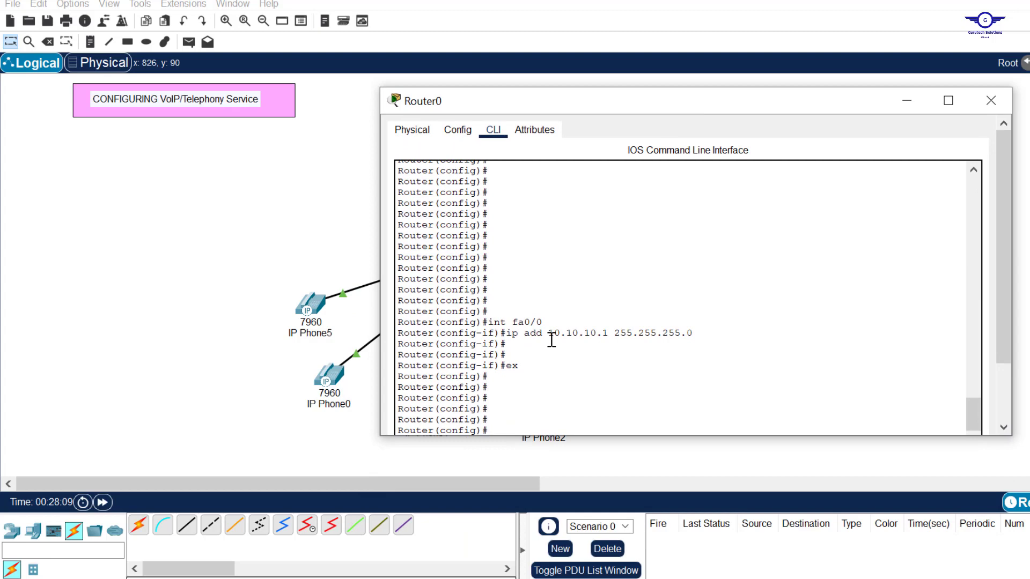
key("Return")
type("telep")
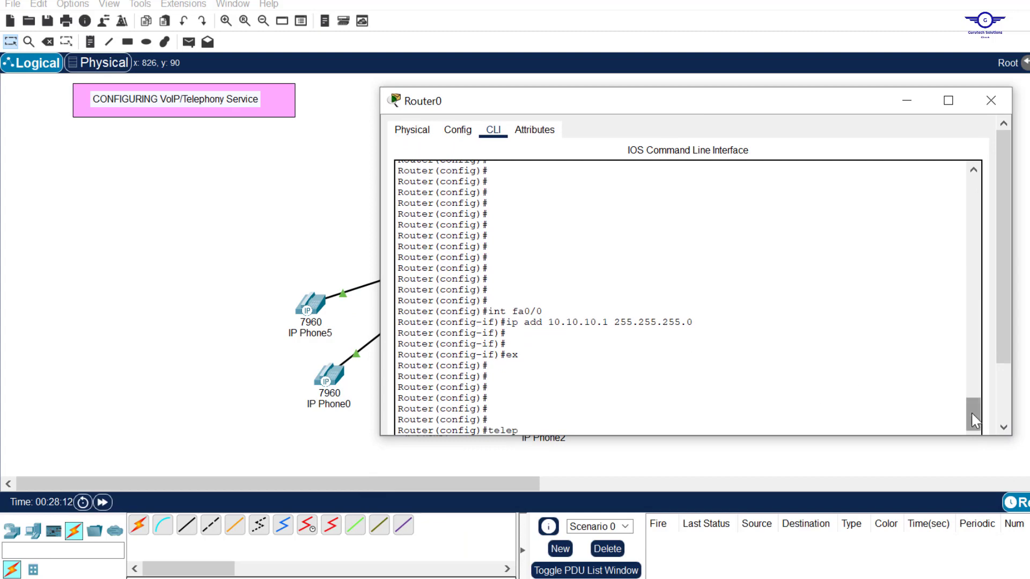
scroll(967, 421, "down", 3)
key("Tab")
key("Tab")
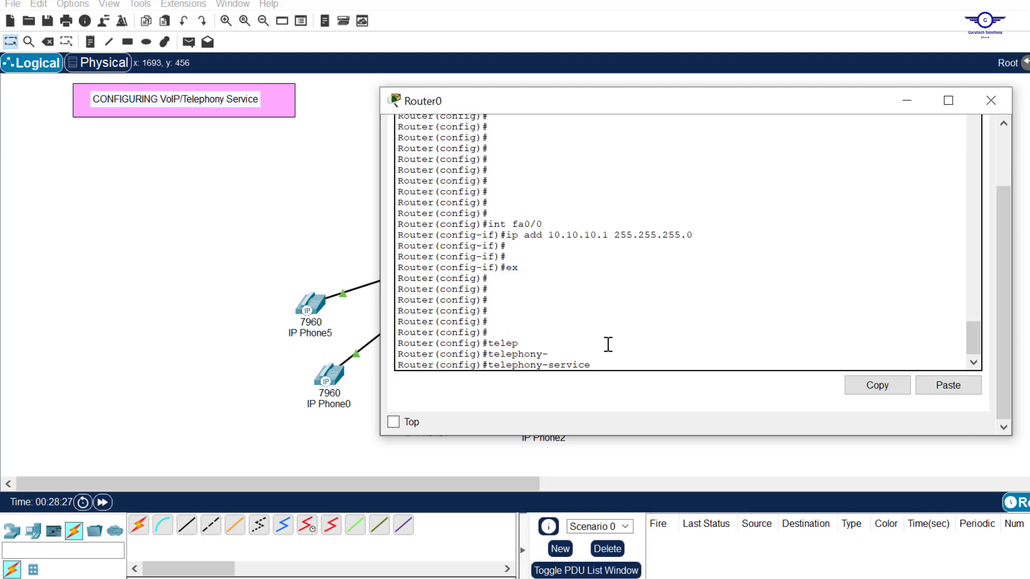
key("Return")
key("Return")
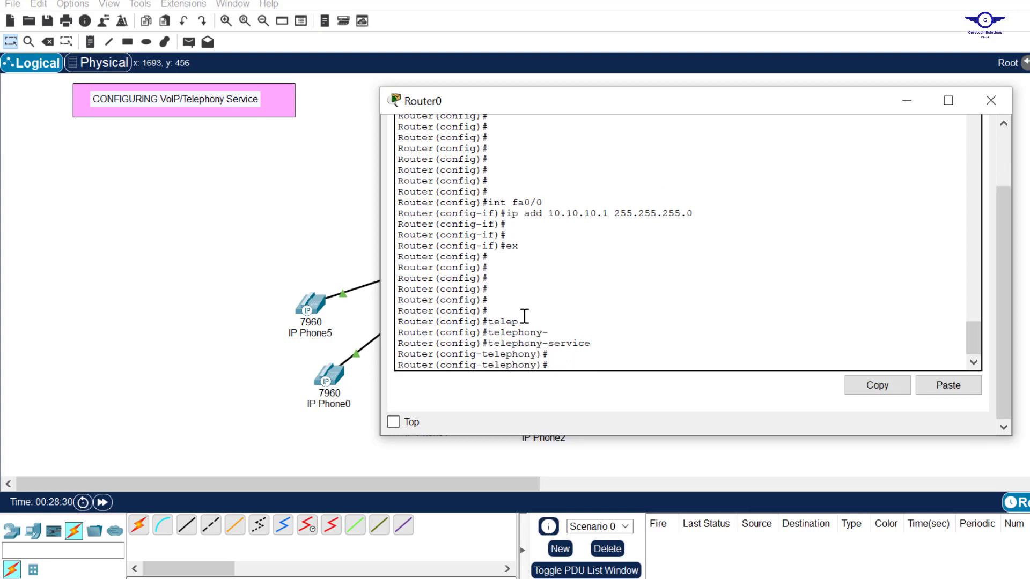
left_click_drag(537, 354, 494, 354)
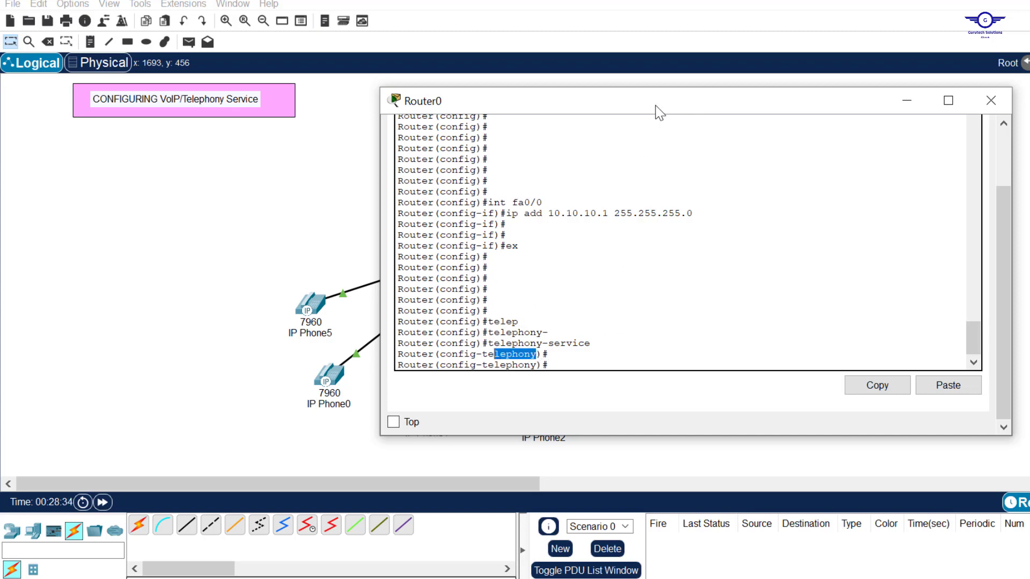
left_click_drag(657, 111, 615, 123)
left_click(546, 358)
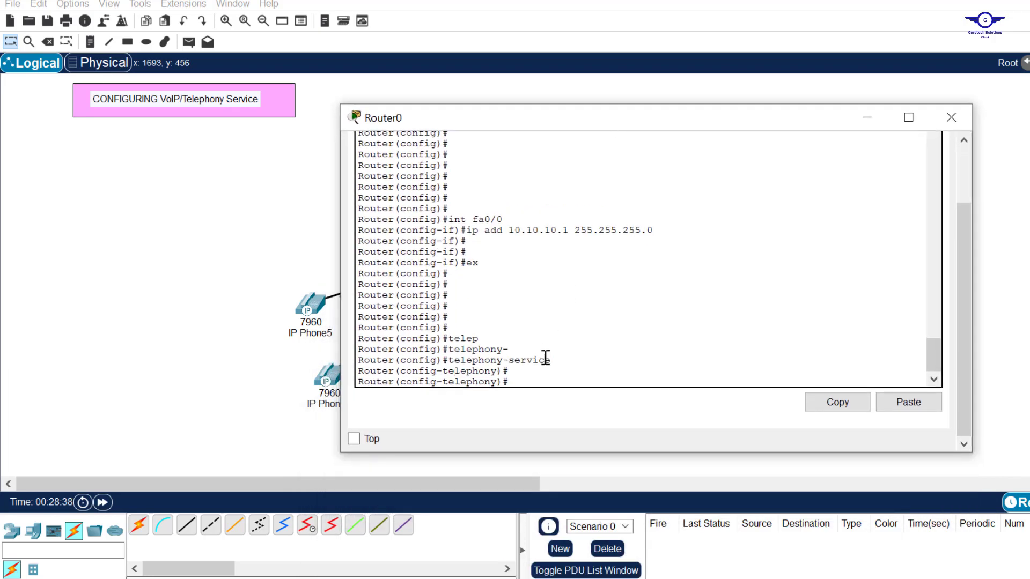
Set the telephony service's maximum number of IP phones to 6 with max-ephones.
type("max-ep")
key("Tab")
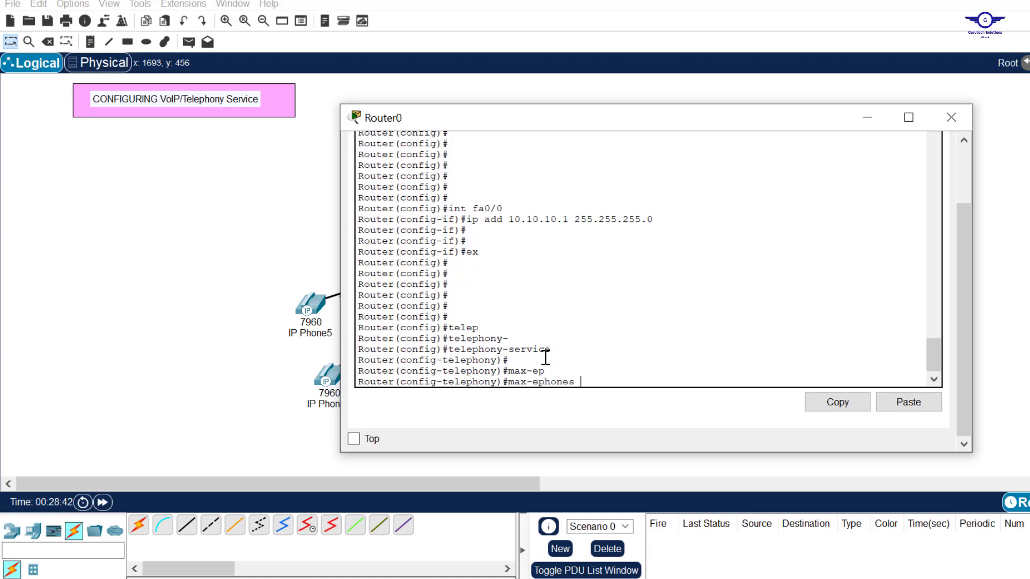
type("6")
key("Return")
key("Return")
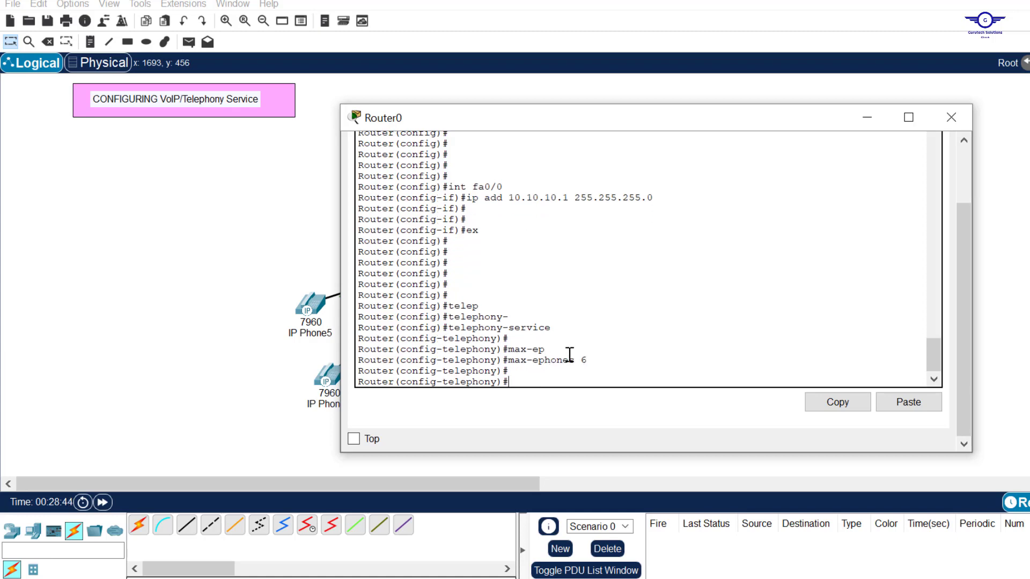
left_click_drag(593, 360, 581, 363)
Set the telephony service's maximum number of directory numbers to 6 with max-dn.
type("max-d")
key("Tab")
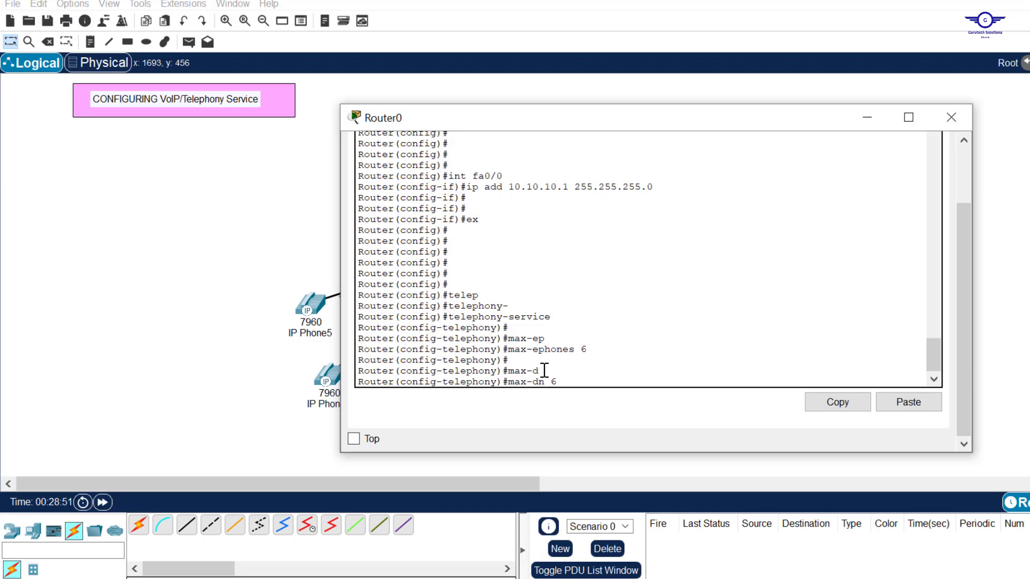
type("6")
key("Return")
key("Return")
key("Return")
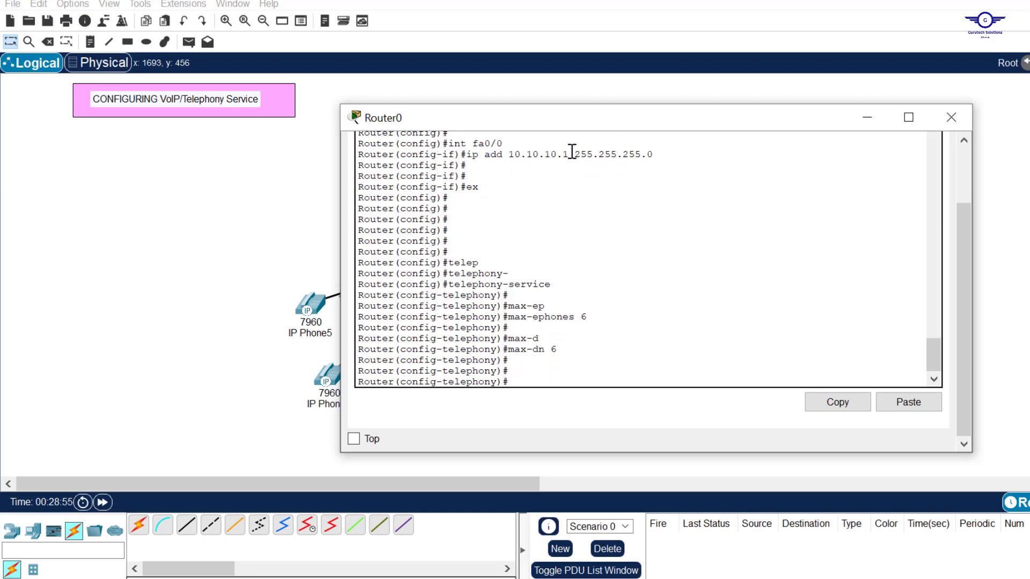
Set the telephony service's IP source address to 10.10.10.1 with port 2000, matching fa0/0's address.
left_click_drag(571, 154, 502, 154)
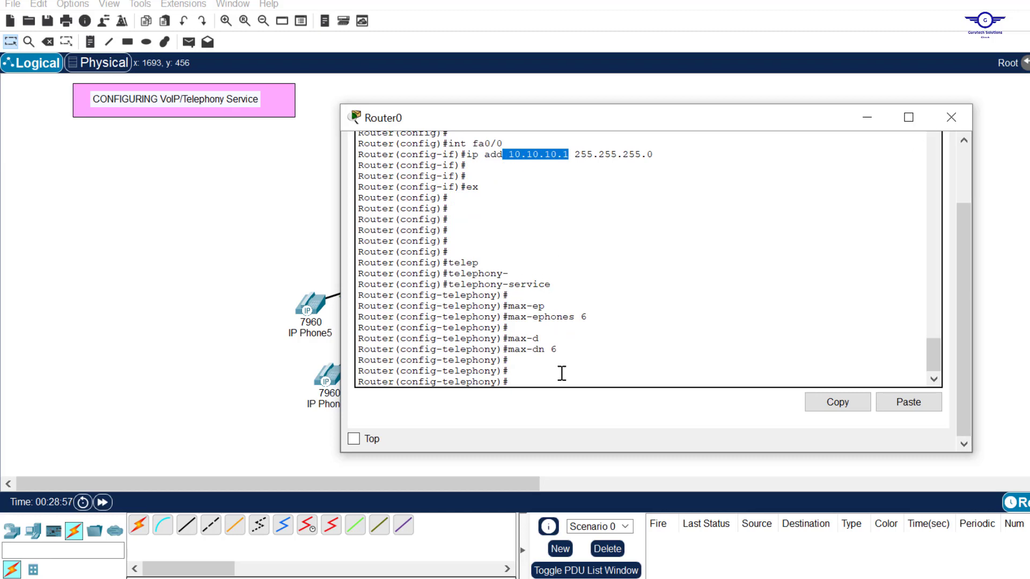
left_click(547, 366)
type("ip")
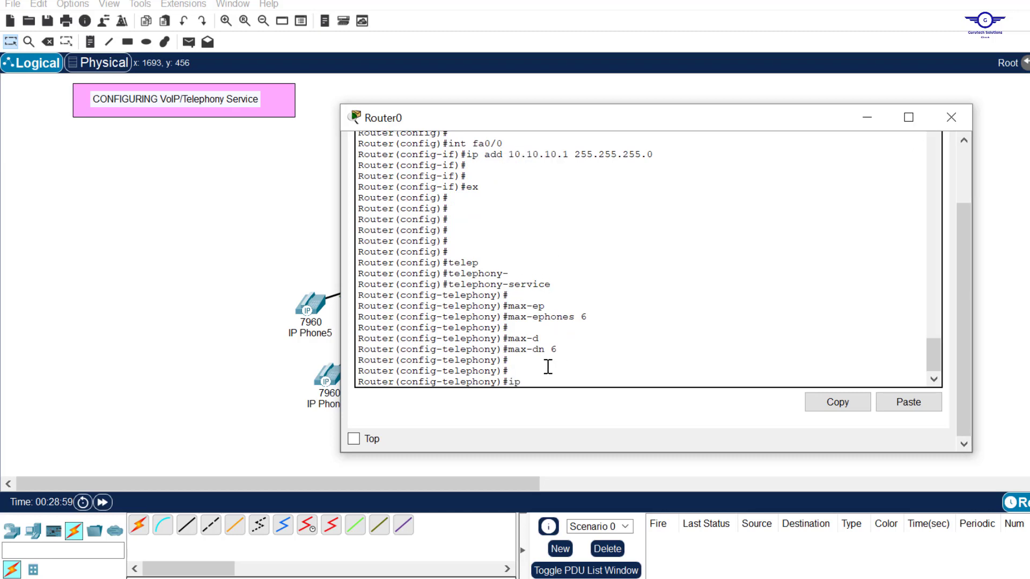
type(" sou")
key("Tab")
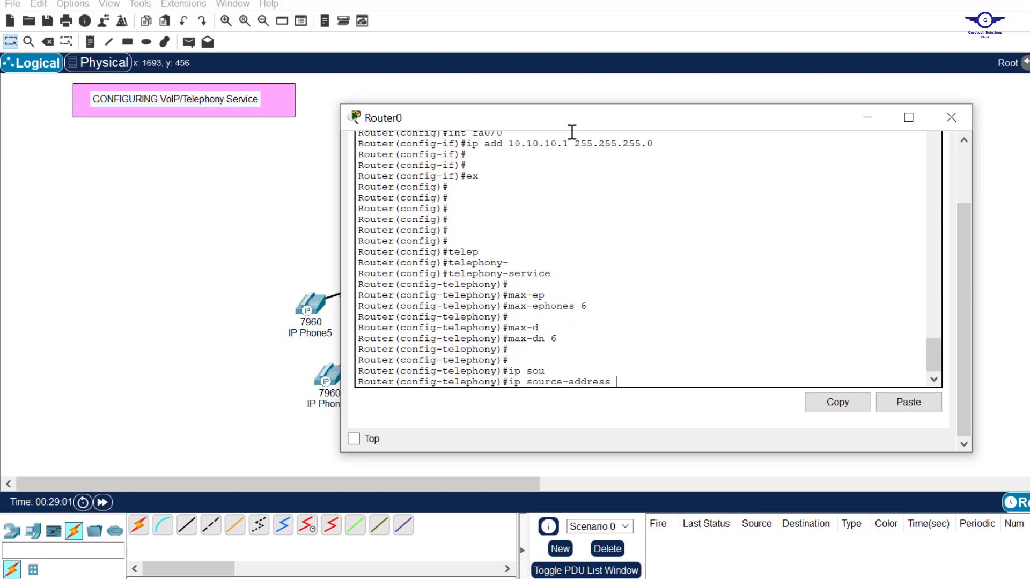
type("10.10.10.1 po")
key("Tab")
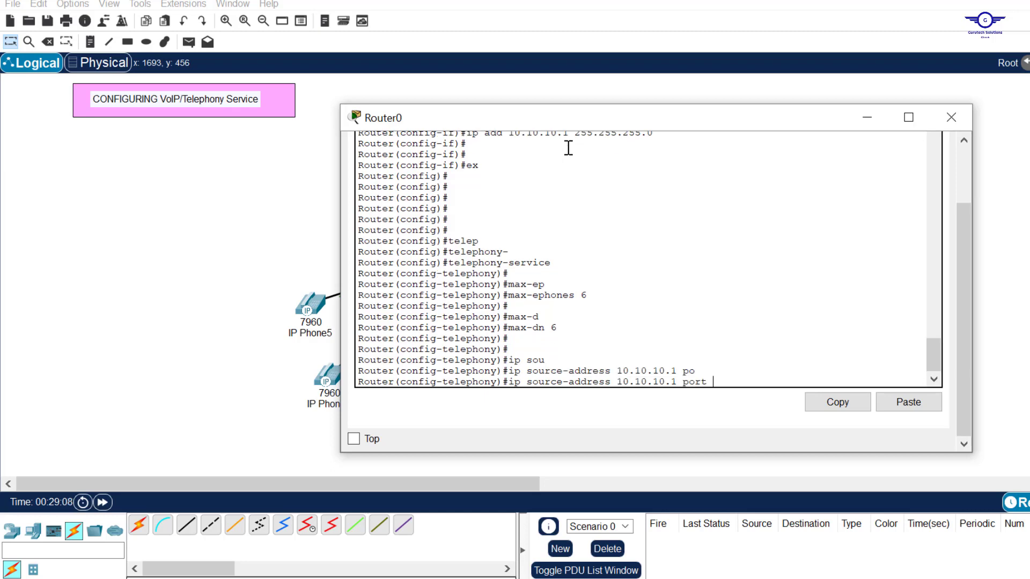
type("2000")
left_click_drag(749, 384, 508, 382)
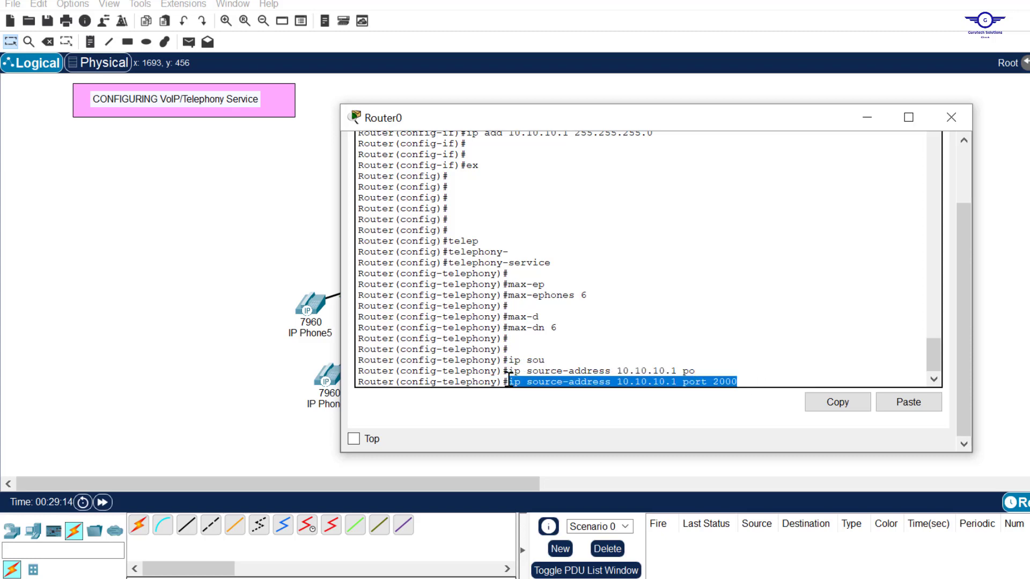
key("Return")
key("Return")
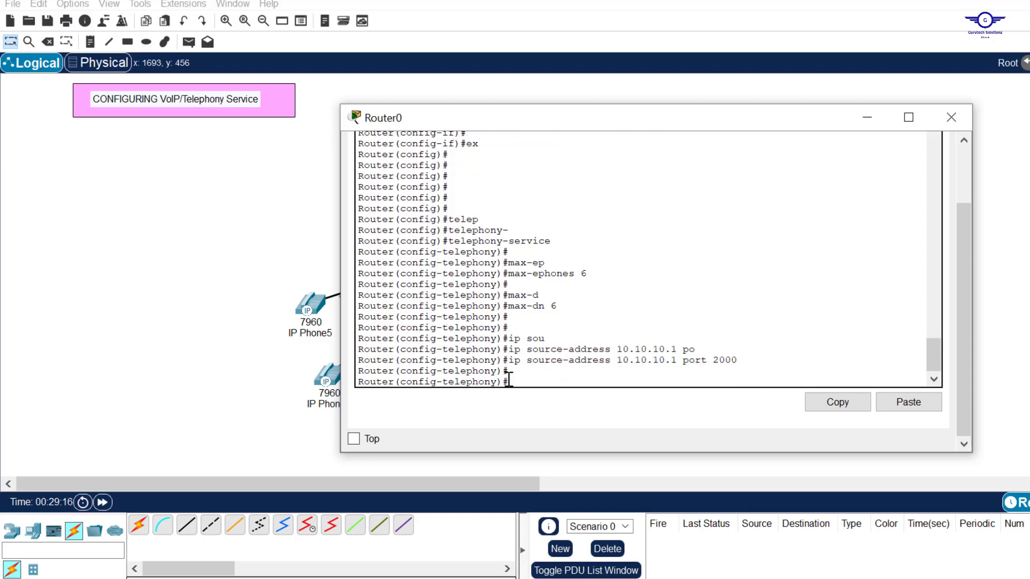
Configure the telephony service to auto assign directory numbers 1 to 6 to the IP phones.
scroll(592, 328, "up", 3)
scroll(592, 327, "down", 3)
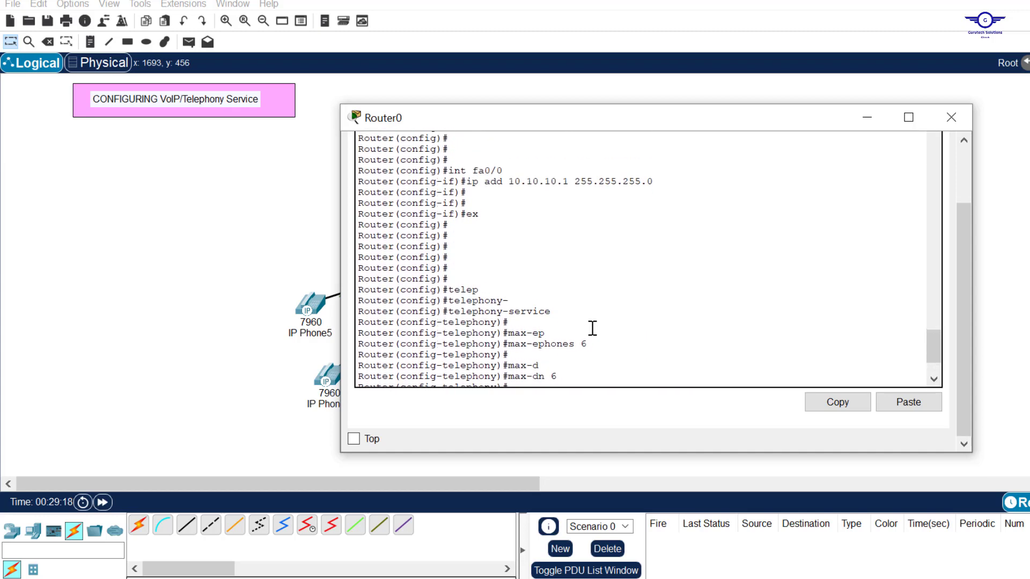
type("a")
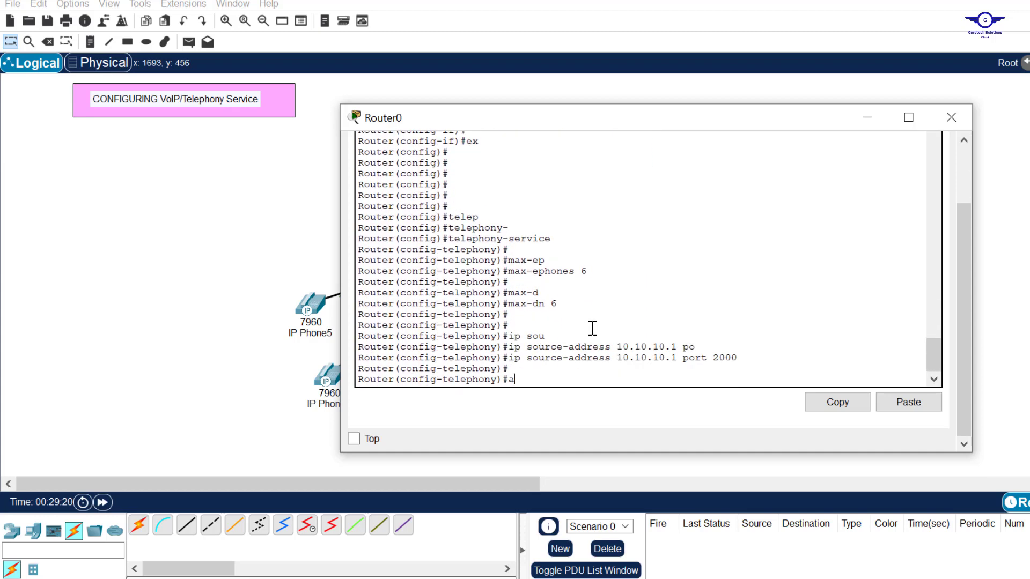
type("ut")
key("Tab")
type("o")
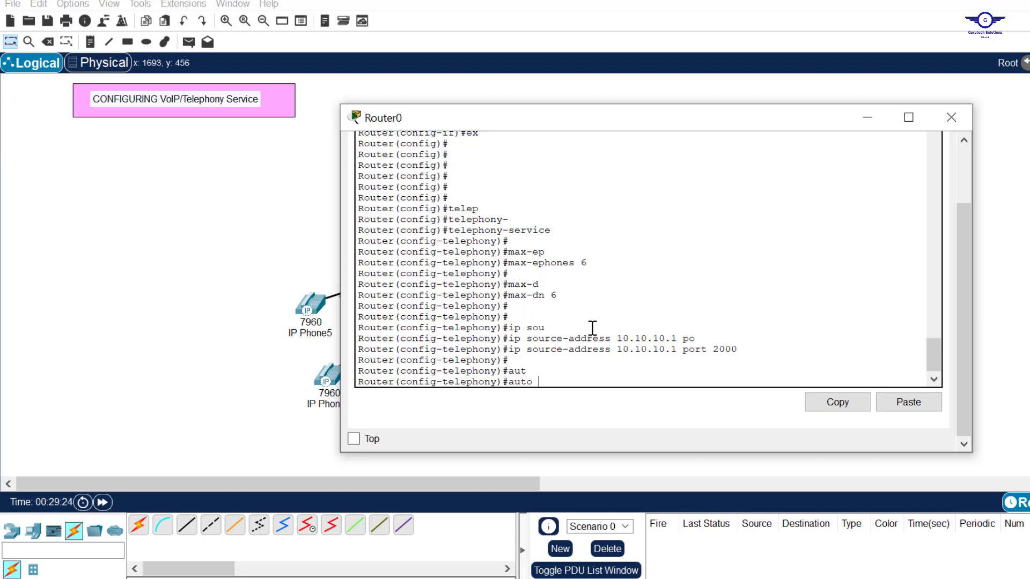
type(" a")
key("Tab")
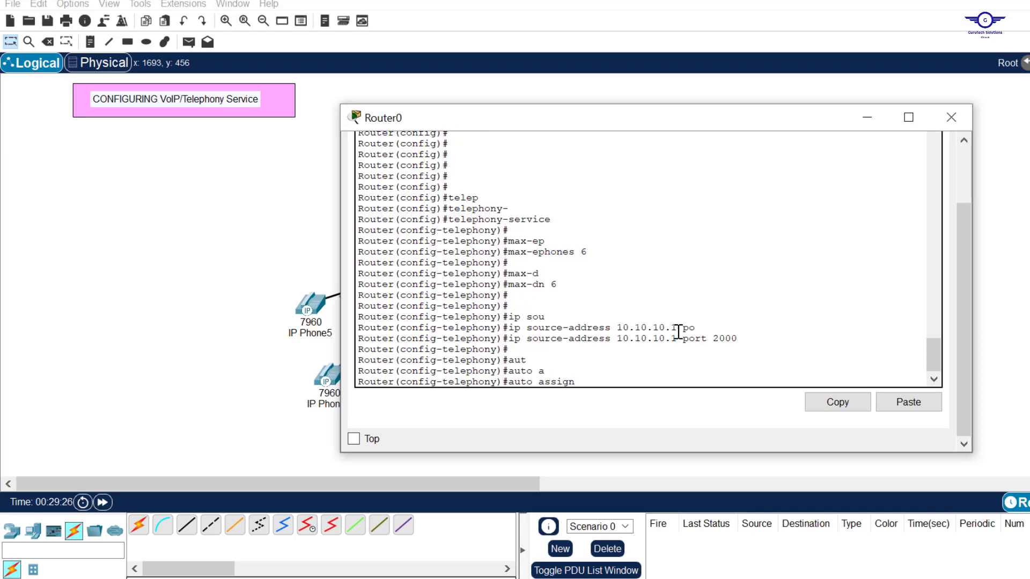
type("1 to 6")
key("Return")
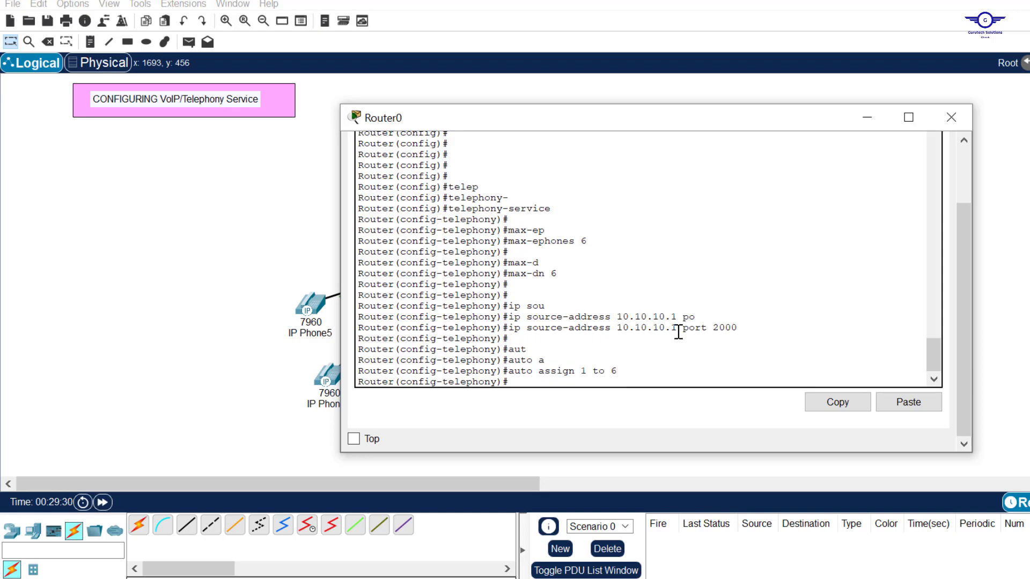
Exit telephony-service configuration mode and save the router's configuration with do wr.
type("exit")
key("Return")
key("Return")
key("Return")
key("Return")
key("Return")
key("Return")
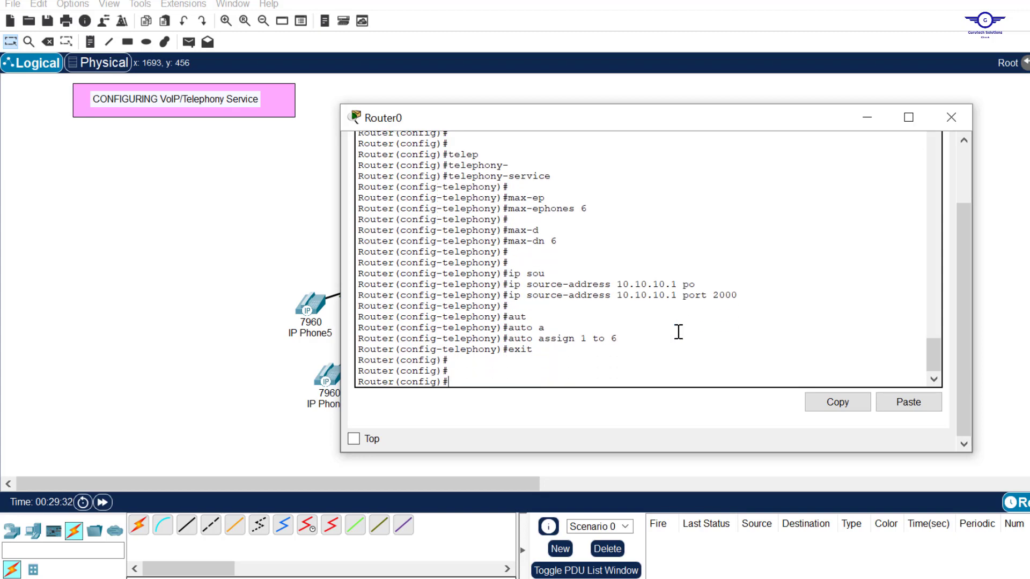
type("do wr")
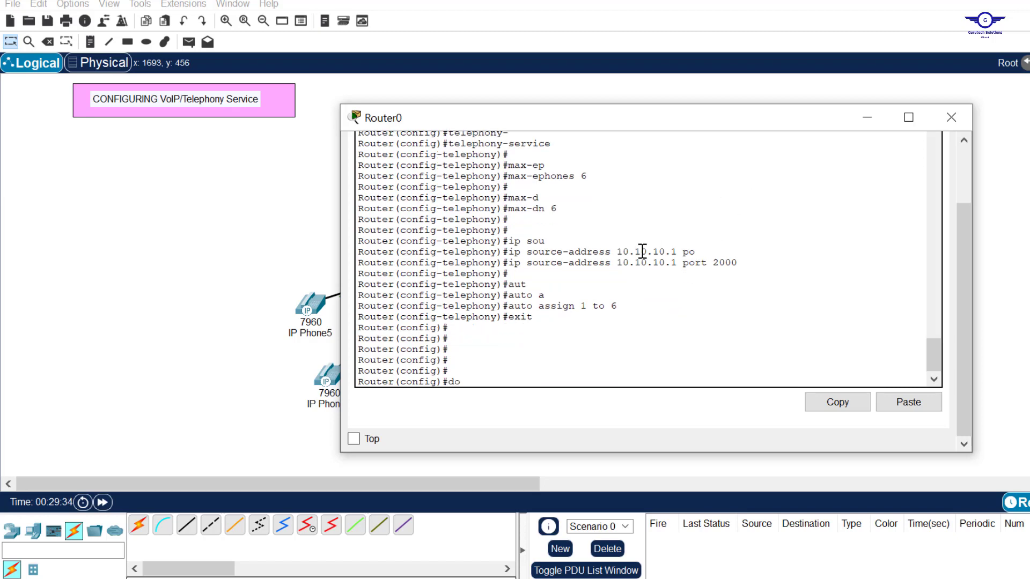
key("Return")
key("Return")
key("Return")
Review the entered telephony-service commands: max-ephones, max-dn, IP source address with port, and auto assign.
scroll(642, 250, "up", 3)
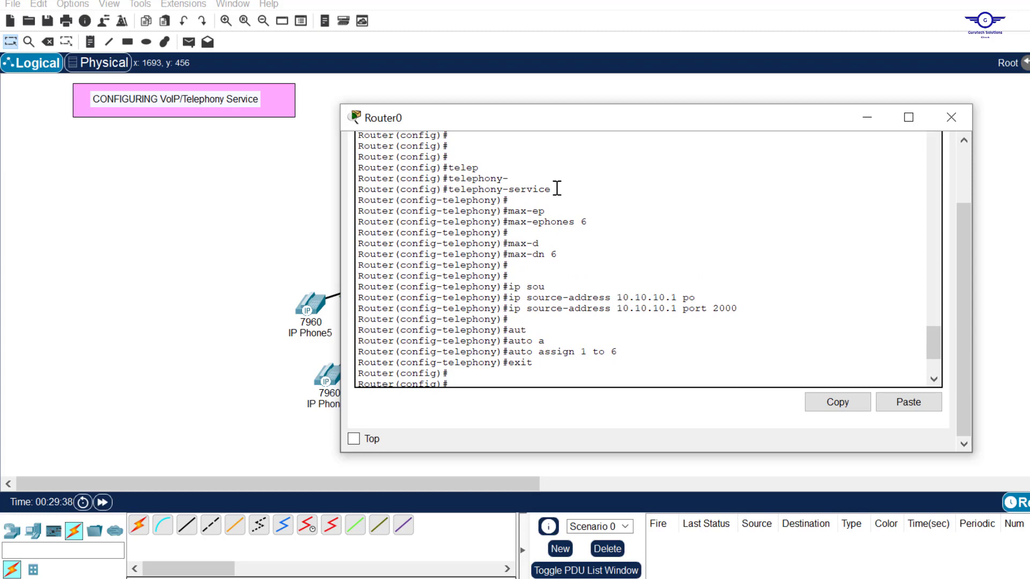
left_click_drag(556, 188, 461, 189)
left_click_drag(600, 220, 533, 223)
left_click_drag(570, 255, 530, 255)
left_click_drag(751, 302, 682, 310)
left_click(727, 303)
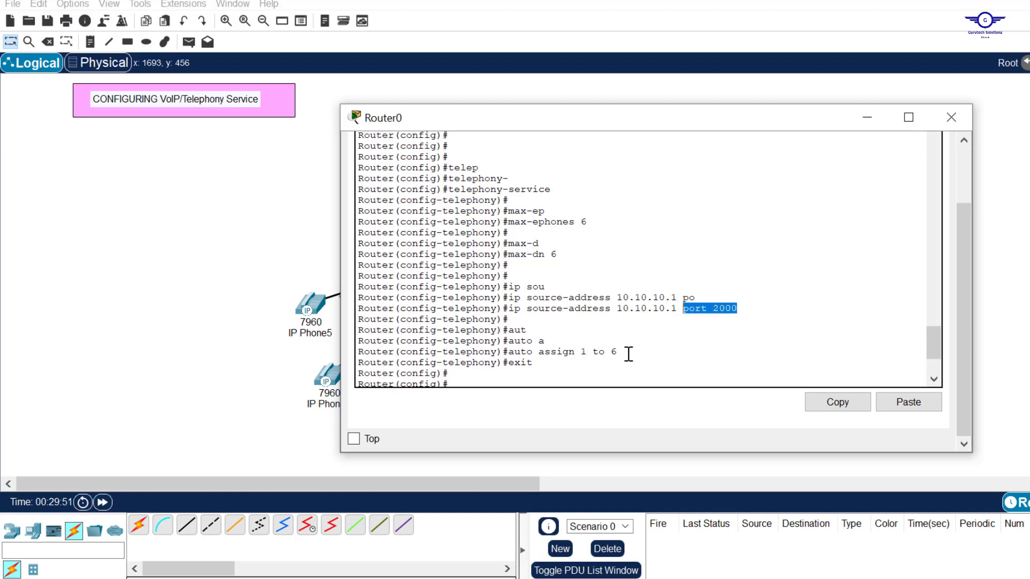
left_click_drag(625, 353, 508, 355)
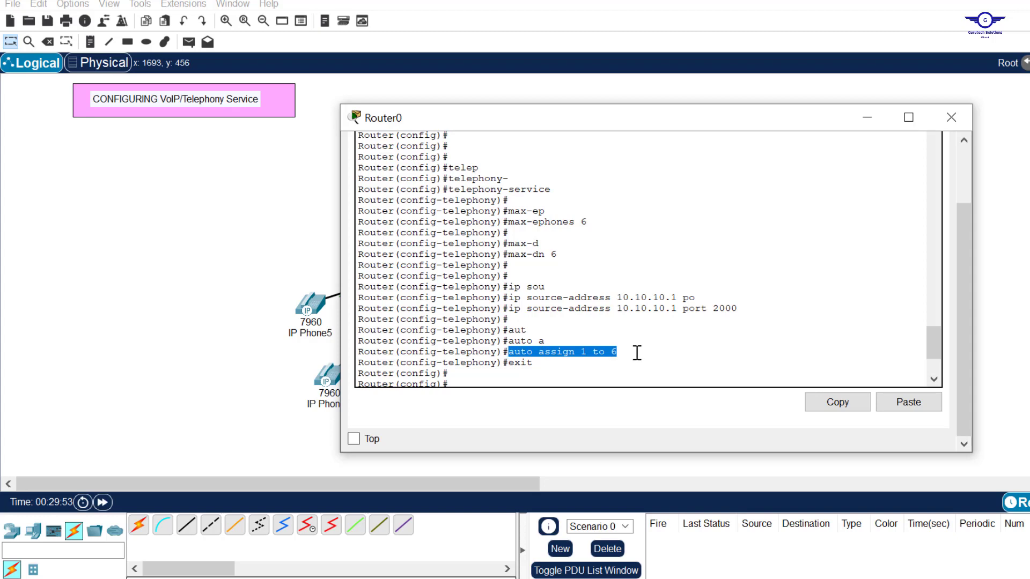
scroll(640, 352, "down", 2)
scroll(640, 353, "down", 2)
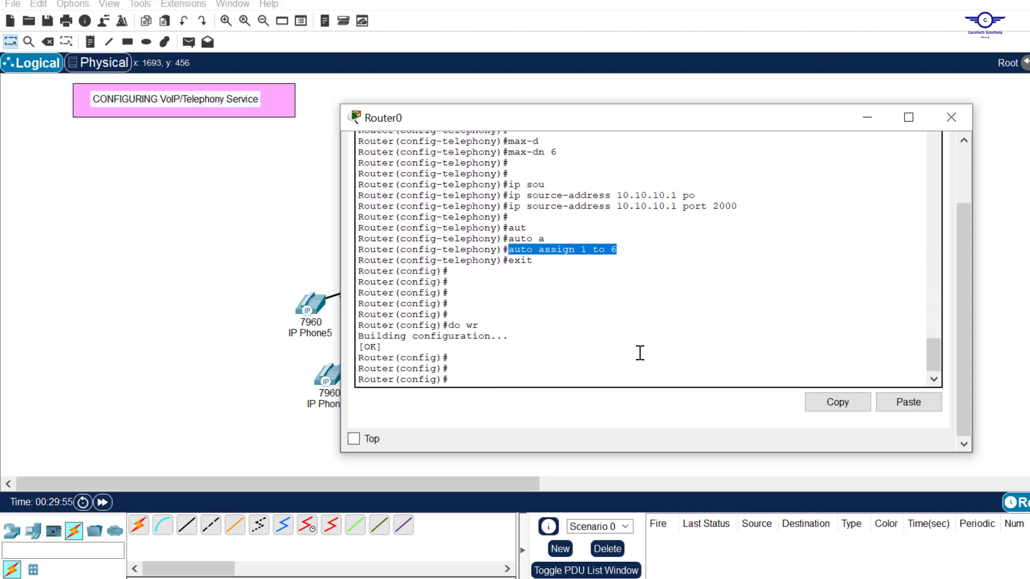
Close Router0's window and inspect the IP phones' device details in the topology.
left_click(536, 351)
key("alt+Tab")
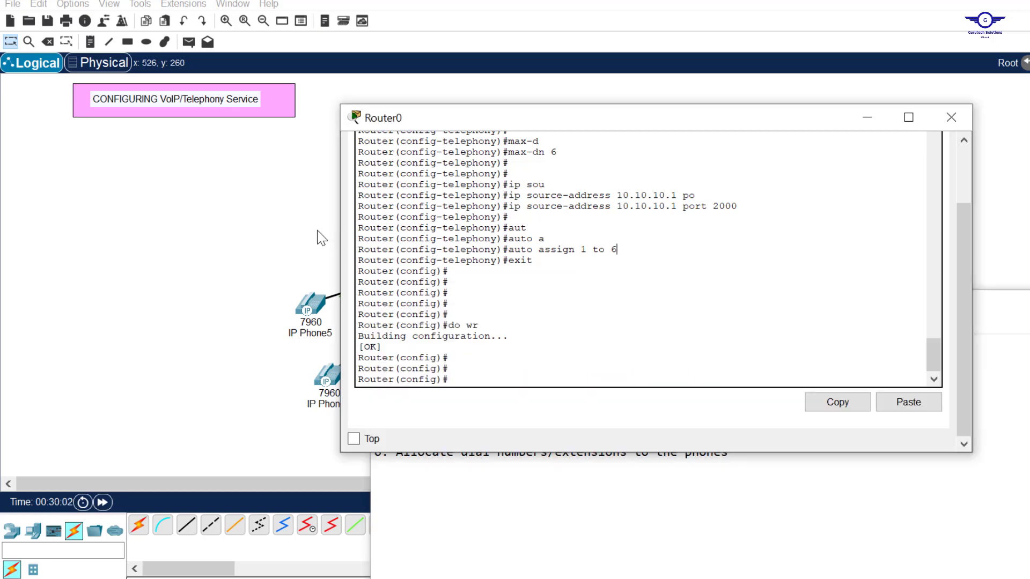
key("alt+F4")
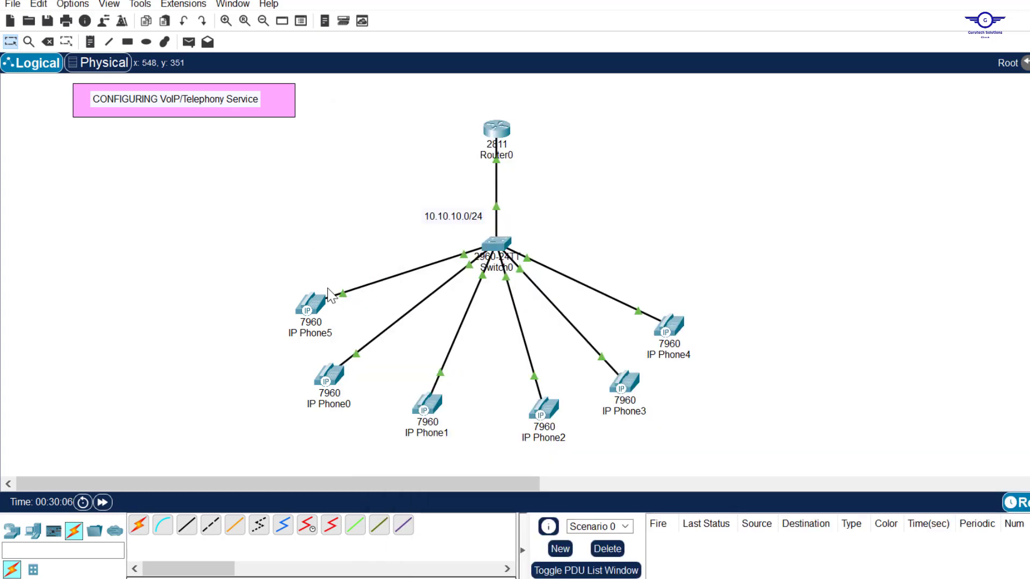
mouse_move(314, 310)
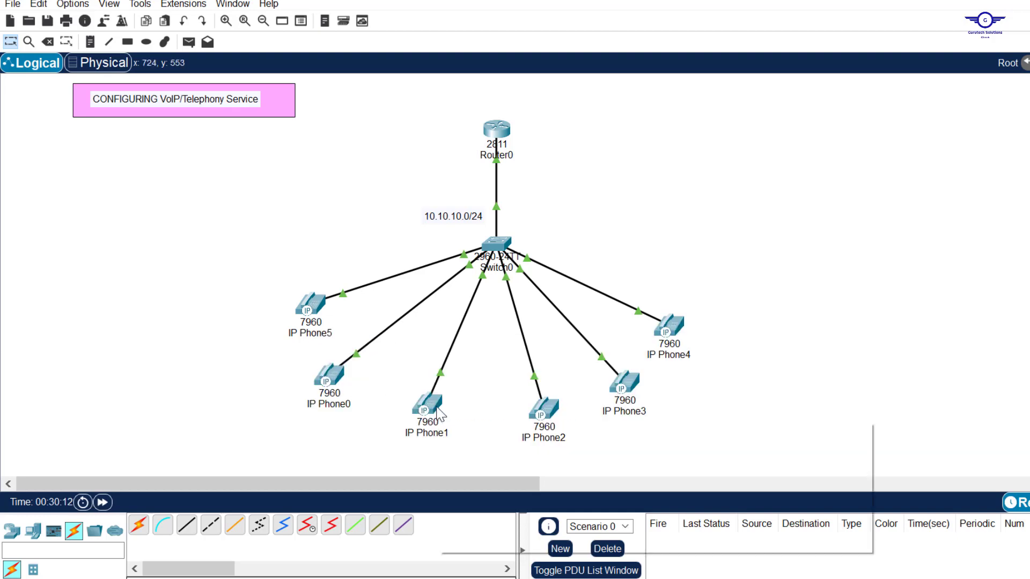
mouse_move(437, 409)
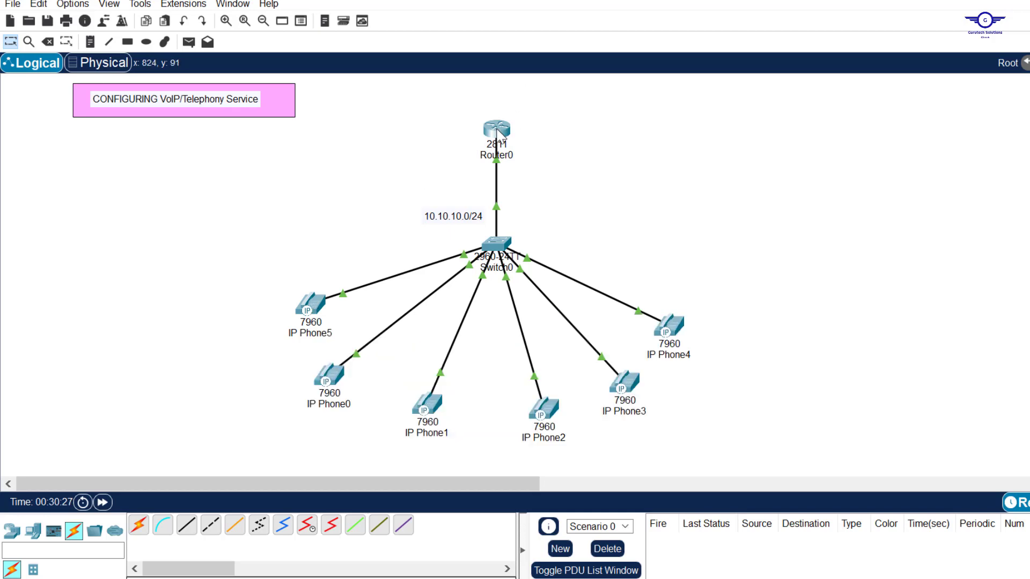
Reopen Router0's CLI and consult config-guide.txt in Notepad for the next configuration task.
left_click(497, 133)
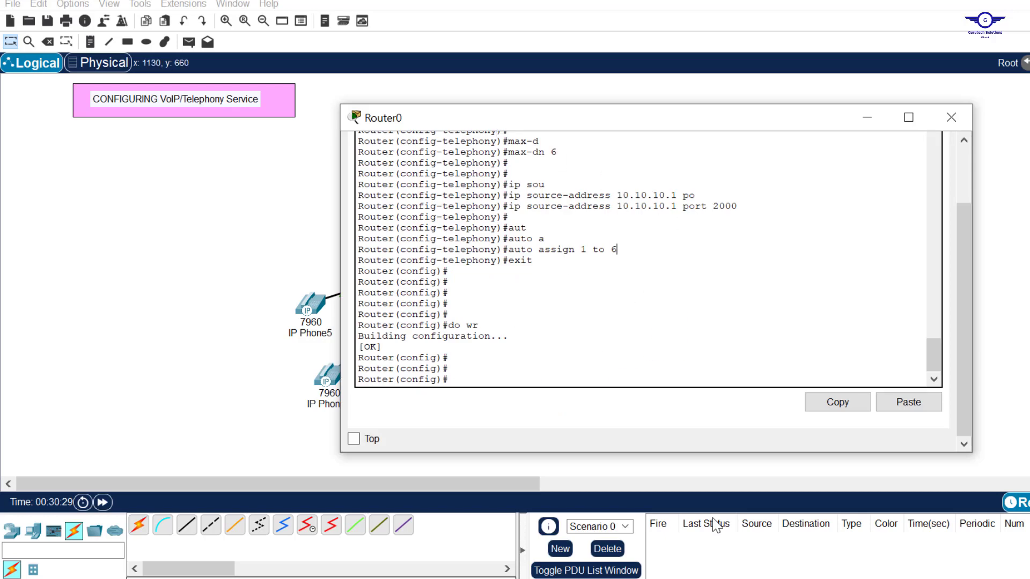
key("alt+Tab")
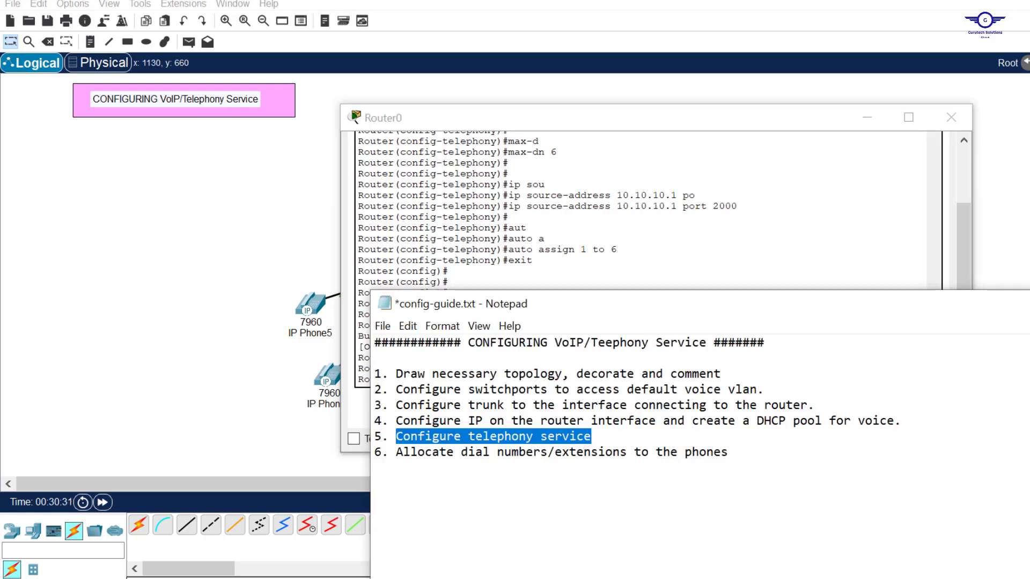
key("alt+Tab")
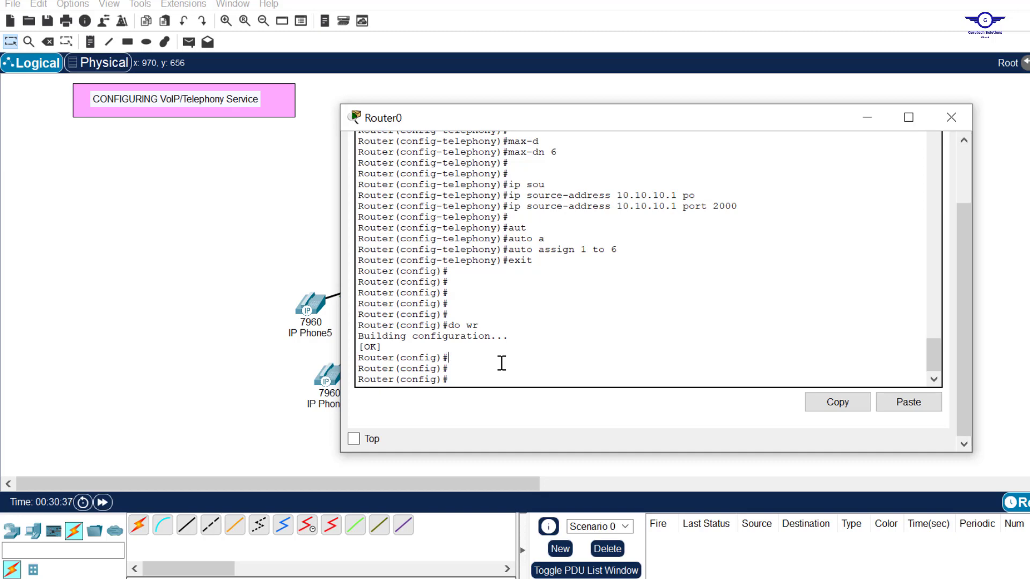
Create ephone-dn 1 on the router, assign it number 101, and exit its configuration mode.
type("ephone-dn 1")
double_click(553, 152)
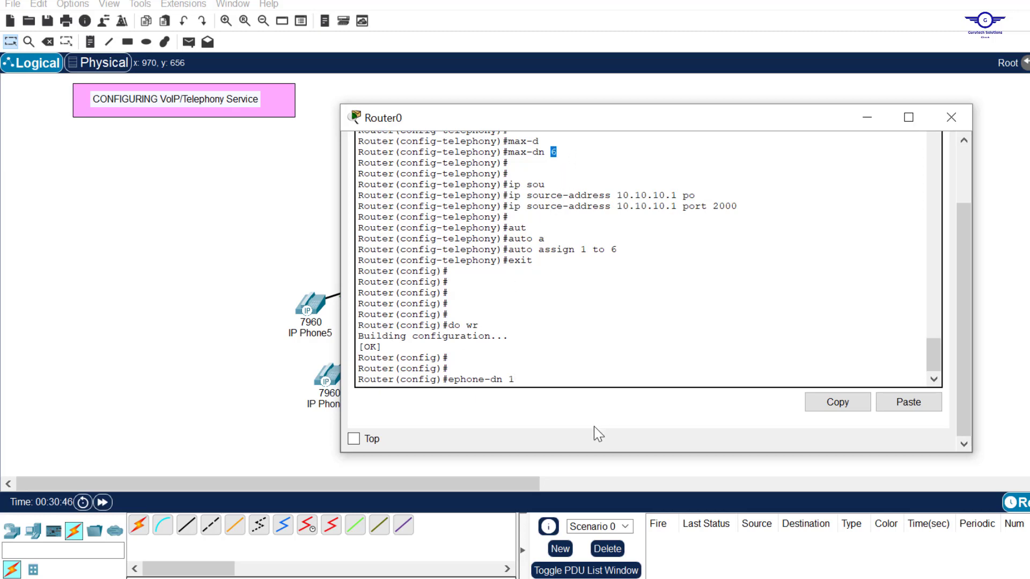
key("Return")
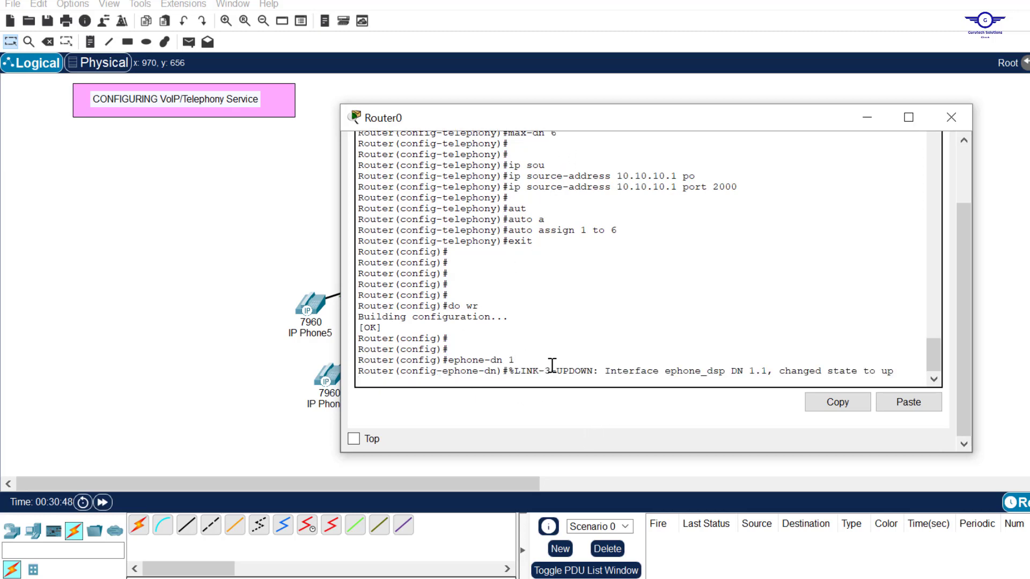
key("Return")
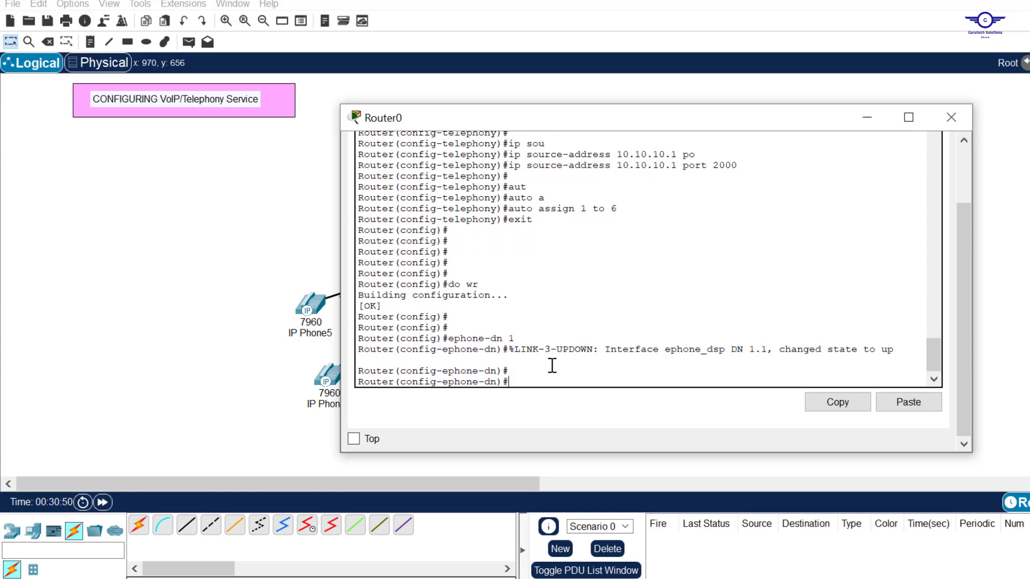
type("?")
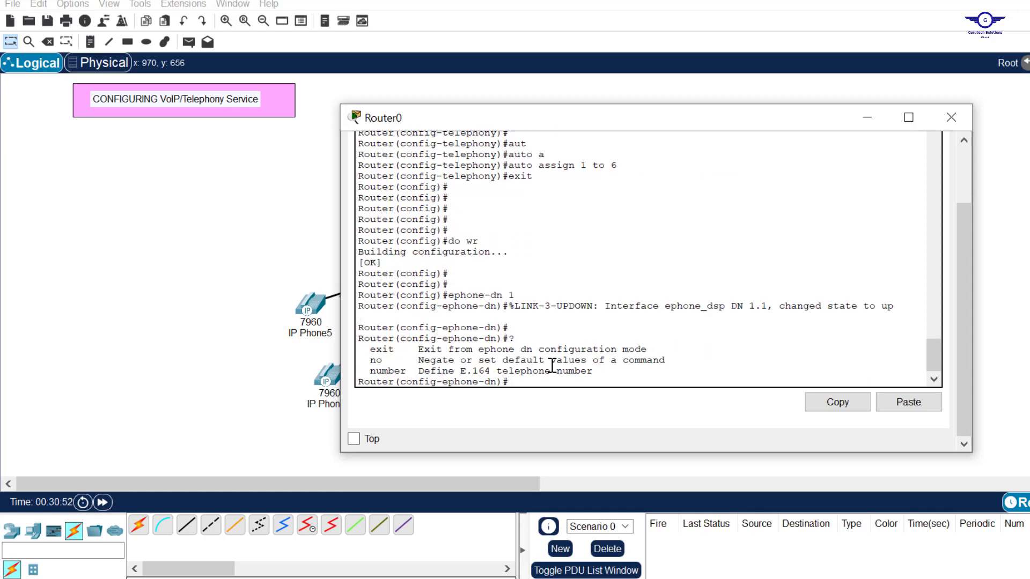
type("number 101")
key("Return")
type("ex")
key("Return")
key("Return")
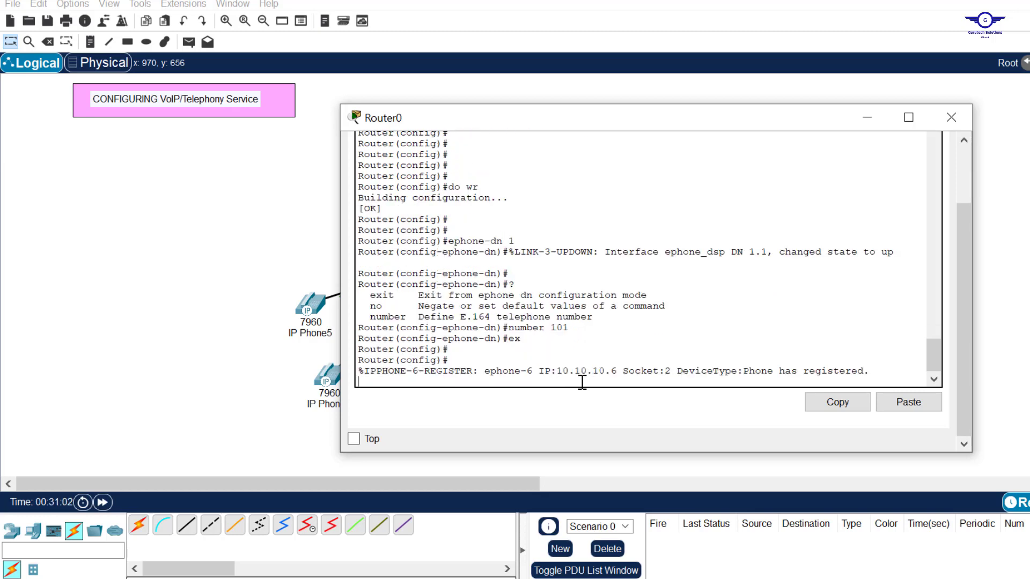
key("Return")
key("Return")
Create ephone-dn 2, assign it number 102, and exit its configuration mode.
key("Up")
key("Up")
key("Up")
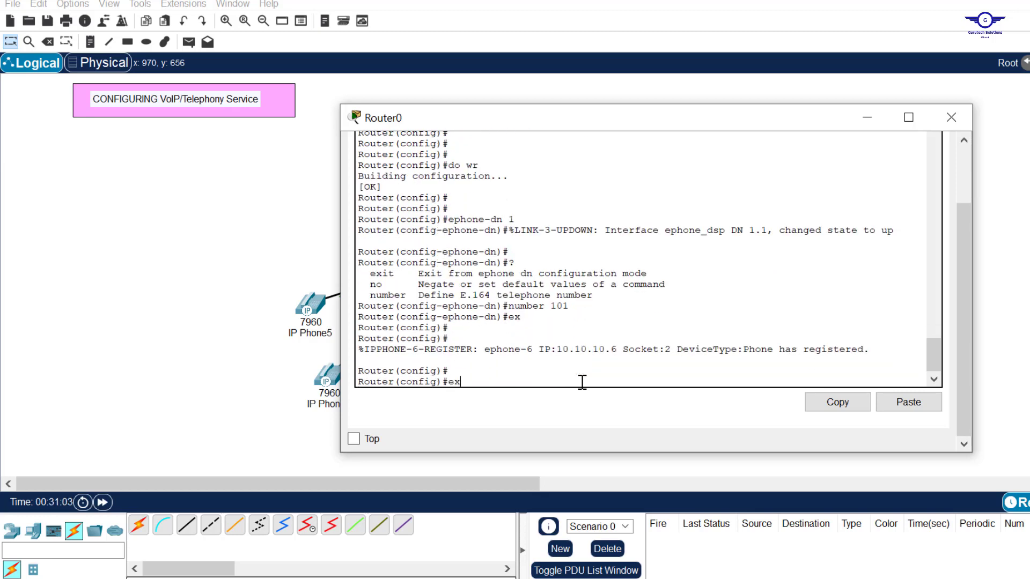
key("BackSpace")
key("Return")
type("ex")
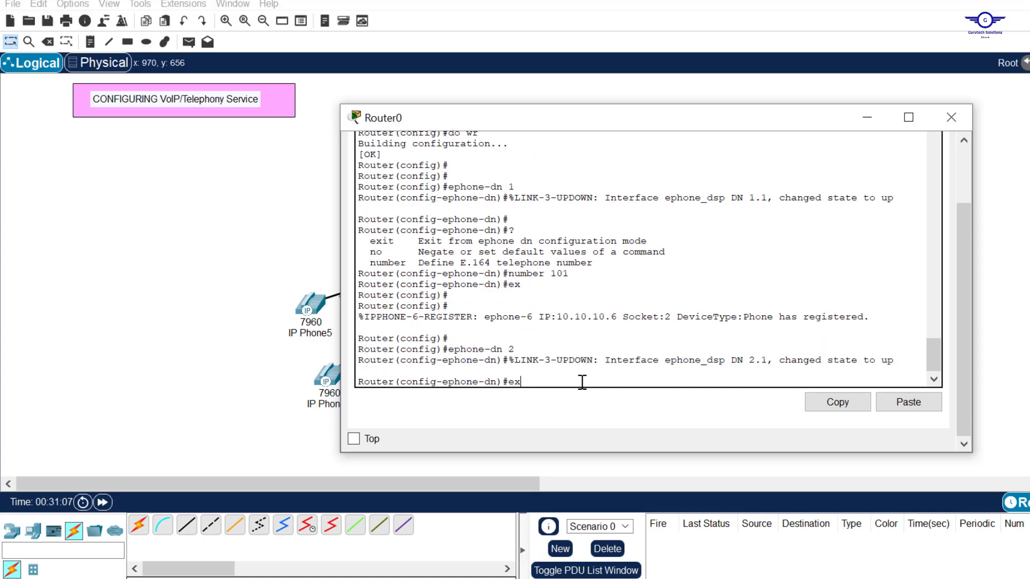
key("Up")
key("Return")
key("Return")
type("ex")
key("Return")
key("Return")
key("Return")
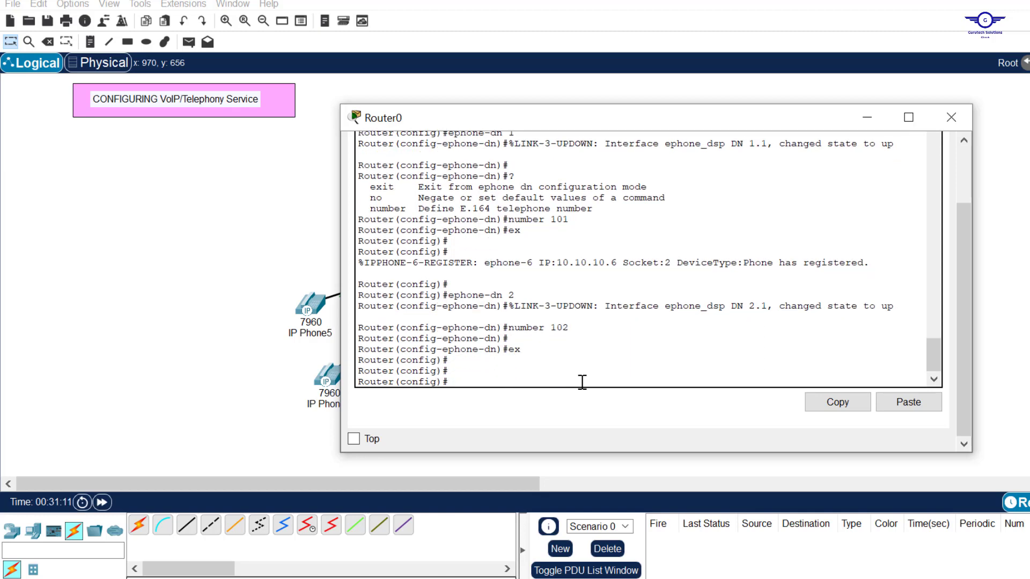
Create ephone-dn 3 with number 103 and ephone-dn 4 with number 104.
key("Up")
key("Up")
key("Up")
key("BackSpace")
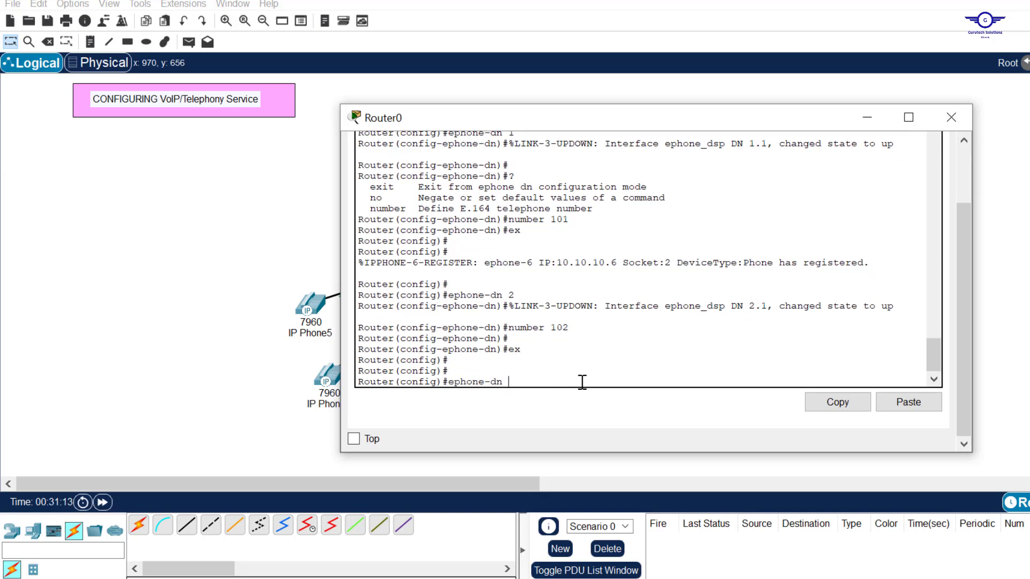
type("3")
key("Return")
type("number 103")
key("Return")
type("ex")
key("Return")
type("ephone-dn 4number 104")
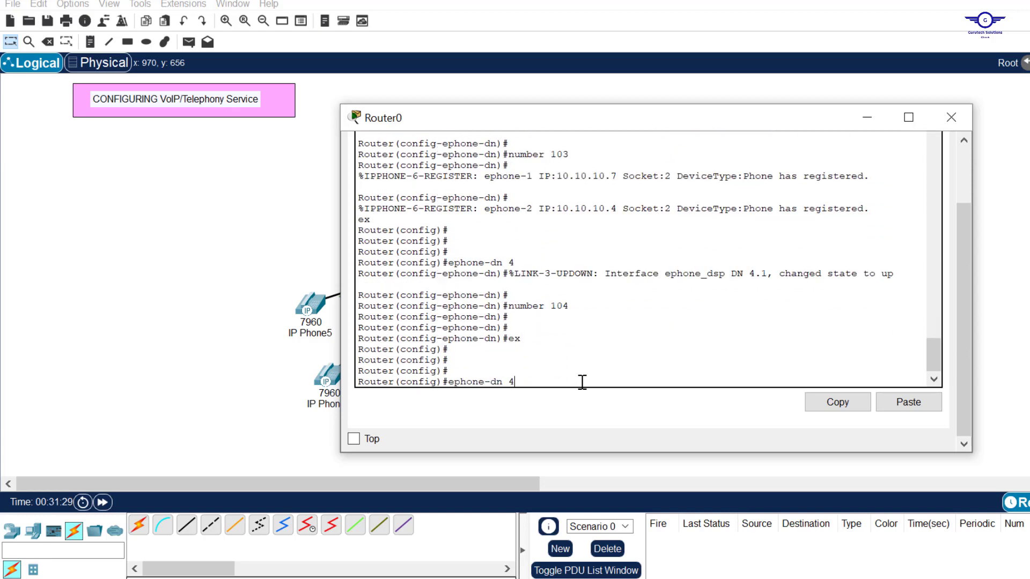
Create ephone-dn 5 with number 105 and ephone-dn 6 with number 106.
key("BackSpace")
type("5   ex    ephone-dn 6")
key("Return")
key("Return")
type("number 105rr")
key("Return")
type("number 106")
key("Return")
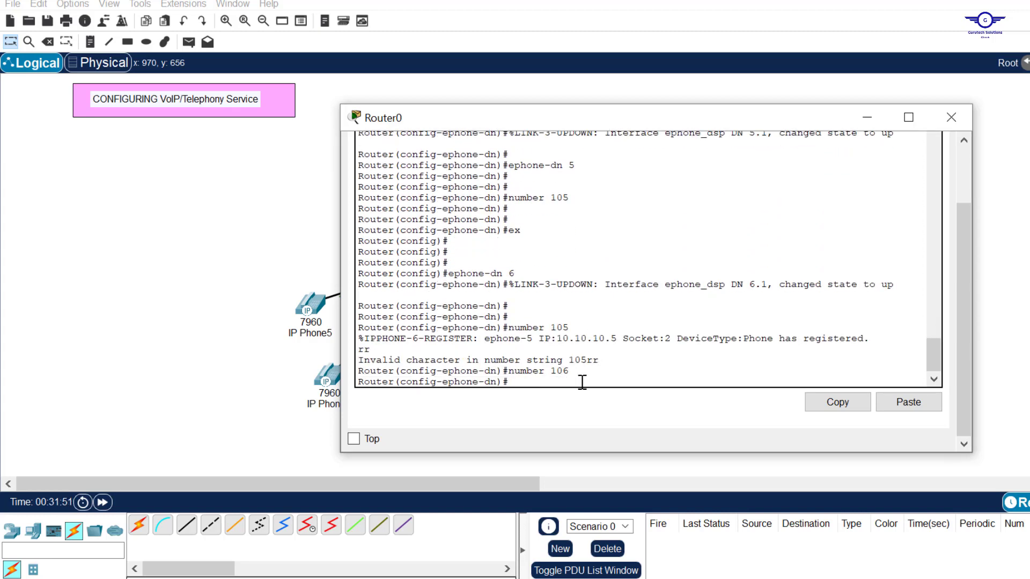
Leave ephone-dn configuration mode and save the router's configuration with do wr.
type("ex")
key("Return")
key("Return")
key("Return")
key("Return")
key("Return")
key("Return")
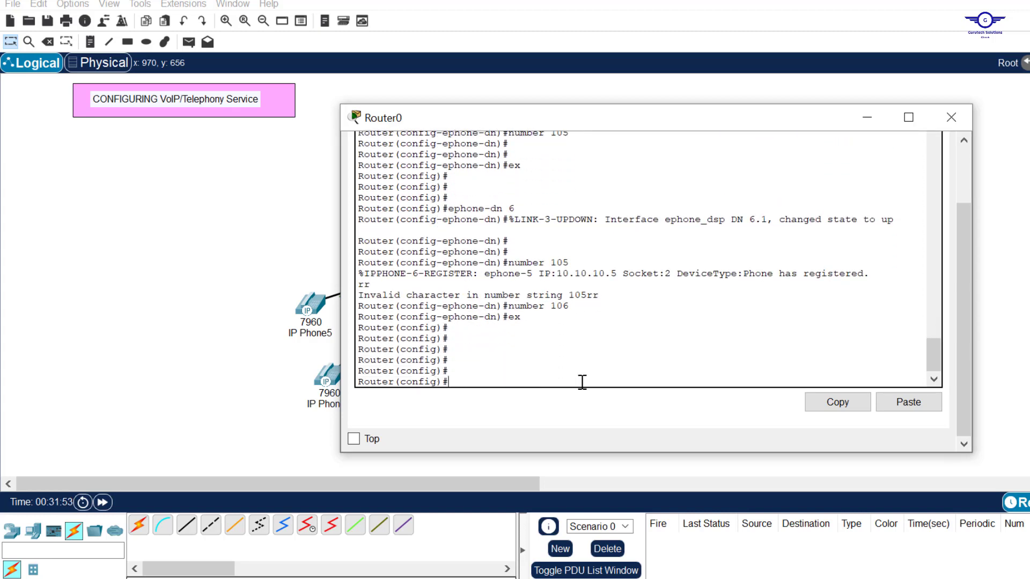
type("do wr")
key("Return")
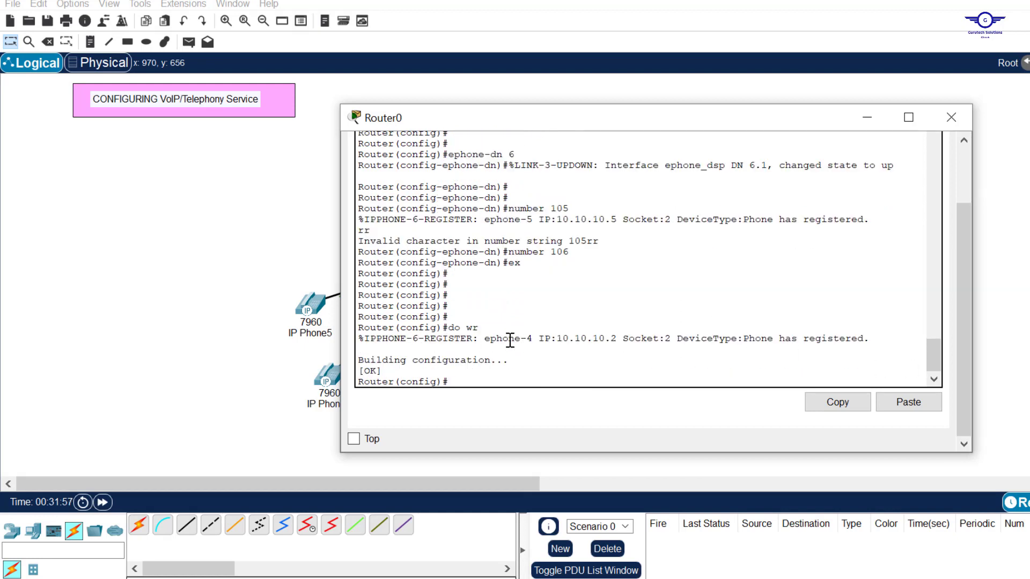
left_click_drag(520, 361, 358, 339)
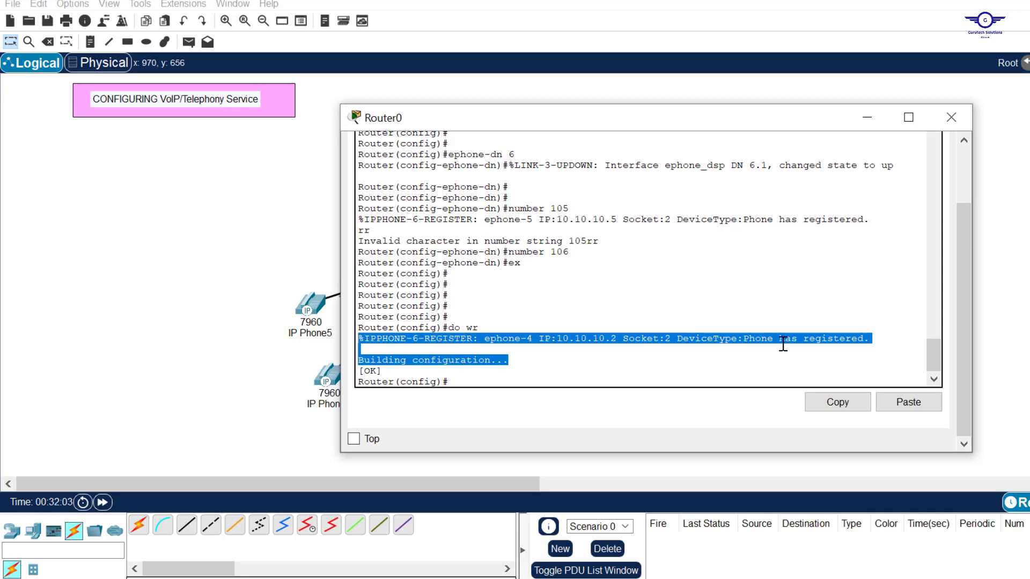
Close Router0's window and check the line numbers assigned to the IP phones in the topology.
left_click(952, 121)
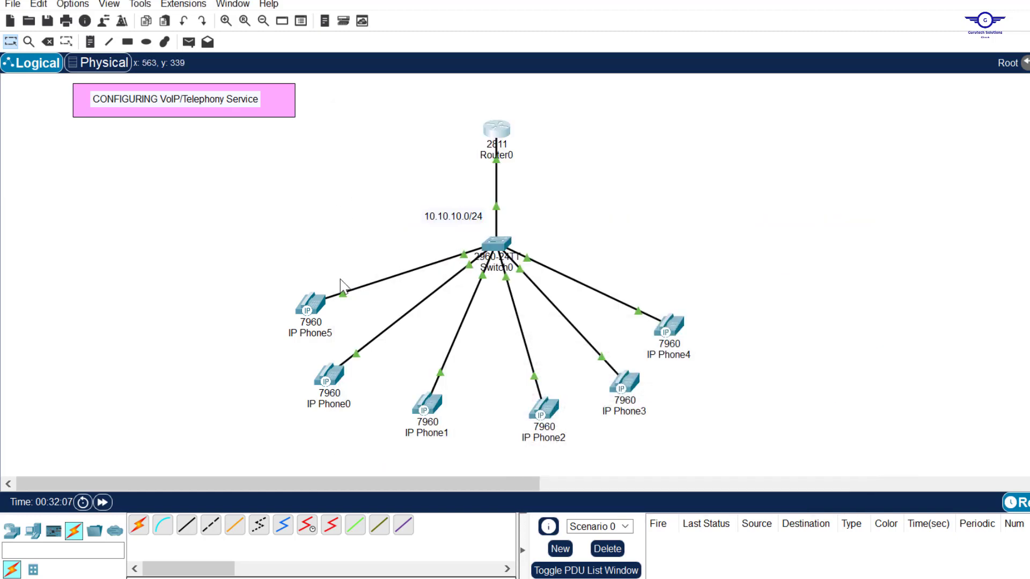
mouse_move(317, 310)
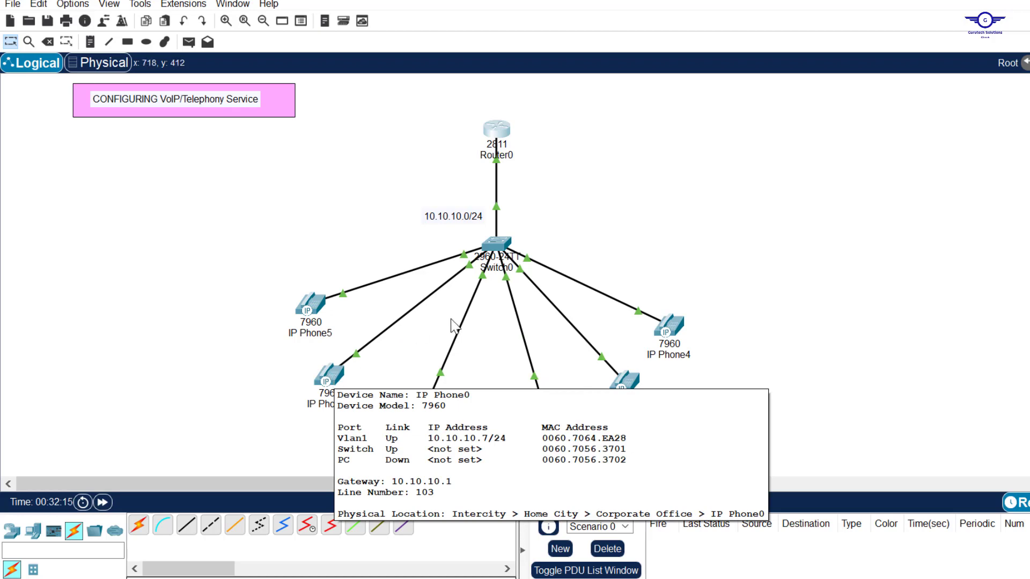
mouse_move(429, 412)
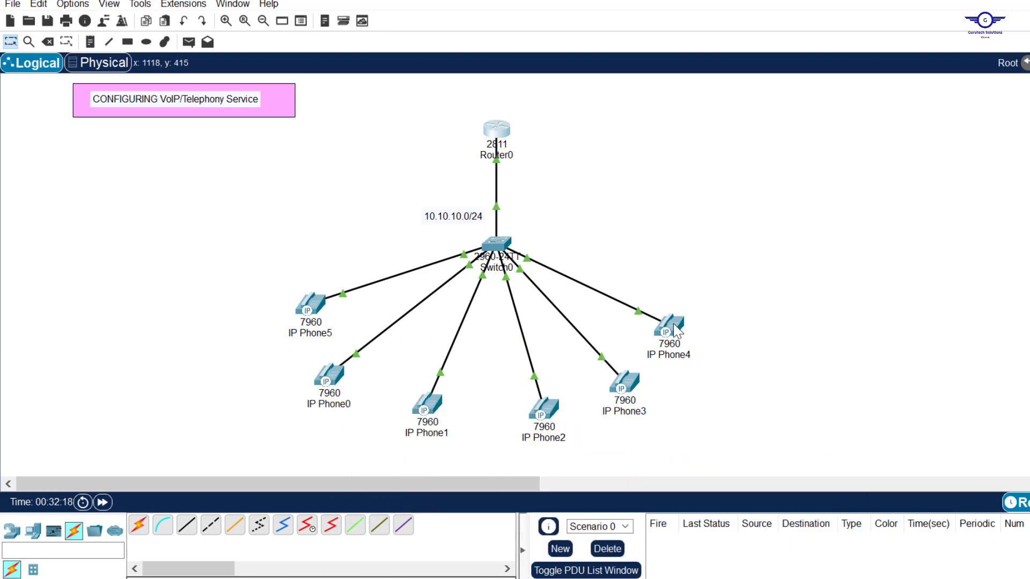
Open the GUI views of IP Phone5 and IP Phone3 and arrange their windows on either side of the topology.
mouse_move(677, 331)
mouse_move(634, 387)
mouse_move(548, 417)
left_click(316, 305)
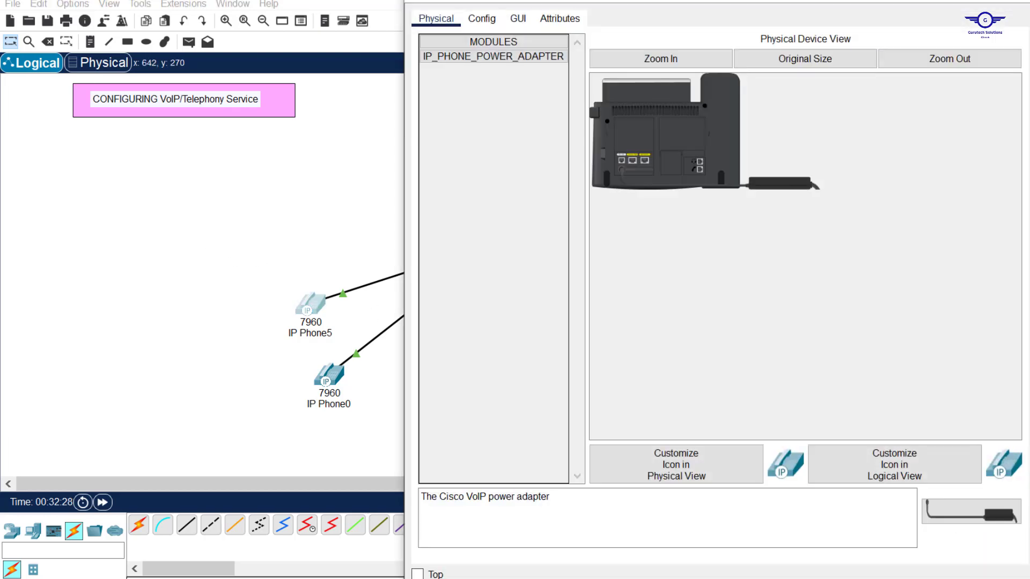
left_click_drag(774, 5, 775, 239)
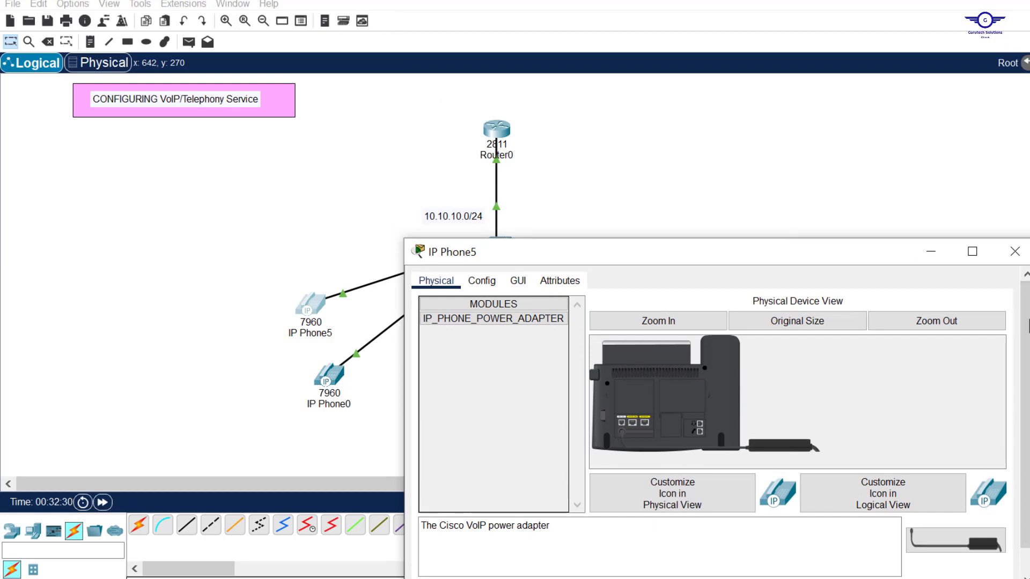
left_click_drag(1027, 376, 792, 376)
left_click(517, 281)
left_click_drag(630, 261, 909, 150)
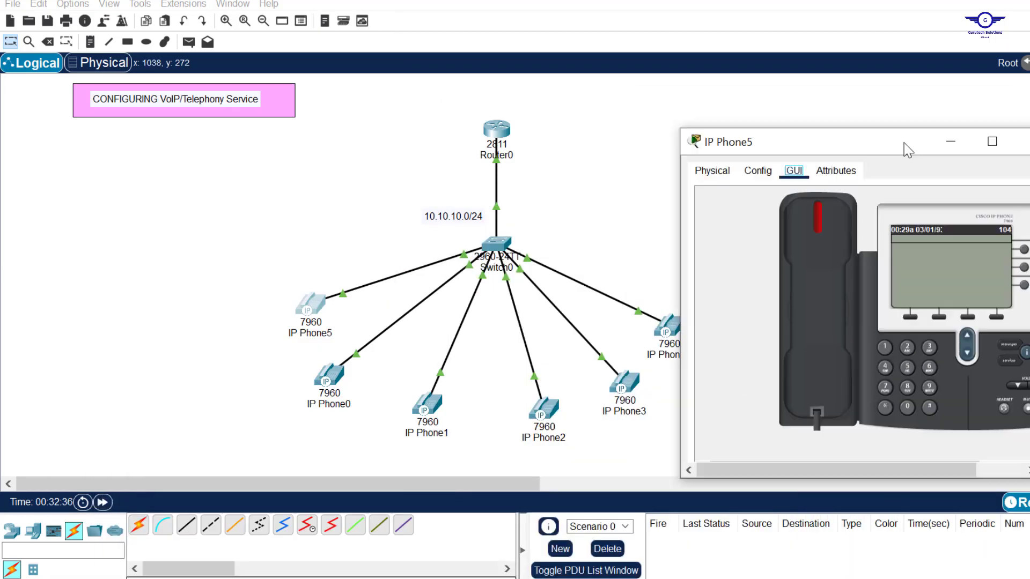
left_click(633, 390)
left_click_drag(632, 185, 234, 158)
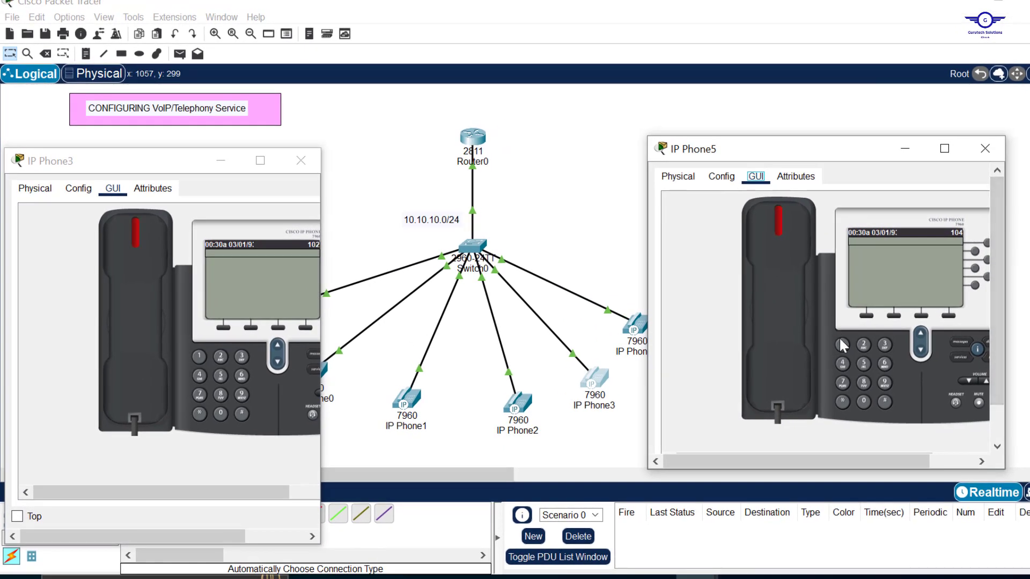
Place a test call from IP Phone5 to extension 102, answer it on IP Phone3 and end the call there.
left_click(841, 343)
left_click(863, 401)
left_click(862, 343)
left_click(781, 214)
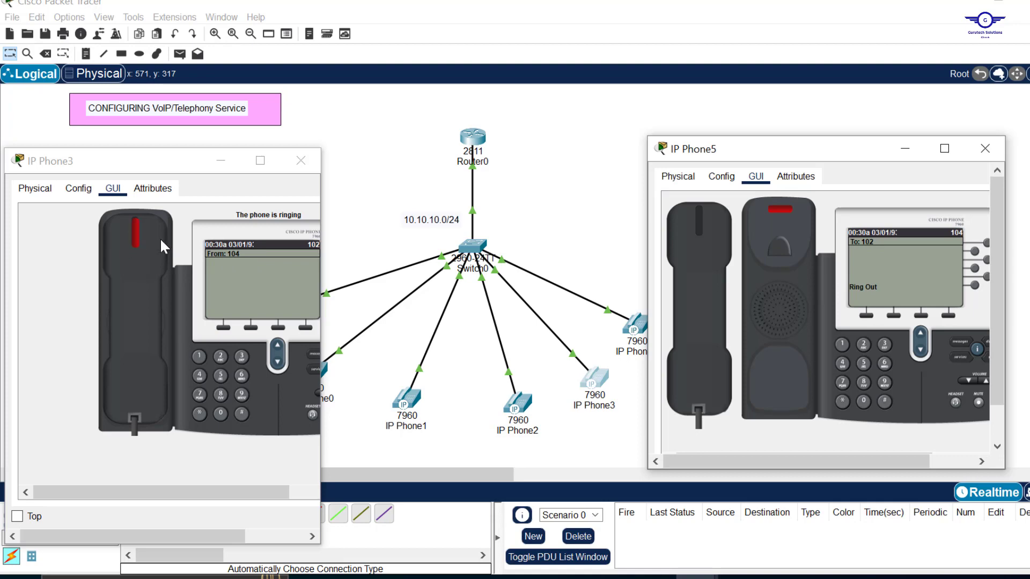
left_click(130, 230)
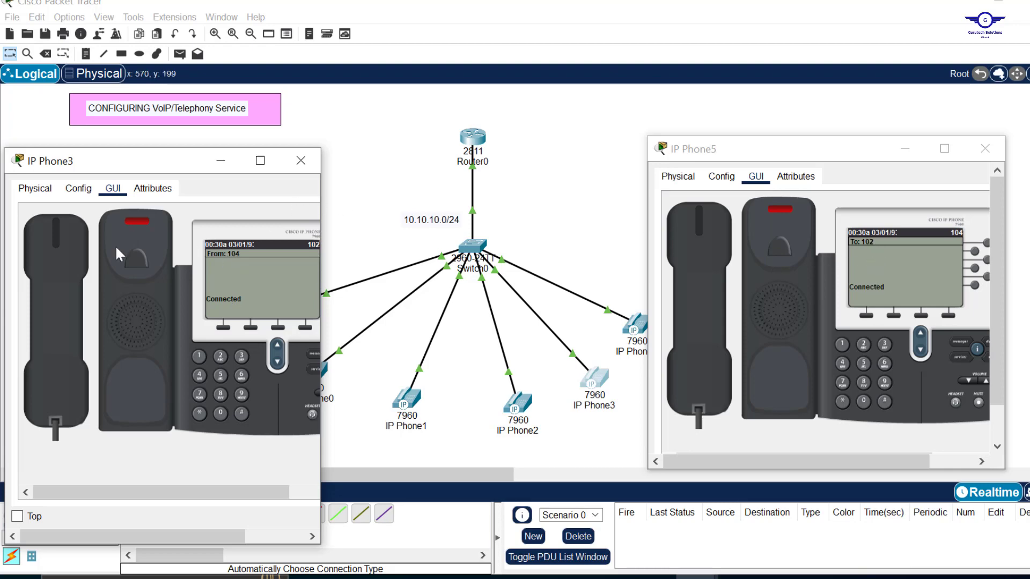
left_click(54, 234)
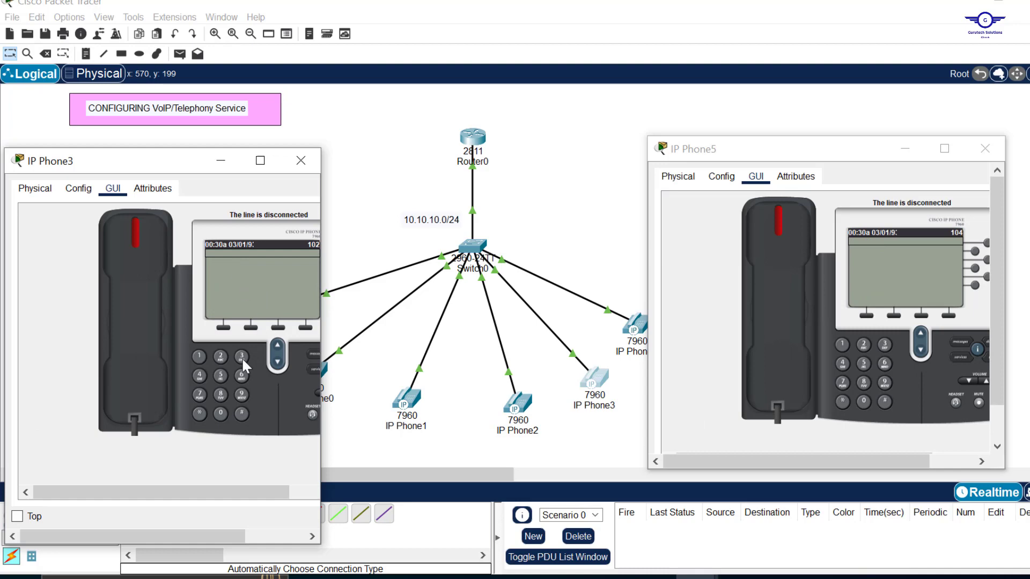
Place a test call from IP Phone3 to extension 104 and answer it on IP Phone5.
left_click(220, 414)
left_click(201, 371)
left_click(134, 237)
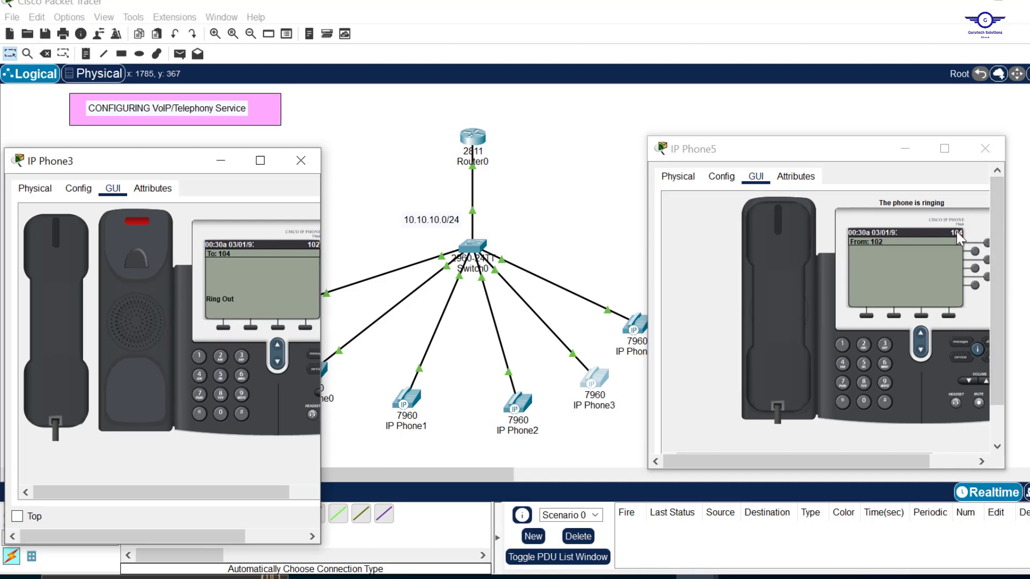
left_click(787, 223)
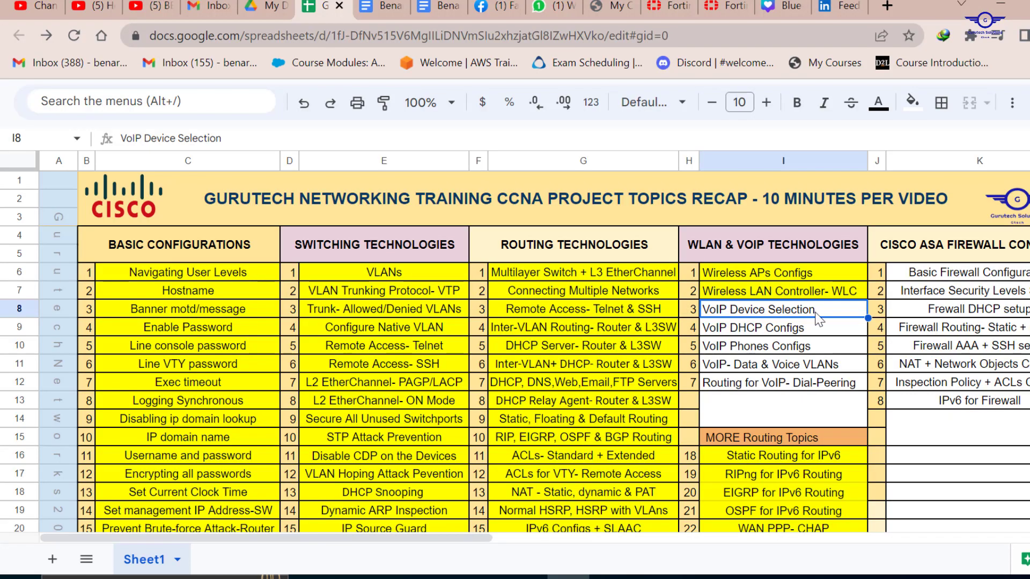
In the Google Sheets CCNA topic list, fill cells I8:I10, VoIP Device Selection to VoIP Phones Configs, with yellow.
left_click(828, 343, "shift")
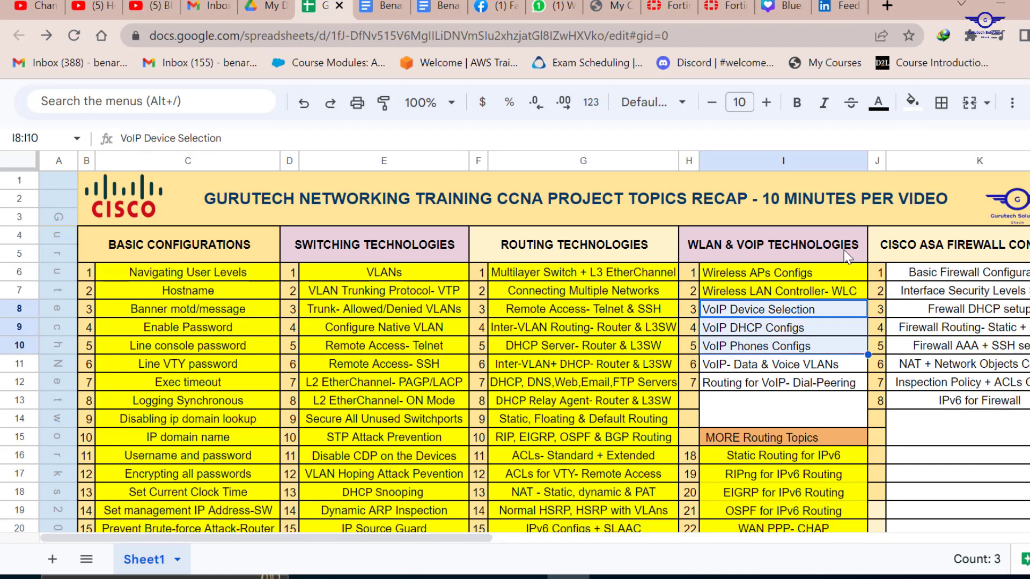
left_click(913, 102)
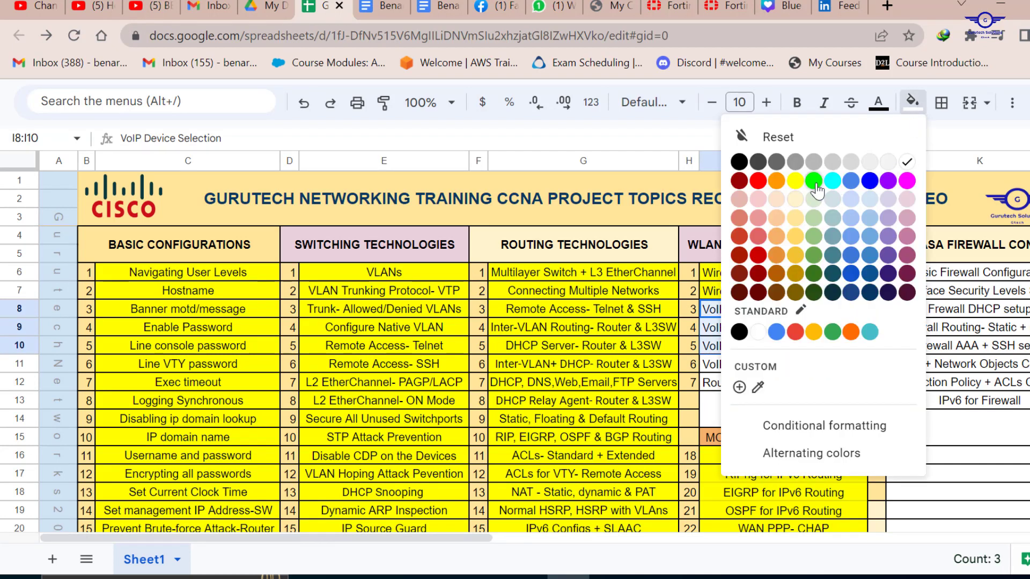
left_click(799, 182)
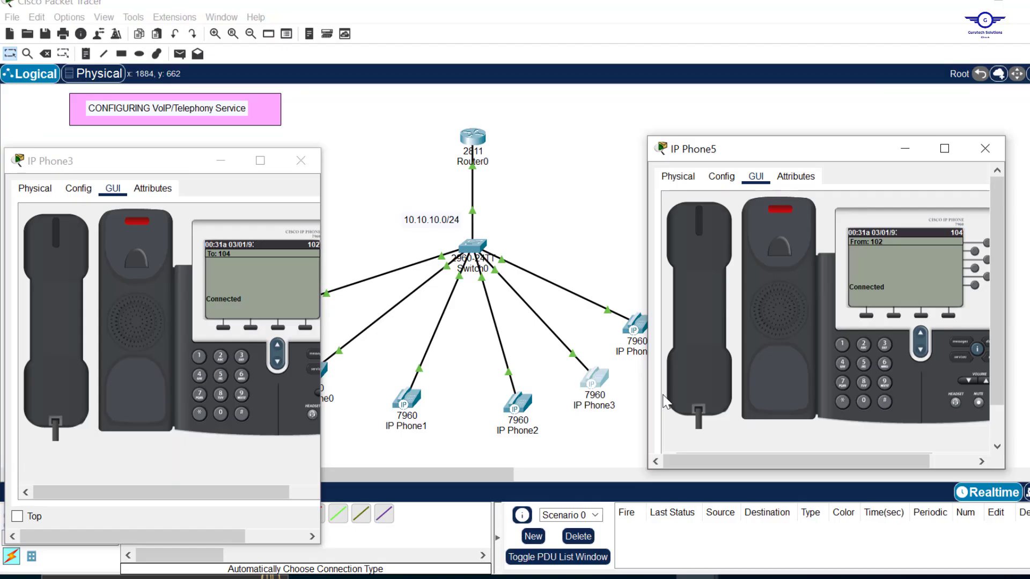